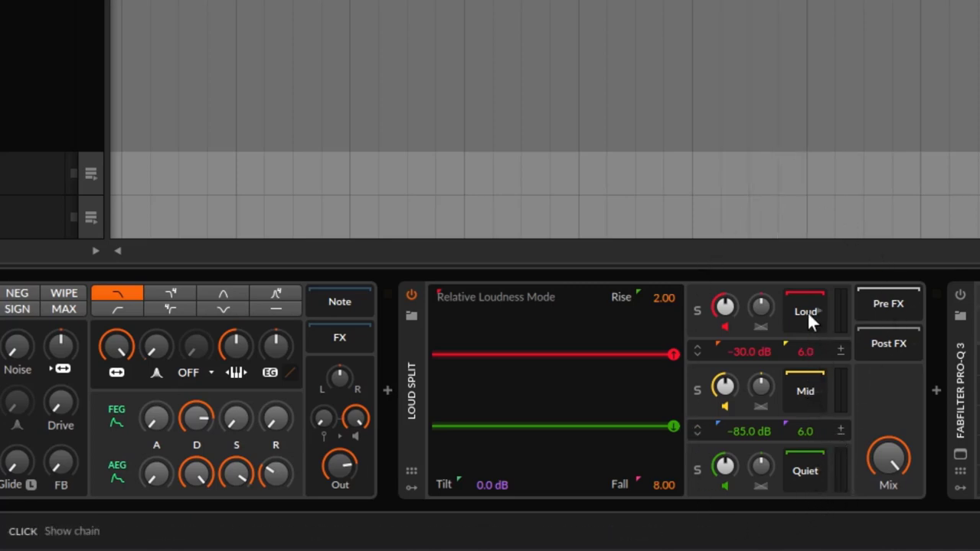
# Play the chords and drop the Loud and Quiet thresholds to -64.4 dB and -91.9 dB.
pyautogui.press('space')
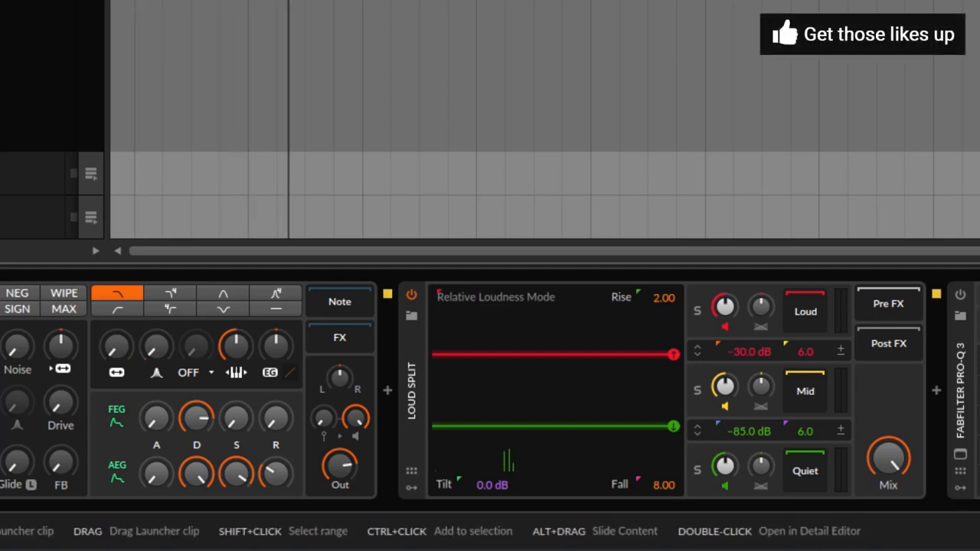
pyautogui.moveTo(116, 345)
pyautogui.mouseDown()
pyautogui.moveTo(116, 291)
pyautogui.moveTo(114, 353)
pyautogui.mouseUp()
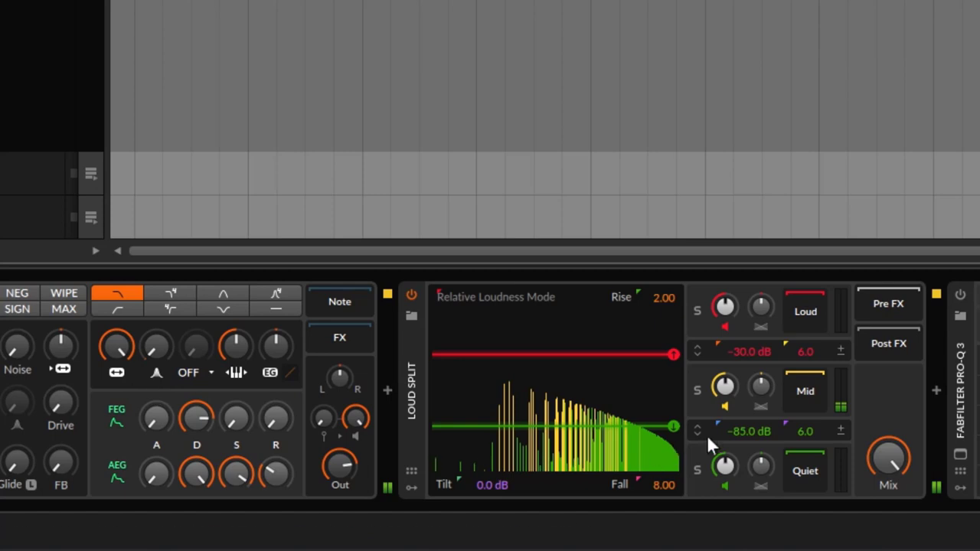
pyautogui.moveTo(679, 429); pyautogui.dragTo(680, 435)
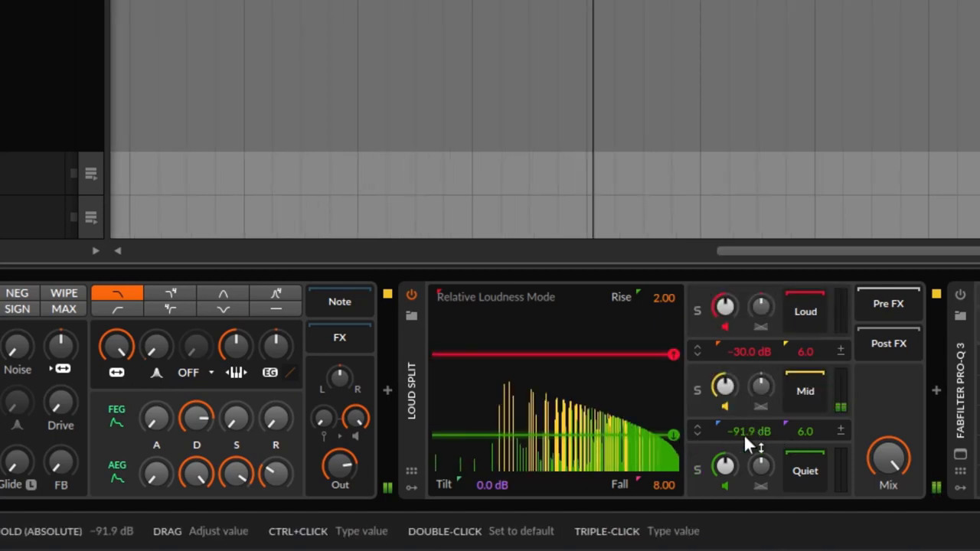
pyautogui.moveTo(673, 354); pyautogui.dragTo(693, 397)
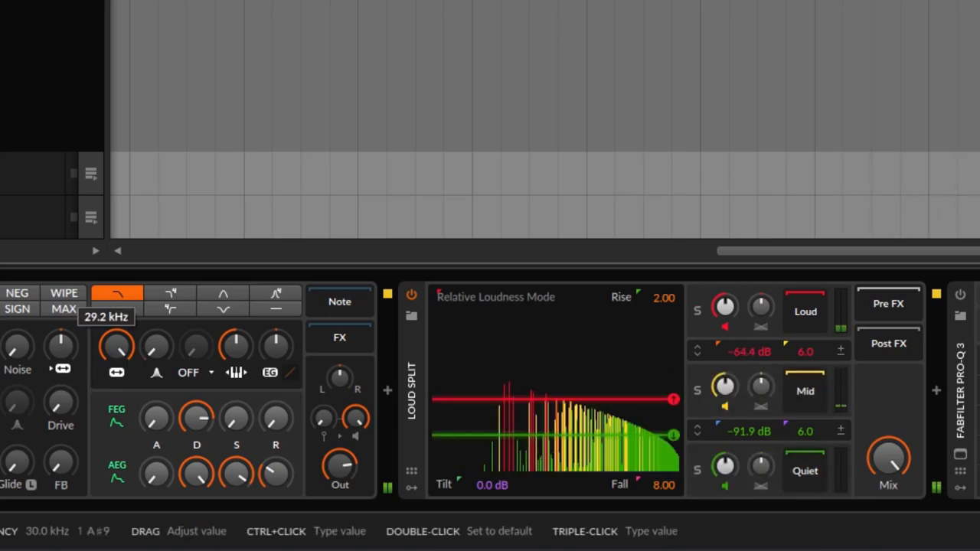
# Sweep the synth filter cutoff down and leave it at about 73.1 Hz.
pyautogui.moveTo(116, 345); pyautogui.dragTo(120, 345)
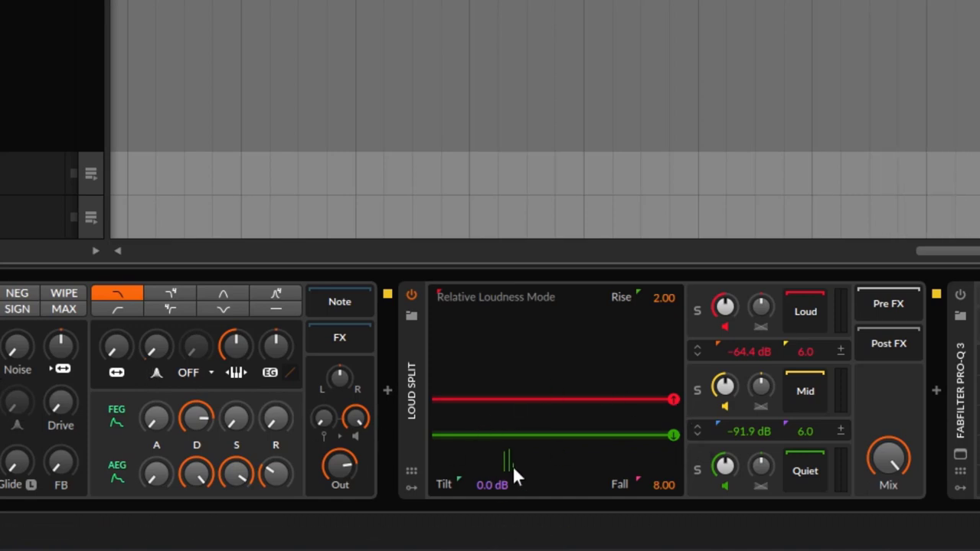
pyautogui.click(118, 350)
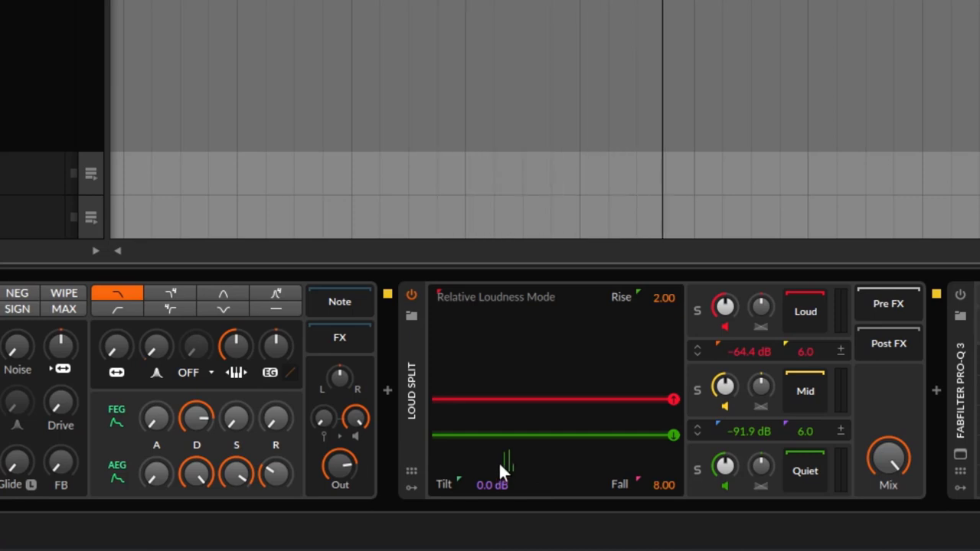
pyautogui.moveTo(119, 349); pyautogui.dragTo(119, 331)
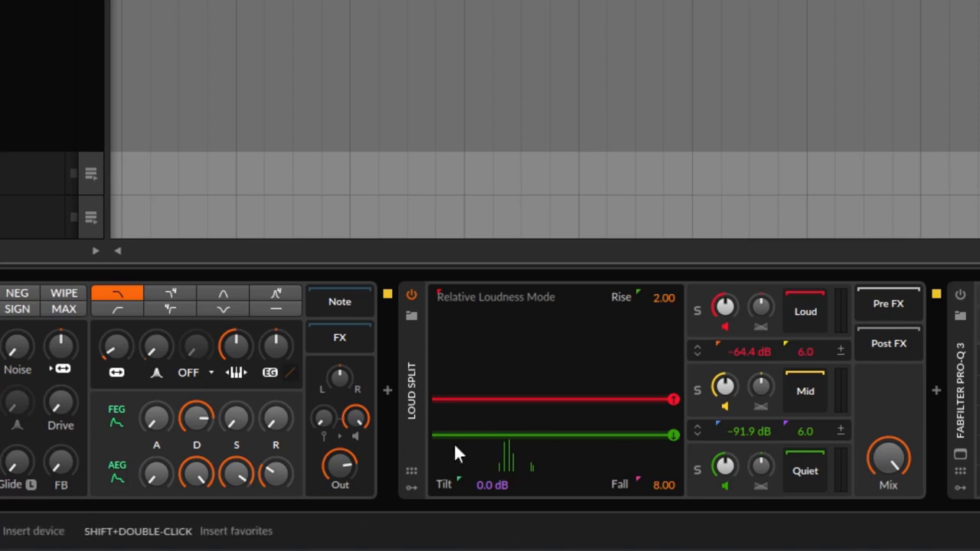
pyautogui.moveTo(115, 347); pyautogui.dragTo(115, 317)
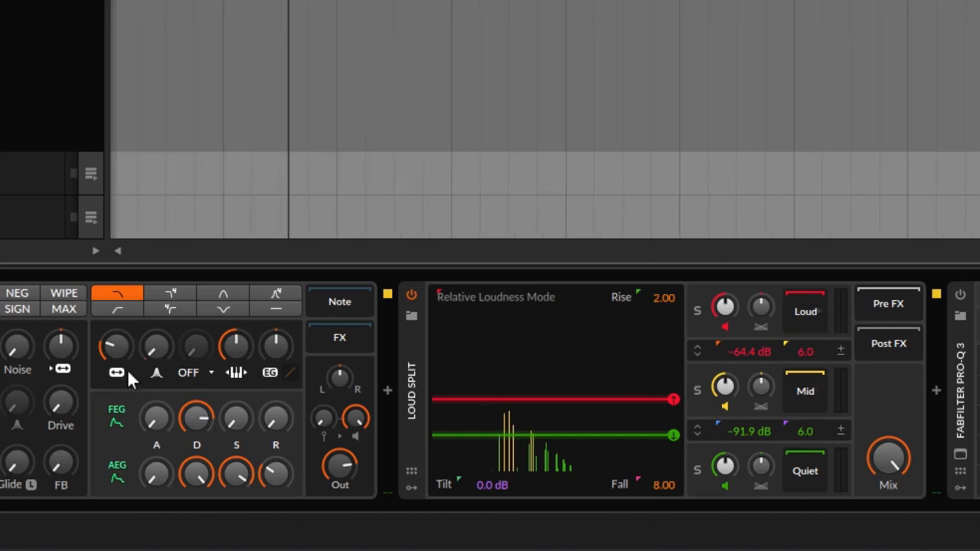
# Open the synth filter cutoff back up and settle it around 1.88 kHz.
pyautogui.moveTo(107, 346); pyautogui.dragTo(108, 296)
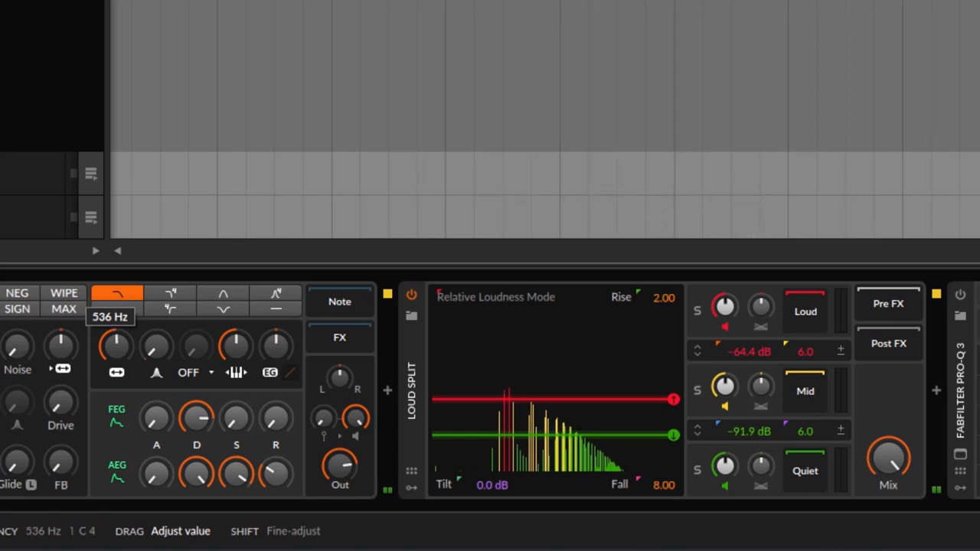
pyautogui.moveTo(108, 296); pyautogui.dragTo(108, 255)
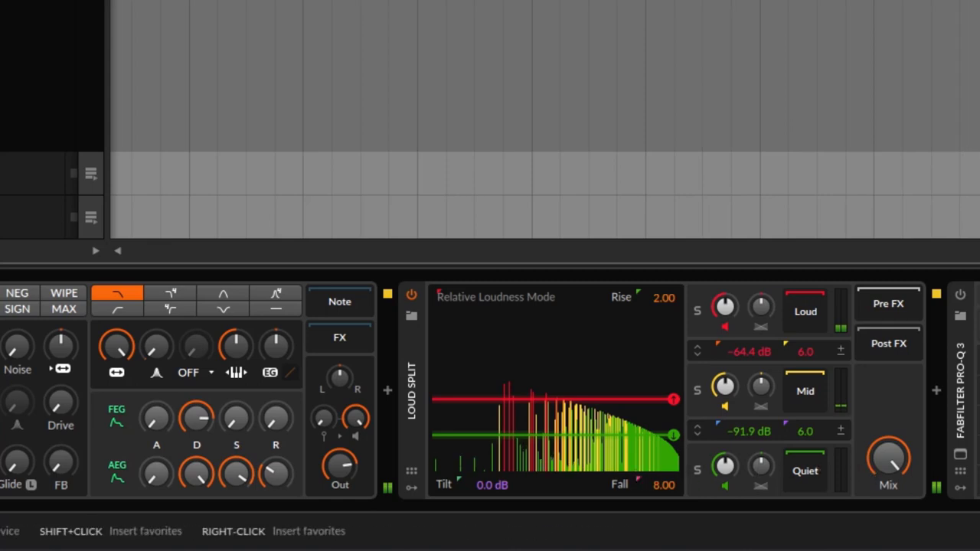
pyautogui.moveTo(117, 346)
pyautogui.mouseDown()
pyautogui.moveTo(117, 398)
pyautogui.moveTo(116, 353)
pyautogui.mouseUp()
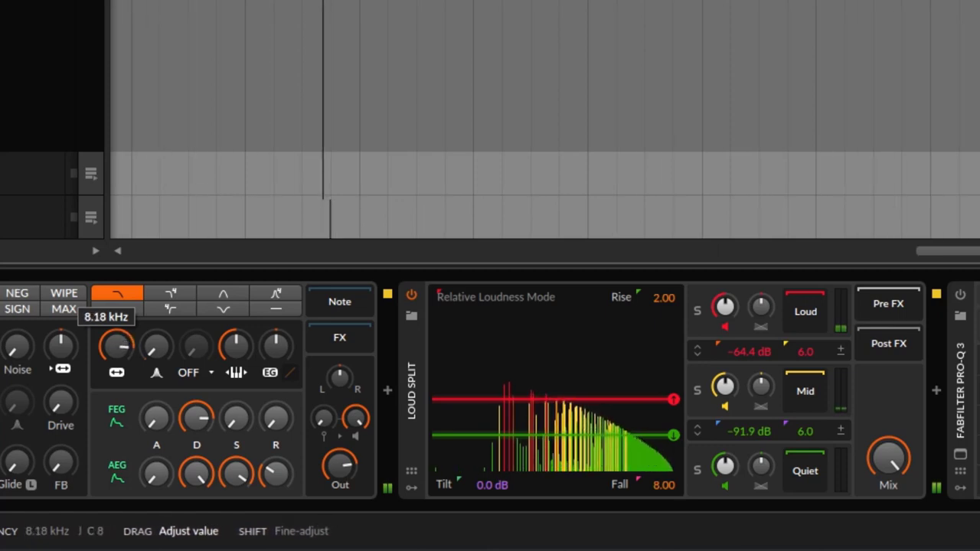
# Solo the Loud band and then the Mid band briefly to audition each one.
pyautogui.click(695, 311)
pyautogui.click(695, 311)
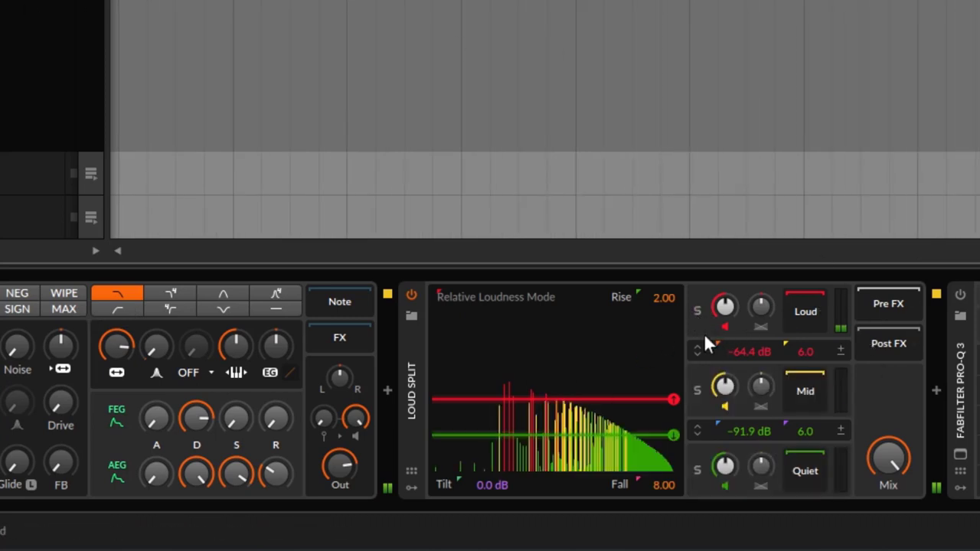
pyautogui.click(701, 392)
pyautogui.click(701, 393)
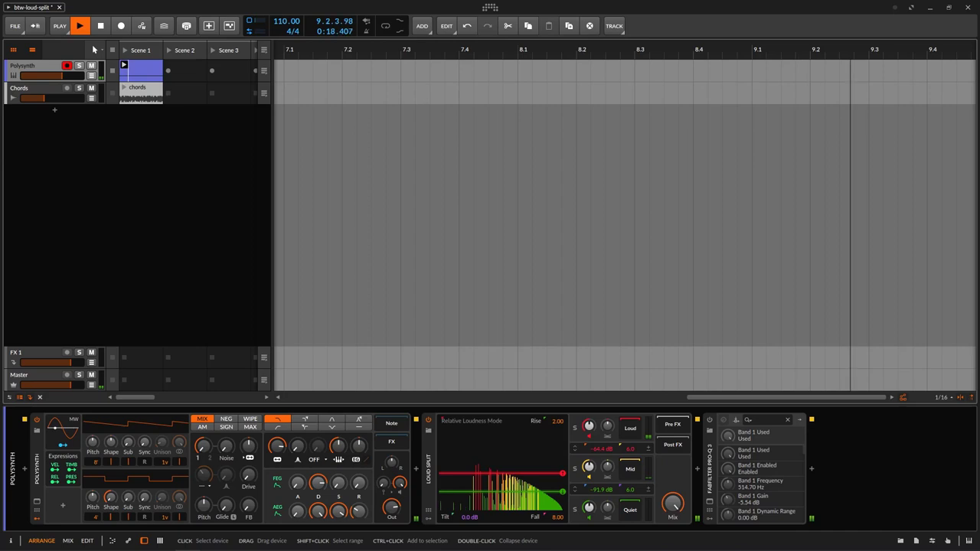
# Stop playback, then solo the Chords track and launch its clip.
pyautogui.click(100, 26)
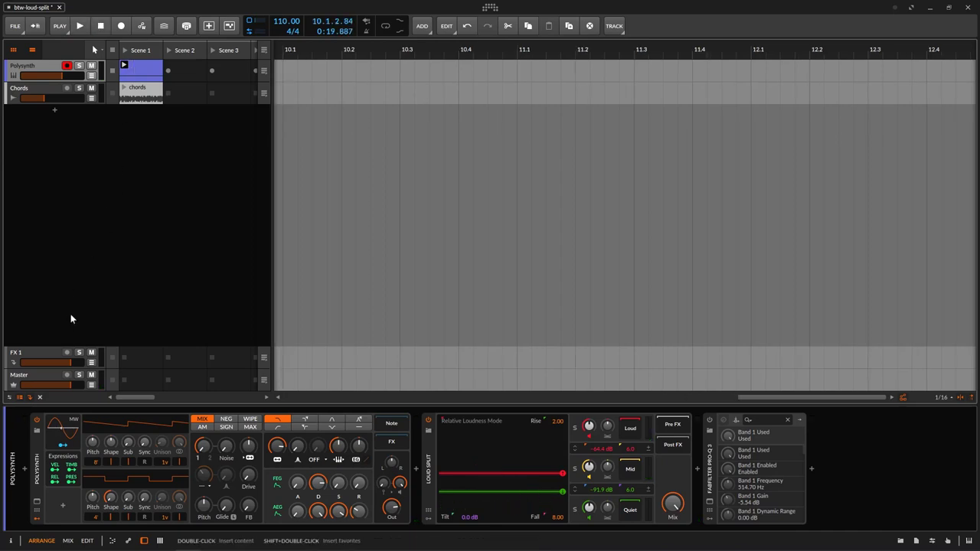
pyautogui.click(79, 88)
pyautogui.click(123, 88)
pyautogui.click(124, 88)
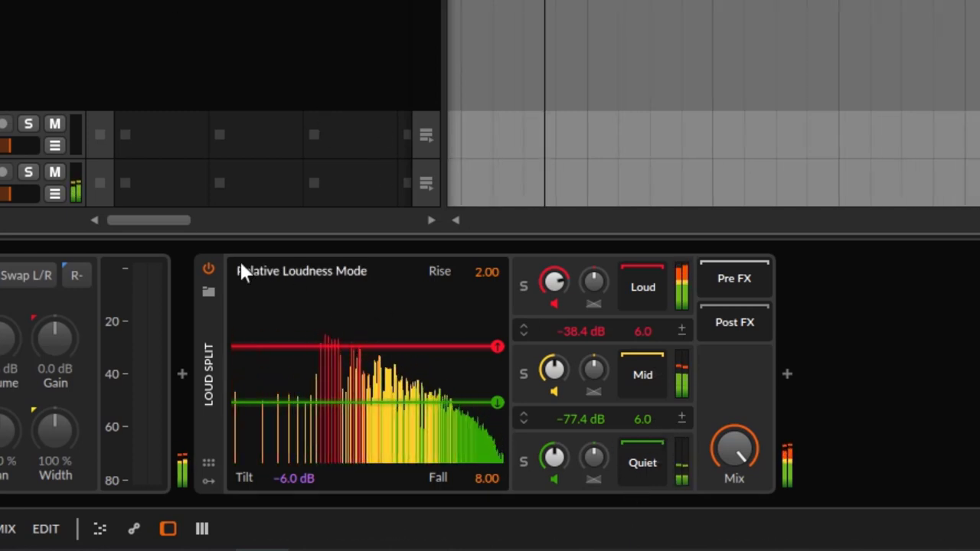
# Inspect the Chords track's Loud Split device and restart the chords from the top.
pyautogui.click(207, 367)
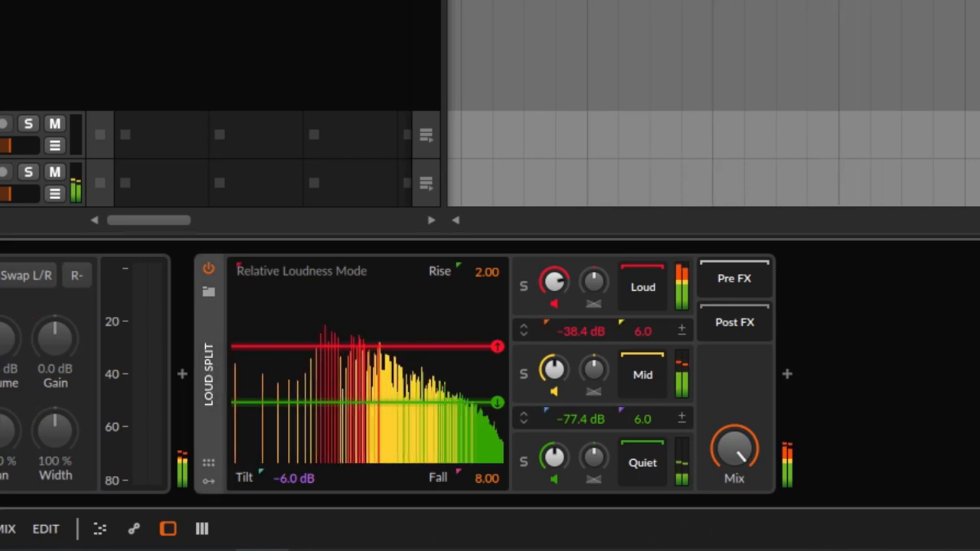
pyautogui.click(0, 0)
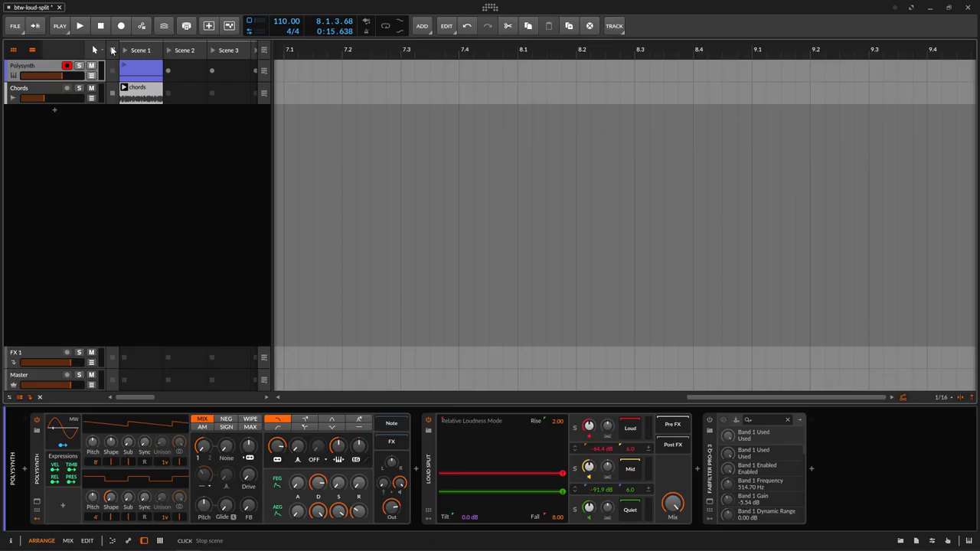
pyautogui.click(125, 67)
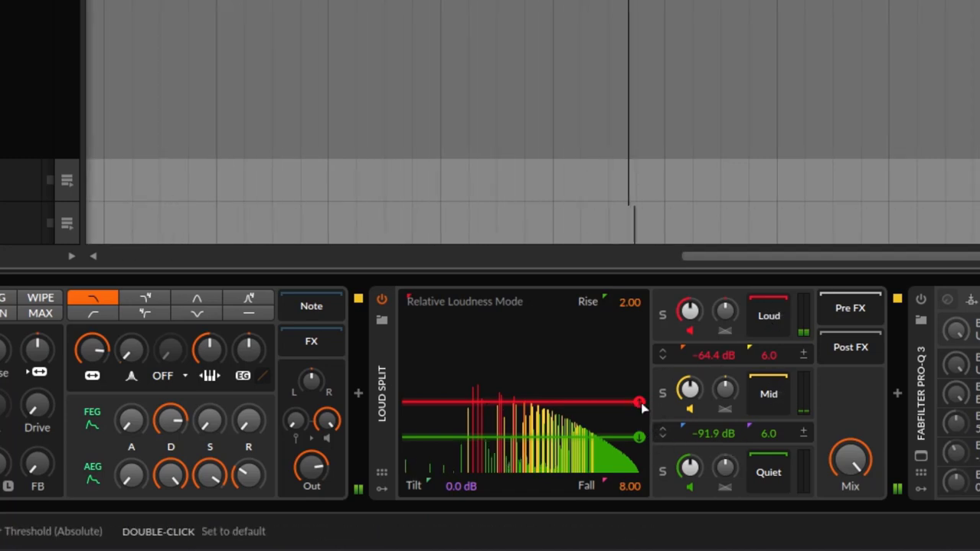
# Move the Loud threshold while soloing the Loud, Mid and Quiet bands in turn.
pyautogui.moveTo(639, 404); pyautogui.dragTo(639, 331)
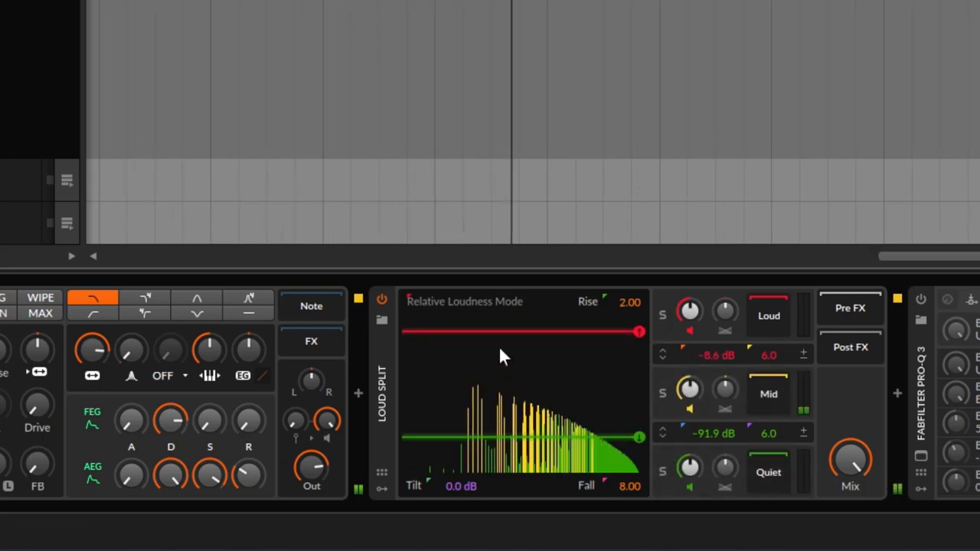
pyautogui.moveTo(640, 337); pyautogui.dragTo(497, 358)
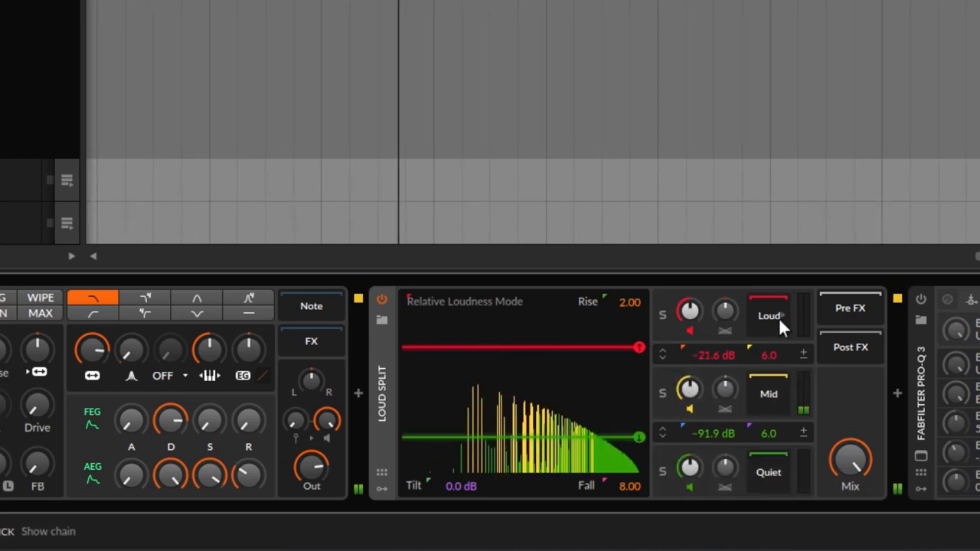
pyautogui.click(663, 314)
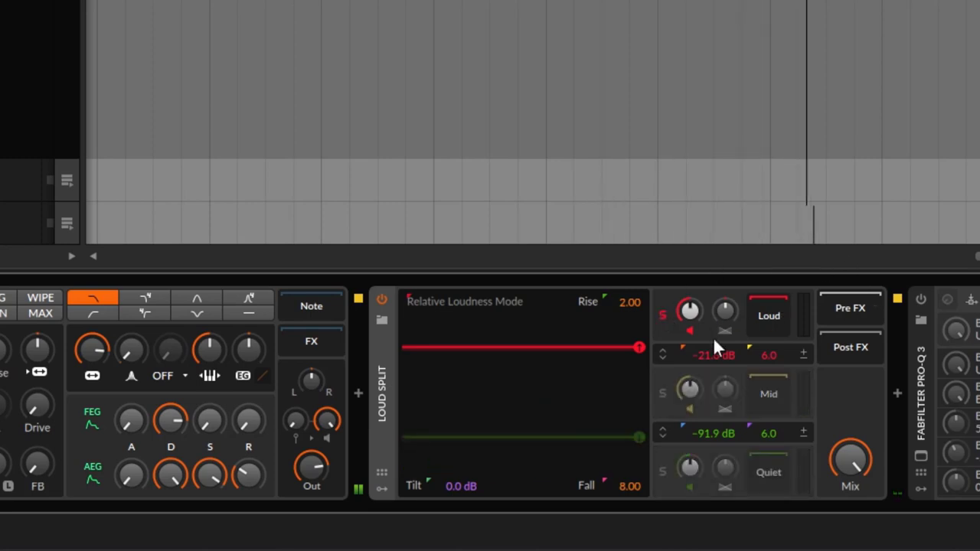
pyautogui.click(663, 315)
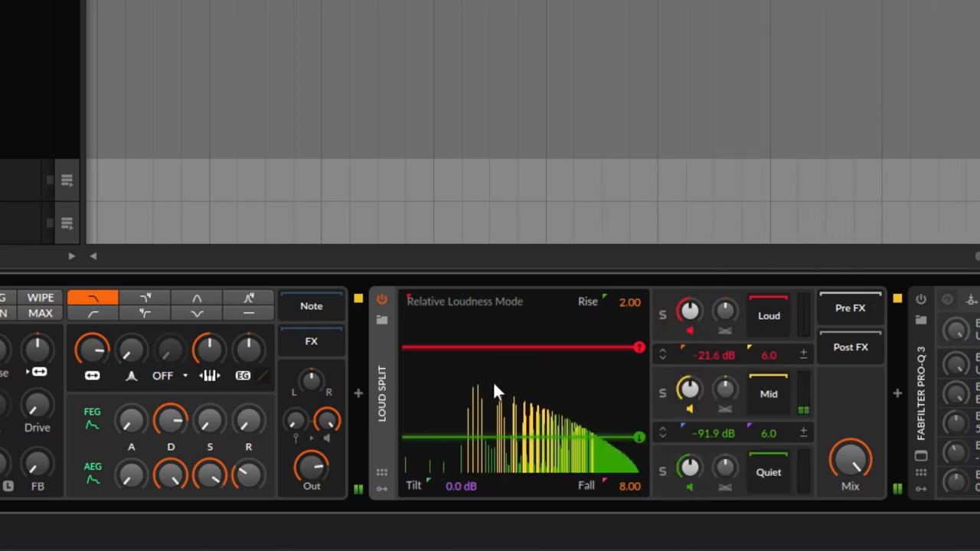
pyautogui.click(663, 394)
pyautogui.click(664, 469)
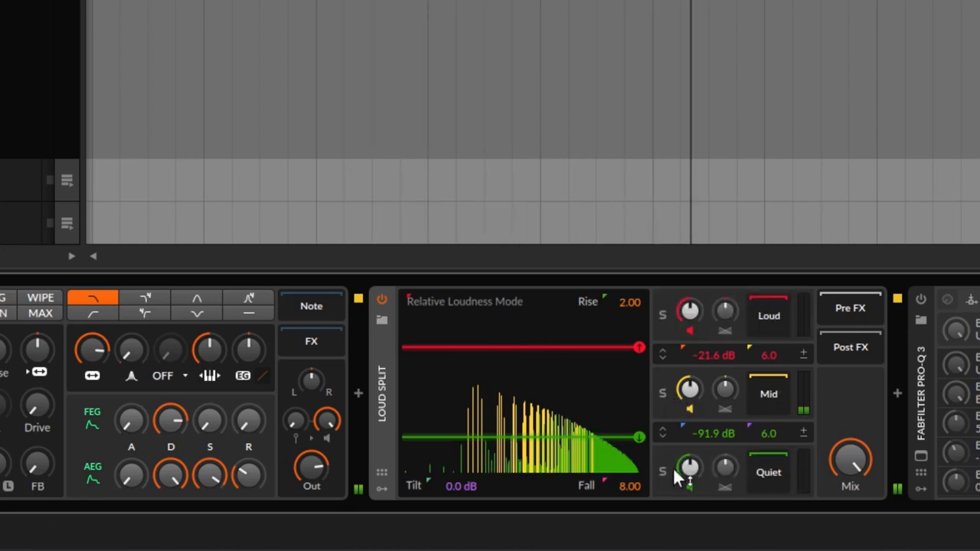
pyautogui.click(661, 469)
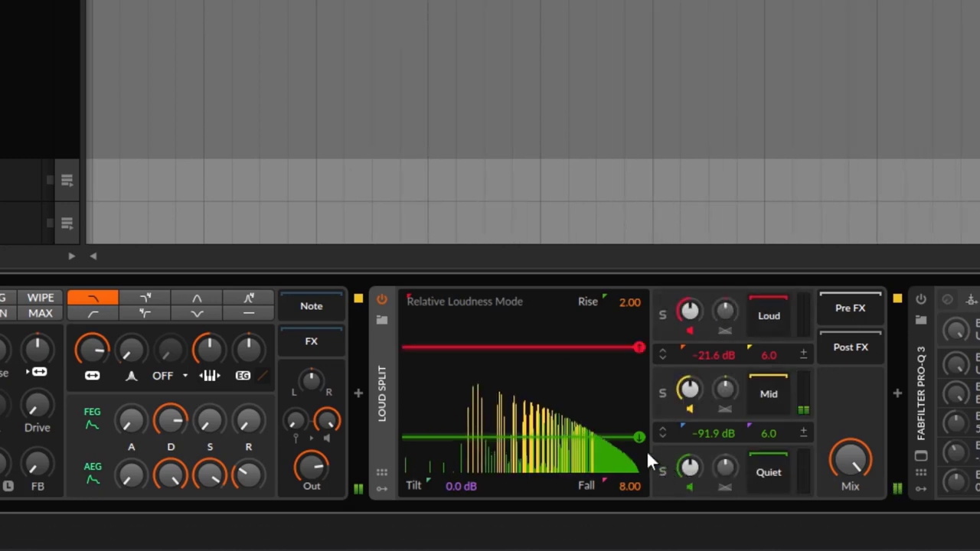
# Push both thresholds down, leaving Loud at -59.8 dB and Quiet at -99.5 dB.
pyautogui.moveTo(640, 437); pyautogui.dragTo(639, 360)
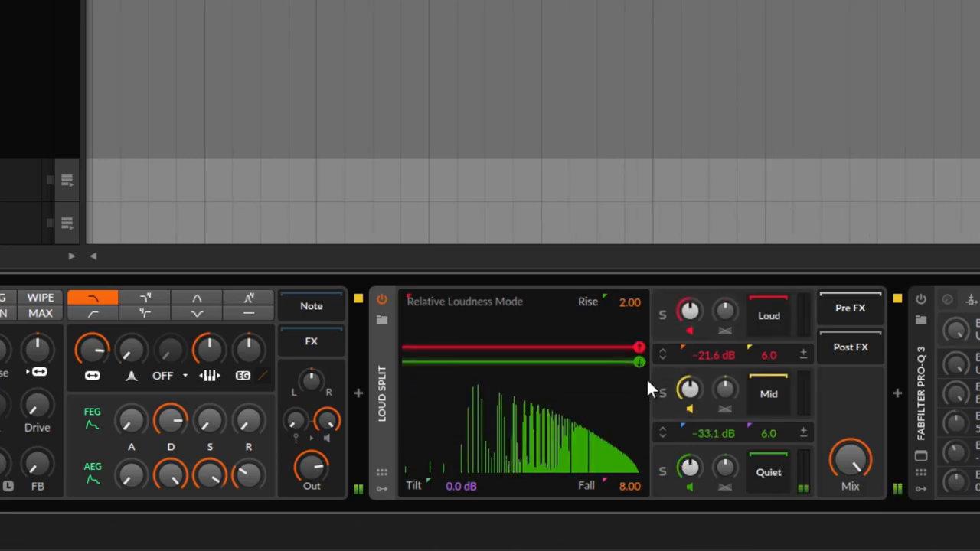
pyautogui.moveTo(644, 360); pyautogui.dragTo(648, 420)
pyautogui.moveTo(640, 347); pyautogui.dragTo(642, 447)
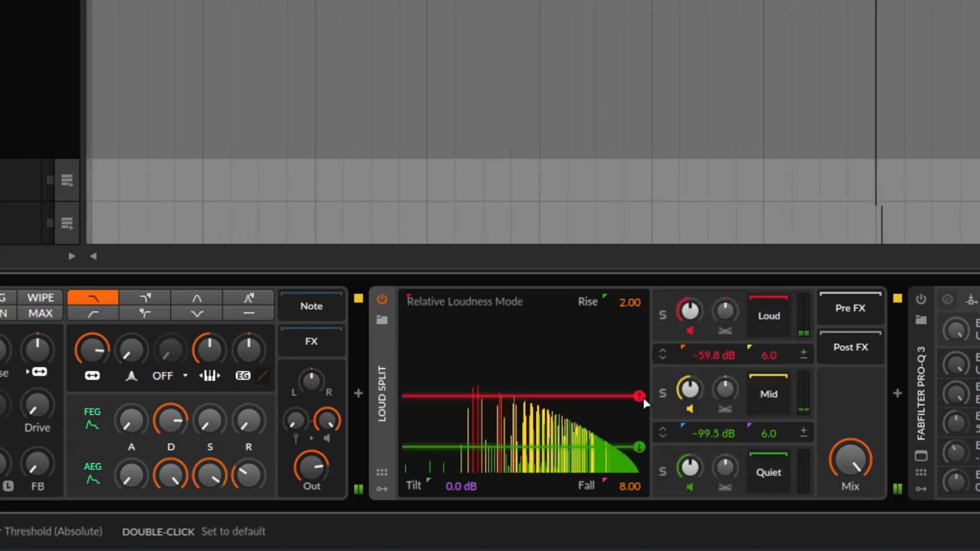
pyautogui.moveTo(639, 395); pyautogui.dragTo(640, 418)
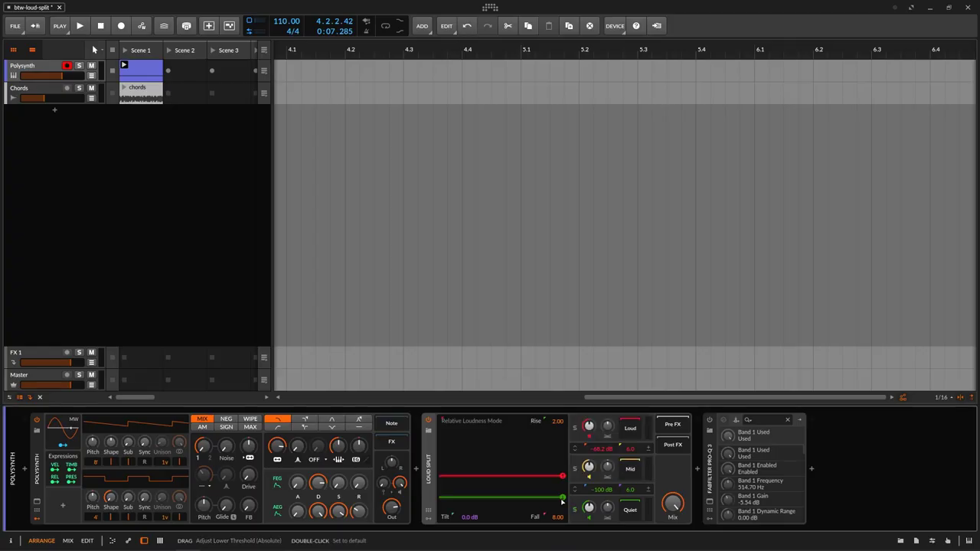
# Reset the Loud threshold to -30.0 dB, restart playback and bring the synth output near 0 dB.
pyautogui.moveTo(565, 478); pyautogui.dragTo(554, 450)
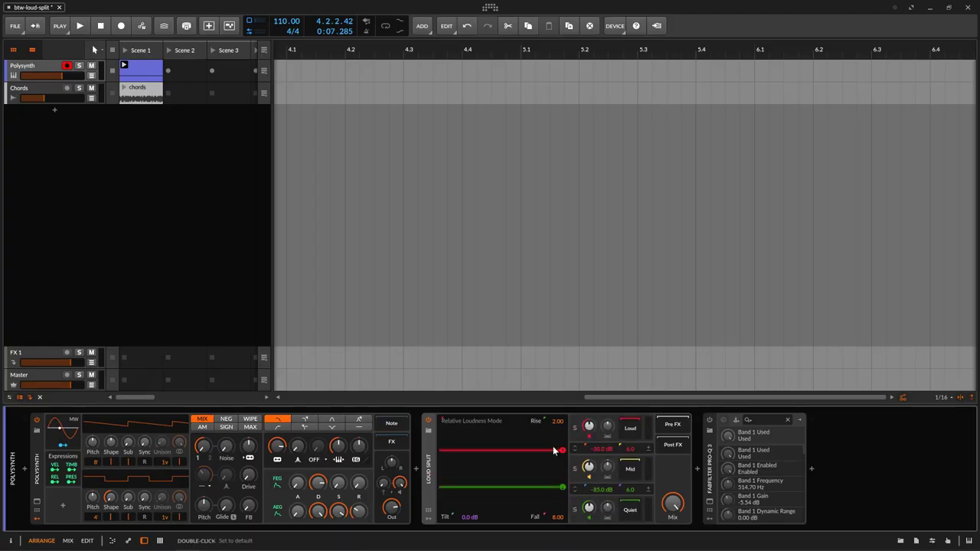
pyautogui.press('space')
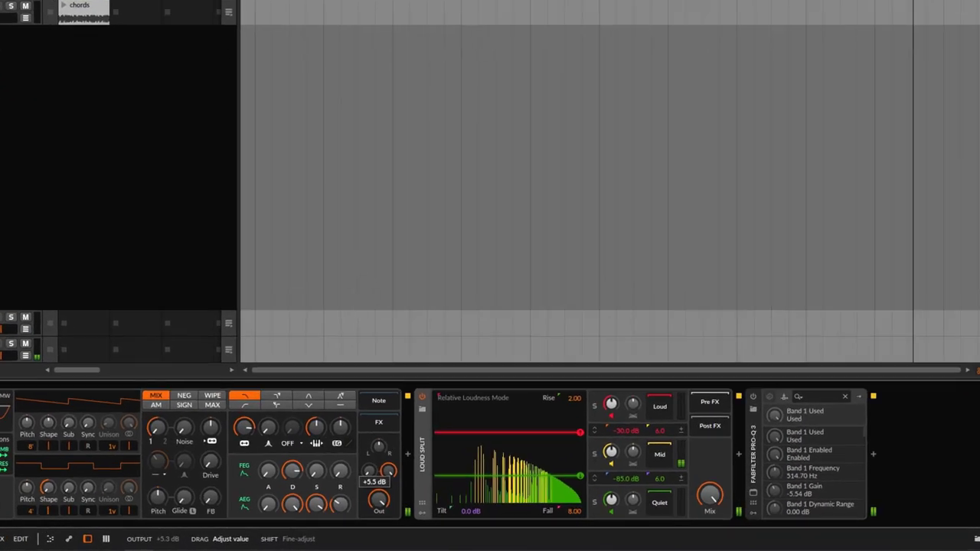
pyautogui.moveTo(379, 499); pyautogui.dragTo(379, 522)
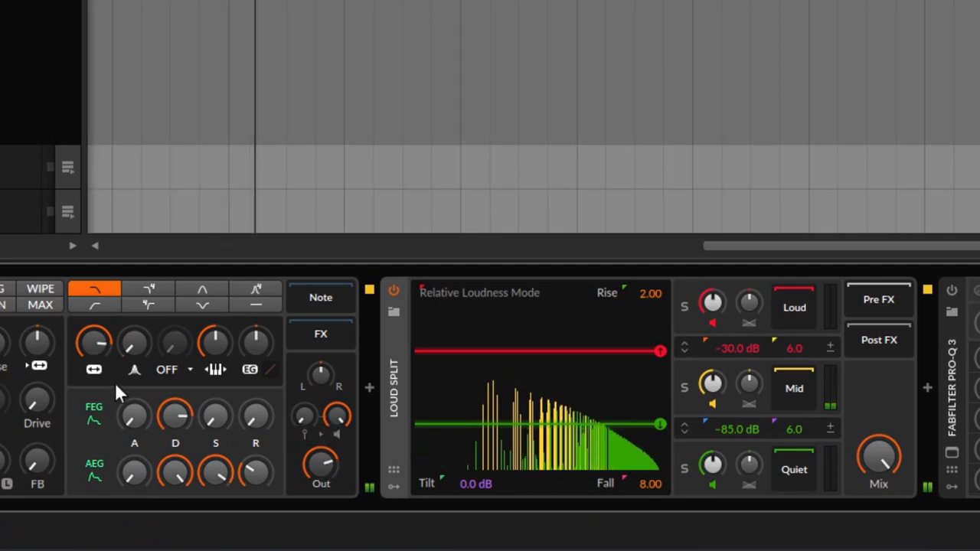
pyautogui.moveTo(321, 463); pyautogui.dragTo(320, 454)
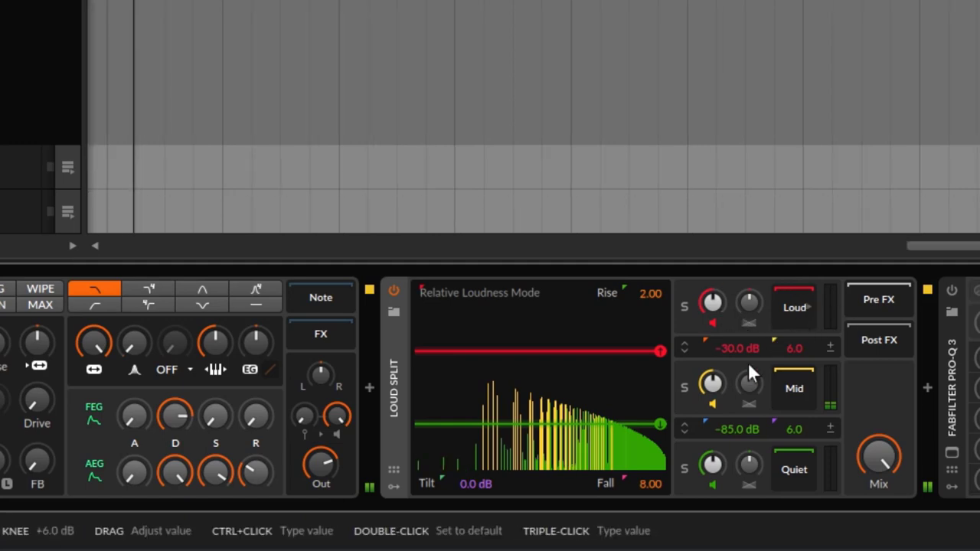
# Set Quiet to -99.5 dB and Loud to -69.7 dB, and boost the Loud band gain to +5.0 dB.
pyautogui.moveTo(658, 435); pyautogui.dragTo(660, 452)
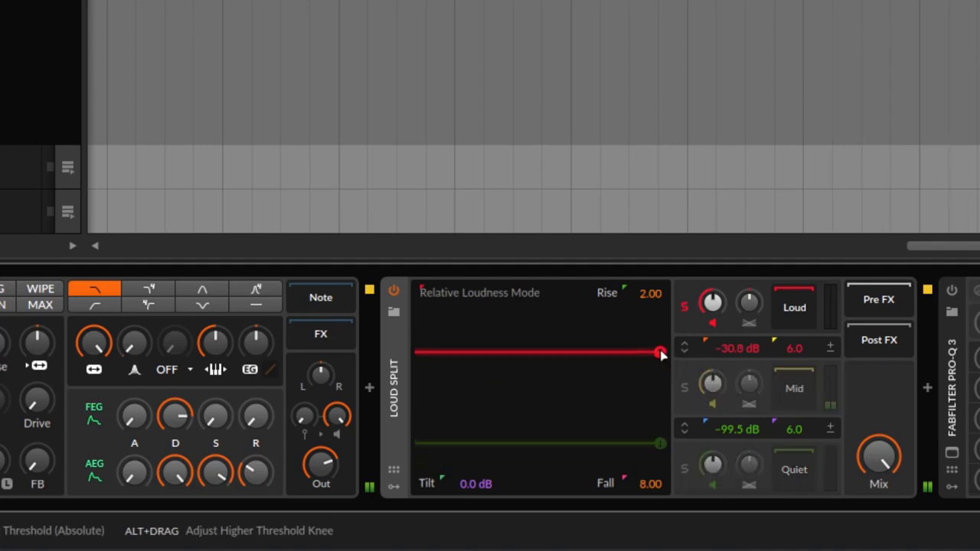
pyautogui.moveTo(660, 352); pyautogui.dragTo(660, 403)
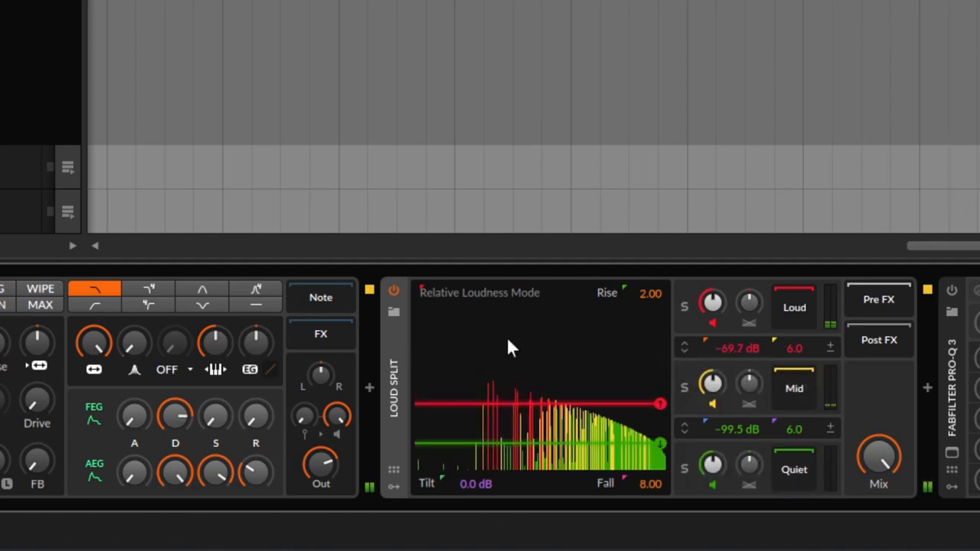
pyautogui.click(688, 307)
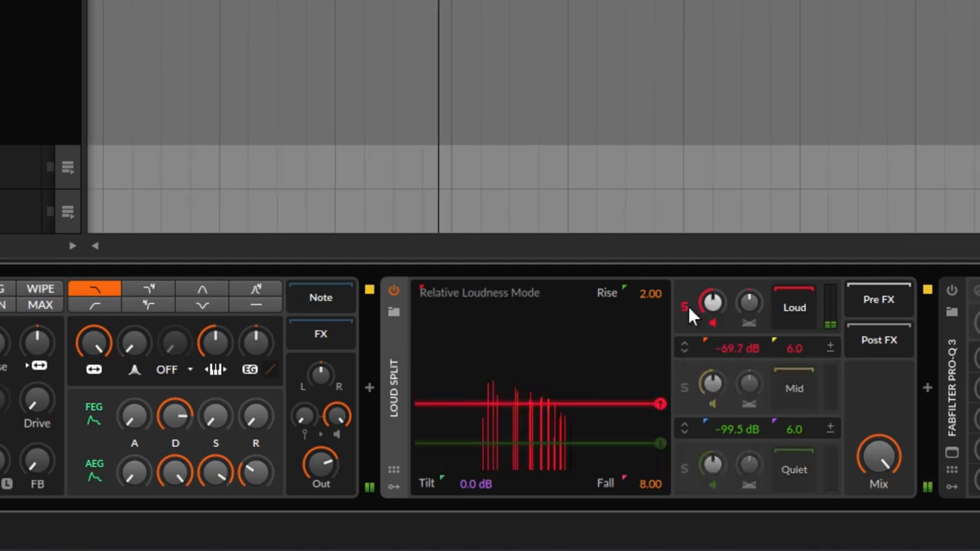
pyautogui.moveTo(709, 306)
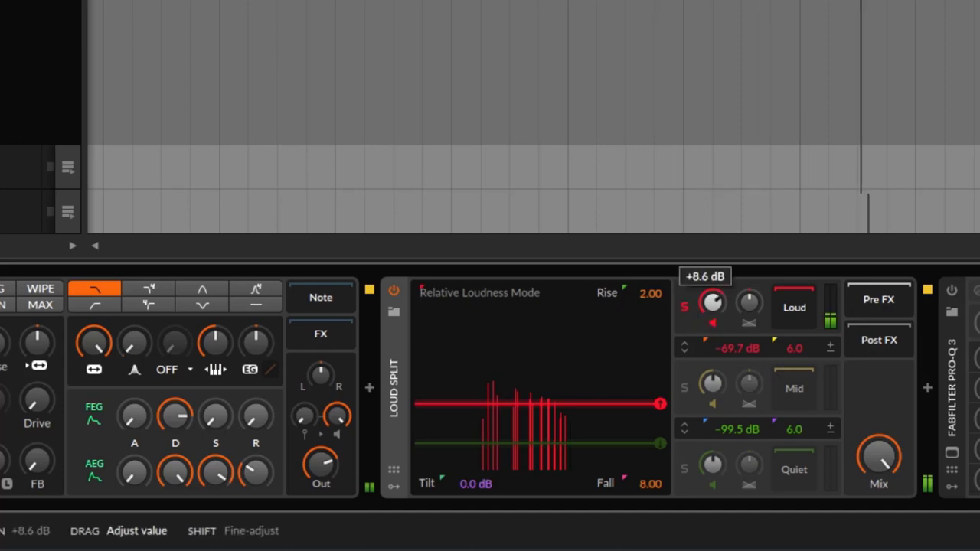
pyautogui.moveTo(710, 302); pyautogui.dragTo(752, 337)
pyautogui.click(685, 309)
# Reset the Loud band's pan, solo each band in turn, and turn down the Mid band's gain.
pyautogui.doubleClick(751, 306)
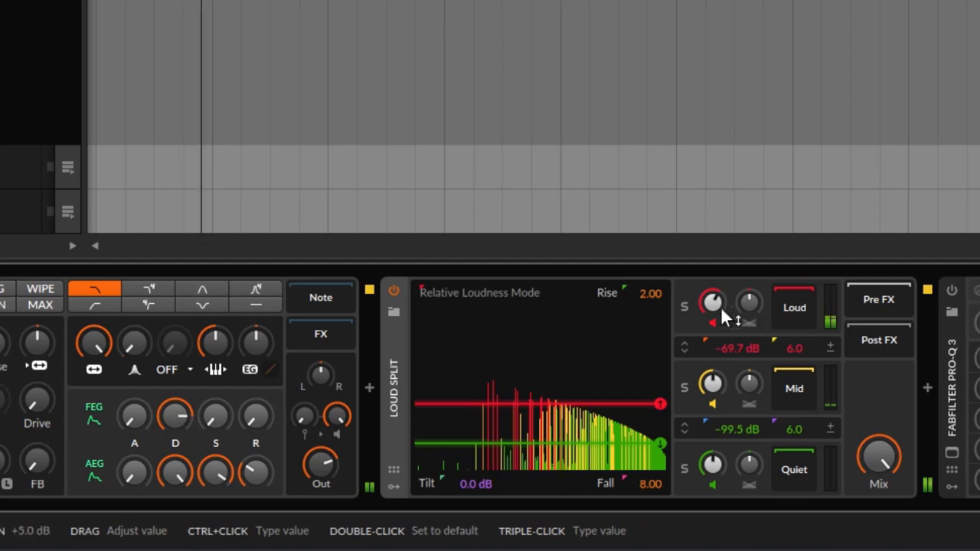
pyautogui.click(684, 386)
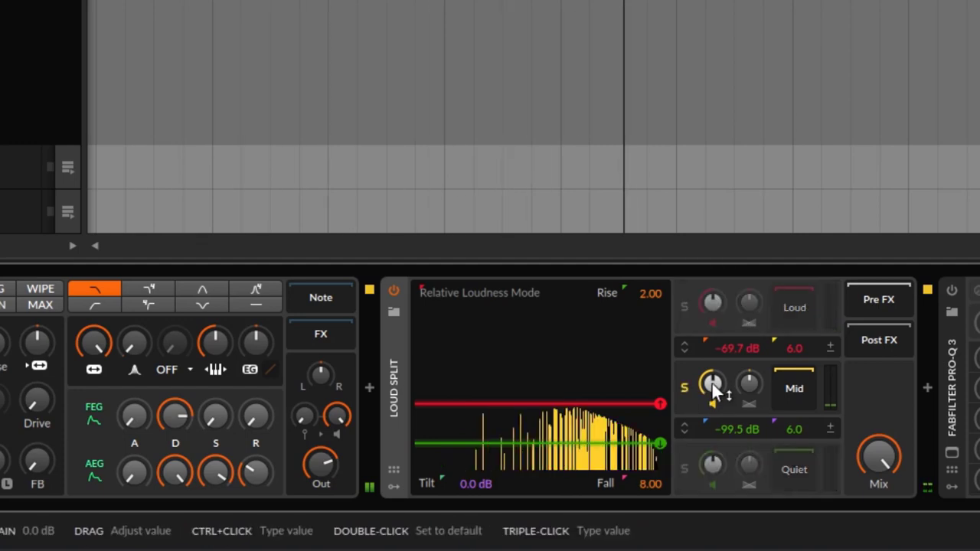
pyautogui.moveTo(712, 383); pyautogui.dragTo(712, 389)
pyautogui.click(685, 306)
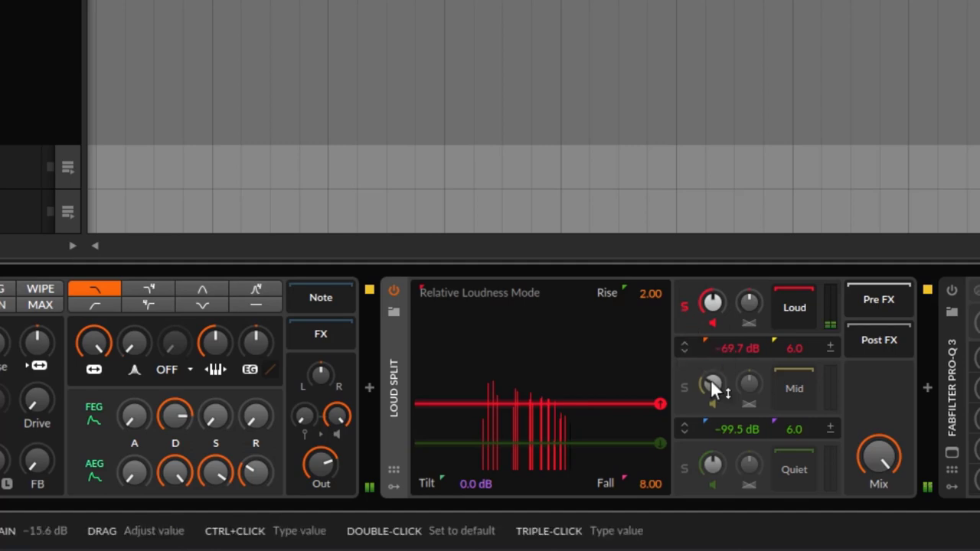
pyautogui.click(685, 304)
pyautogui.moveTo(710, 381); pyautogui.dragTo(747, 408)
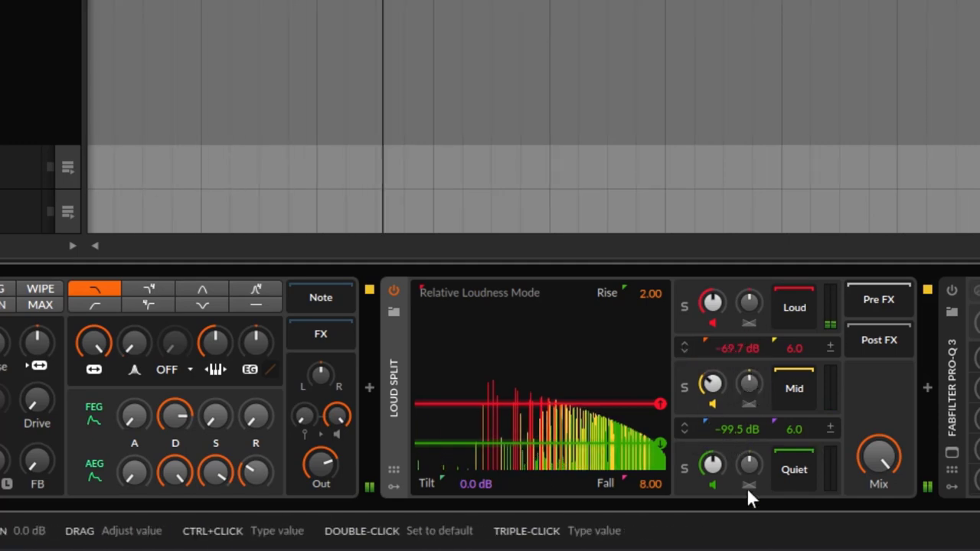
pyautogui.click(684, 468)
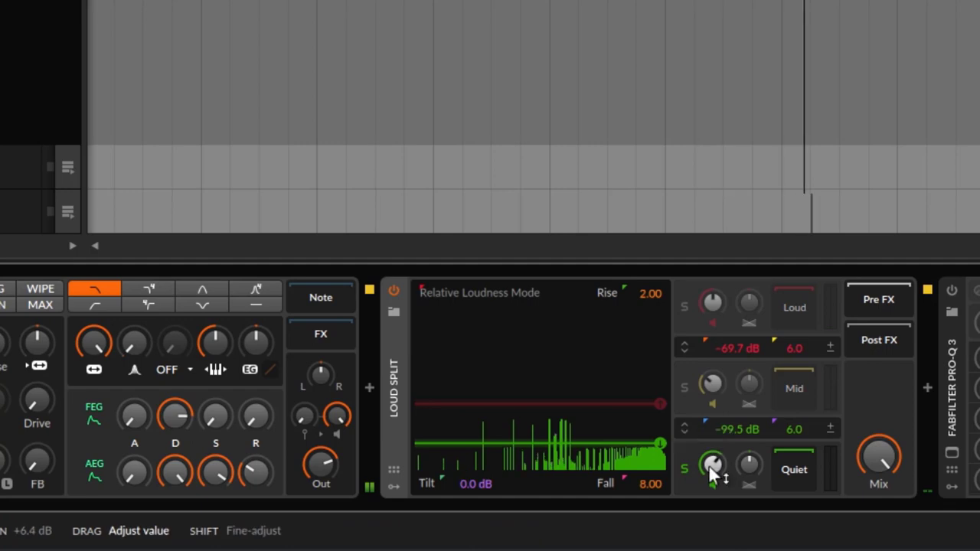
pyautogui.click(685, 468)
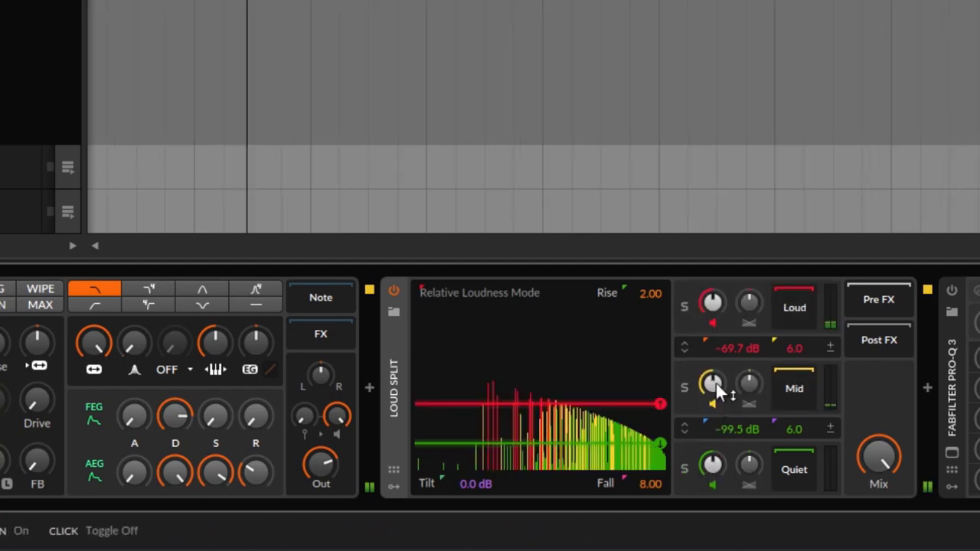
# Mute the Quiet, Mid and Loud bands, unmute them all, then solo the Loud band.
pyautogui.tripleClick(722, 294)
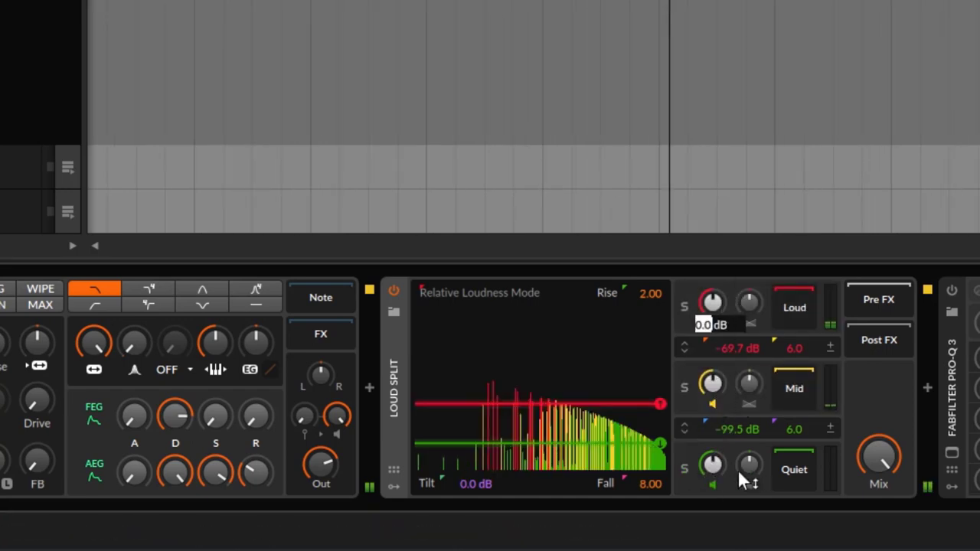
pyautogui.click(713, 485)
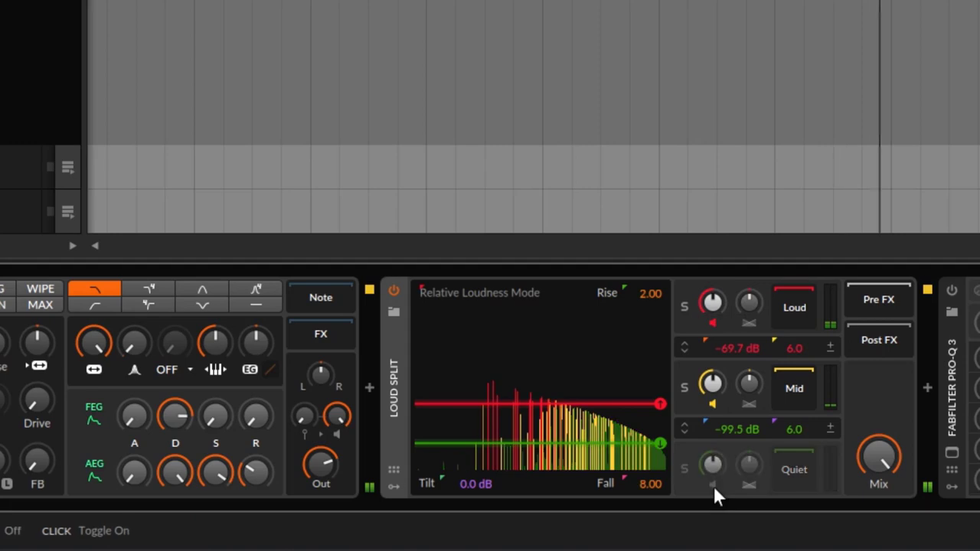
pyautogui.click(712, 405)
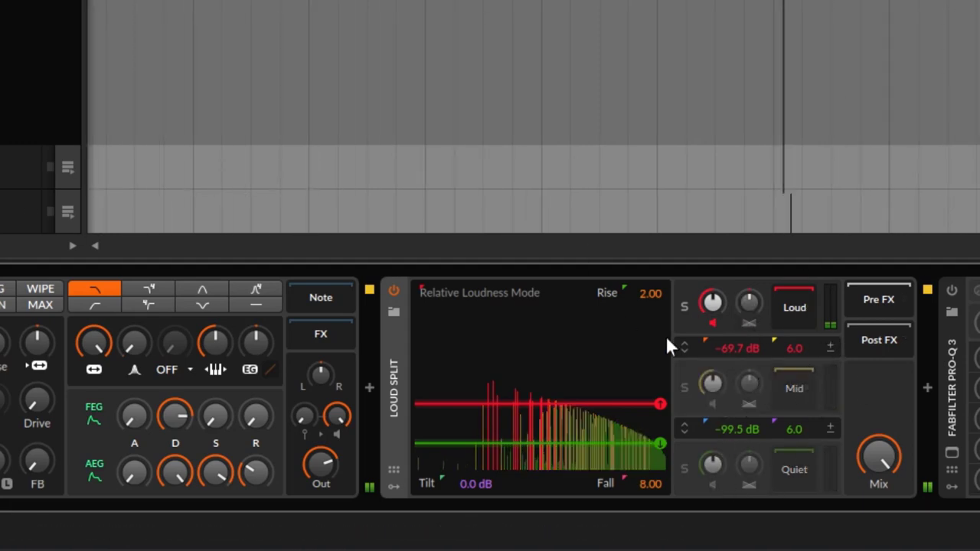
pyautogui.click(710, 320)
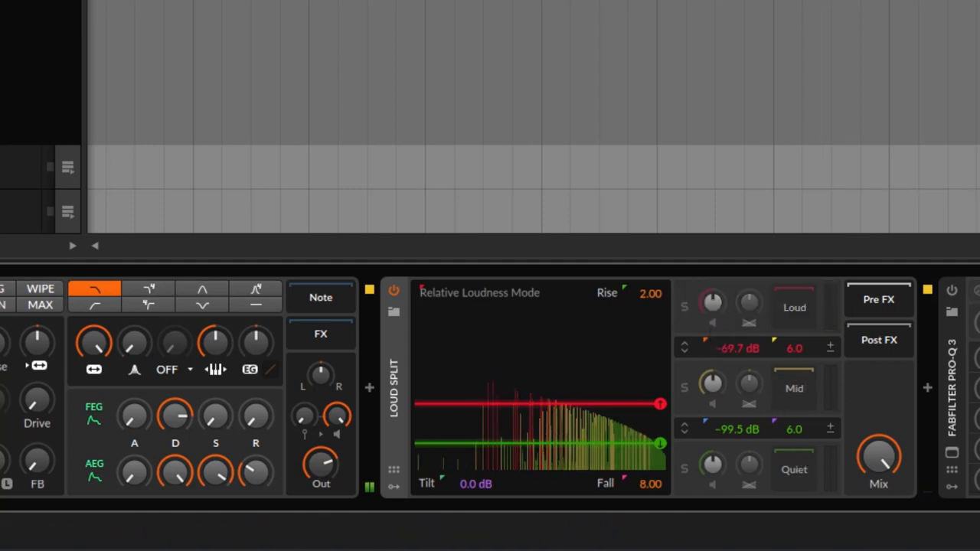
pyautogui.click(712, 323)
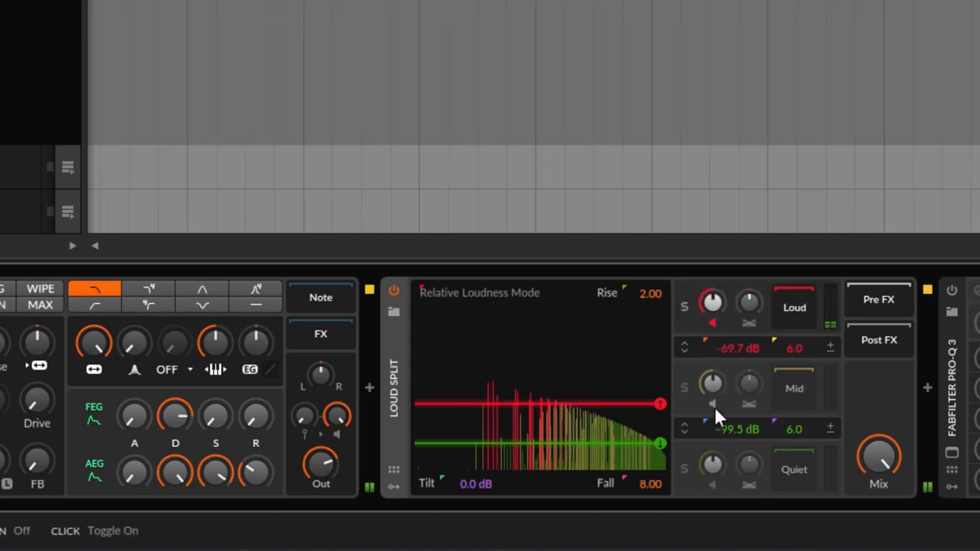
pyautogui.click(713, 405)
pyautogui.click(710, 484)
pyautogui.click(711, 485)
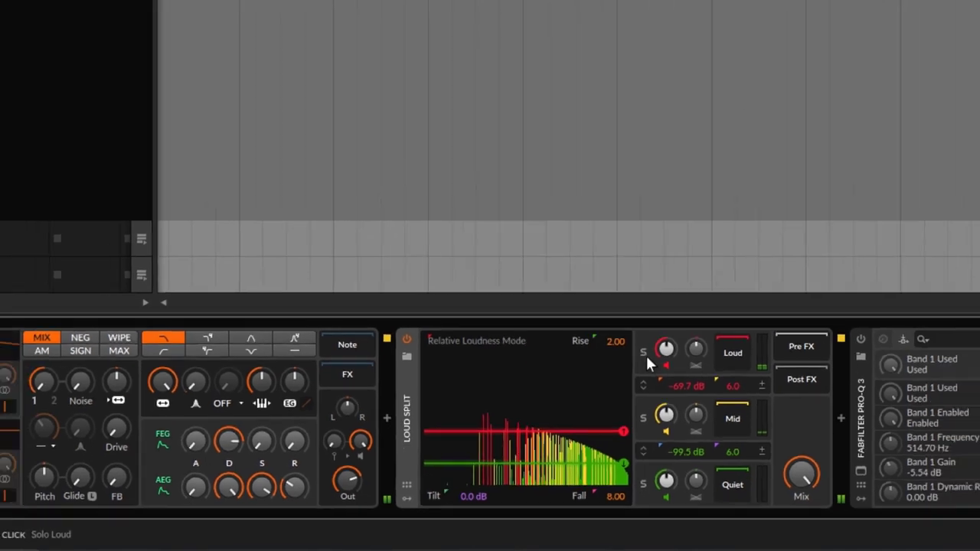
pyautogui.click(685, 307)
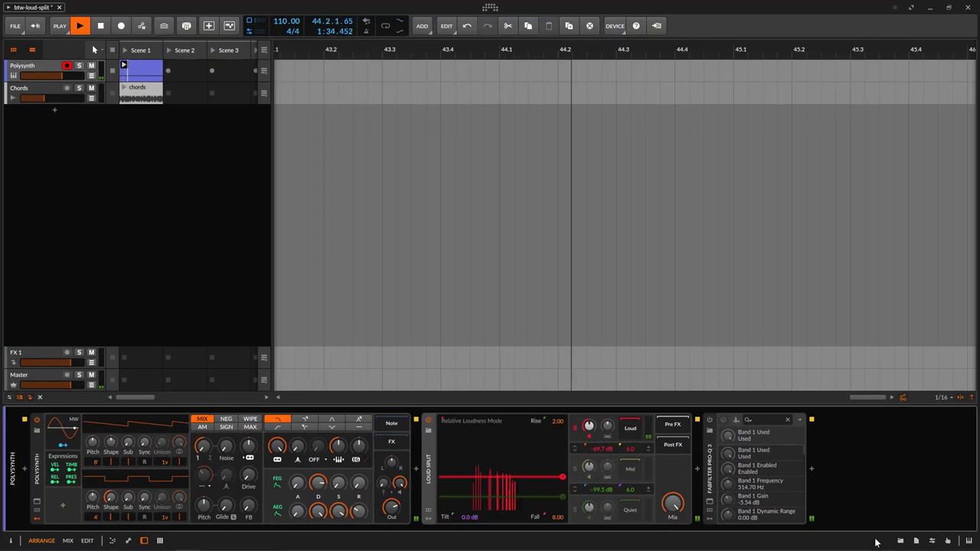
# Search the device browser for 'delay' and insert Delay+ after Loud Split in the Loud band.
pyautogui.click(901, 542)
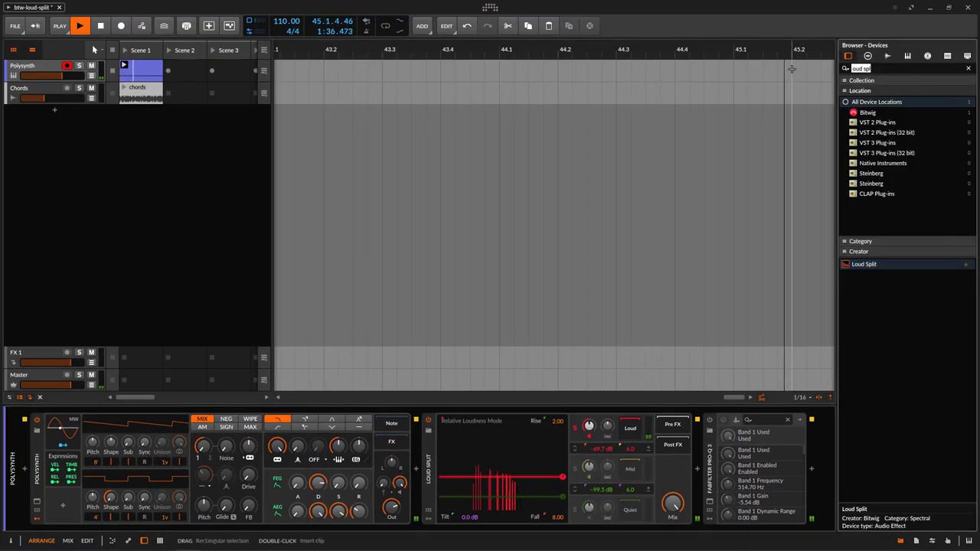
pyautogui.write('delayu')
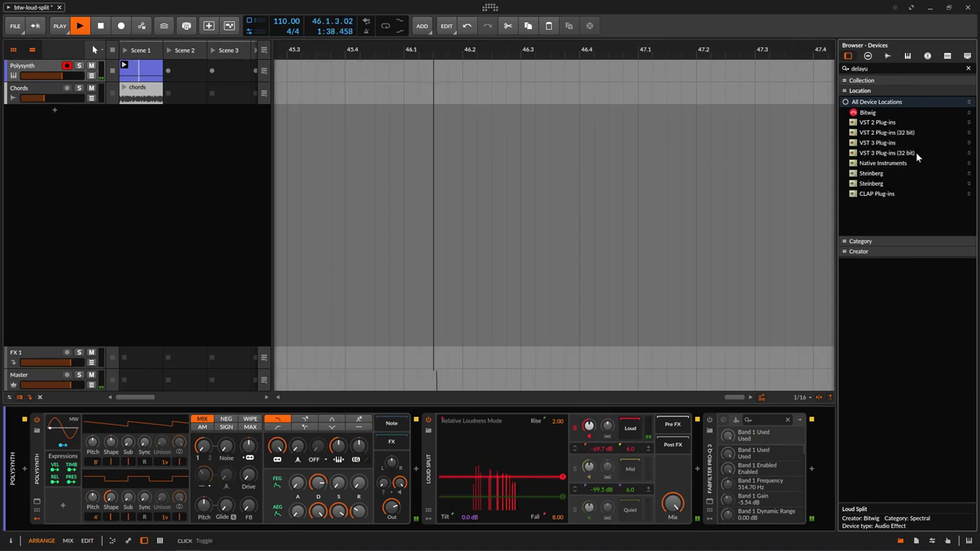
pyautogui.press('BackSpace')
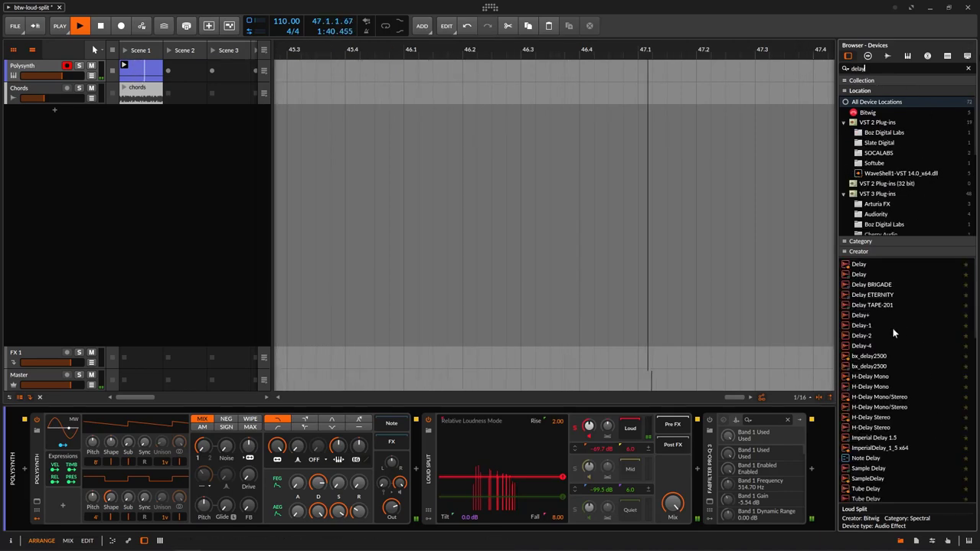
pyautogui.moveTo(859, 264); pyautogui.dragTo(633, 433)
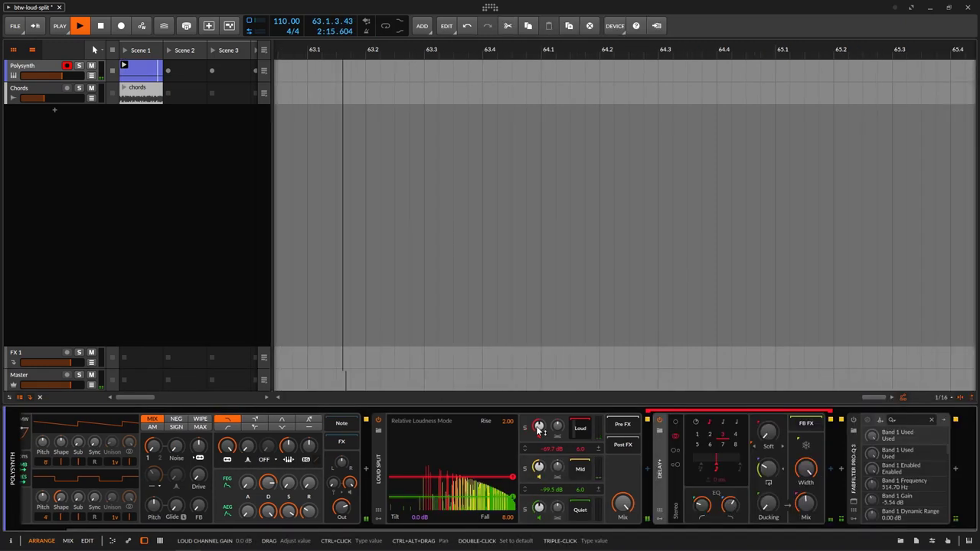
# Solo the Loud band, open the synth filter cutoff to 30.0 kHz, and delete Delay+.
pyautogui.scroll(2, 581, 434)
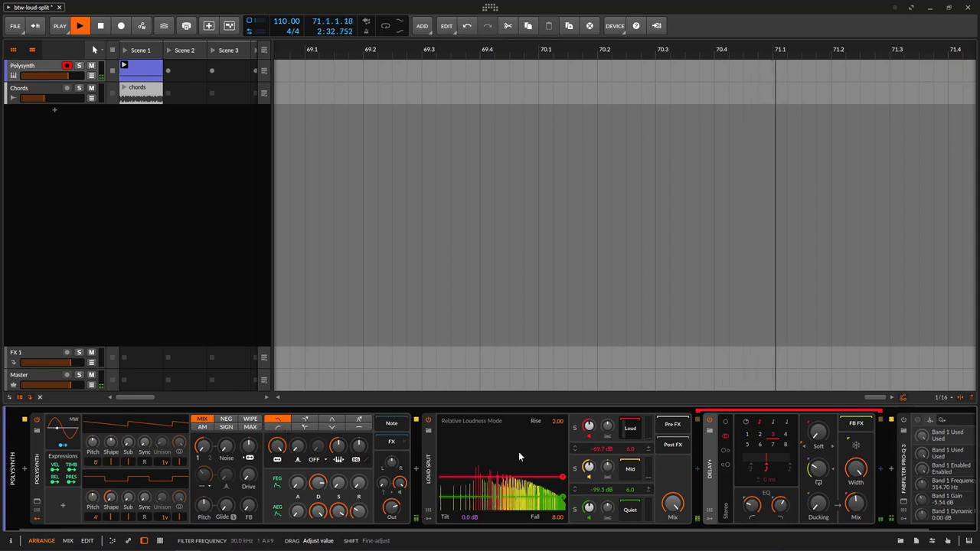
pyautogui.click(624, 428)
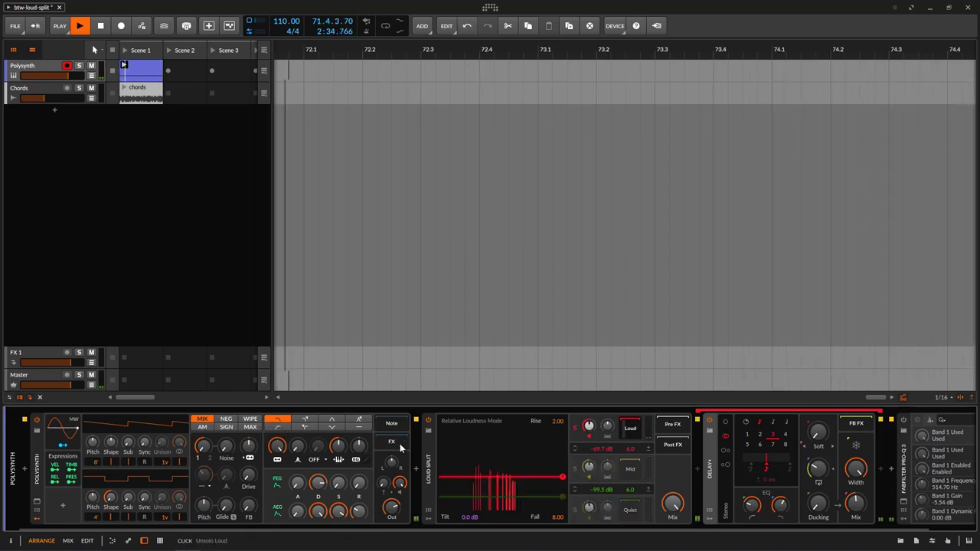
pyautogui.moveTo(276, 446); pyautogui.dragTo(276, 421)
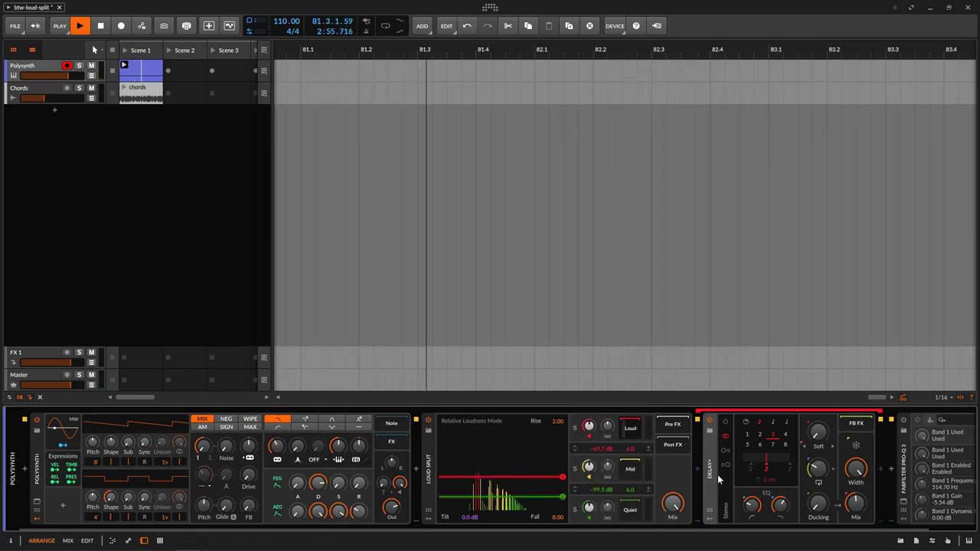
pyautogui.press('Delete')
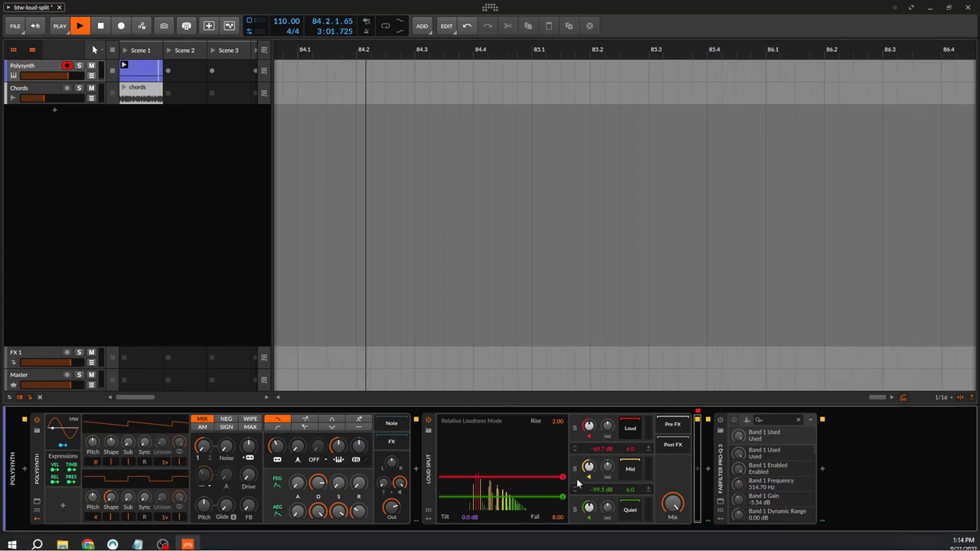
# Drag the threshold lines until Loud reads -30.0 dB and Quiet reads -85.0 dB.
pyautogui.moveTo(563, 479)
pyautogui.mouseDown()
pyautogui.moveTo(562, 469)
pyautogui.moveTo(563, 492)
pyautogui.mouseUp()
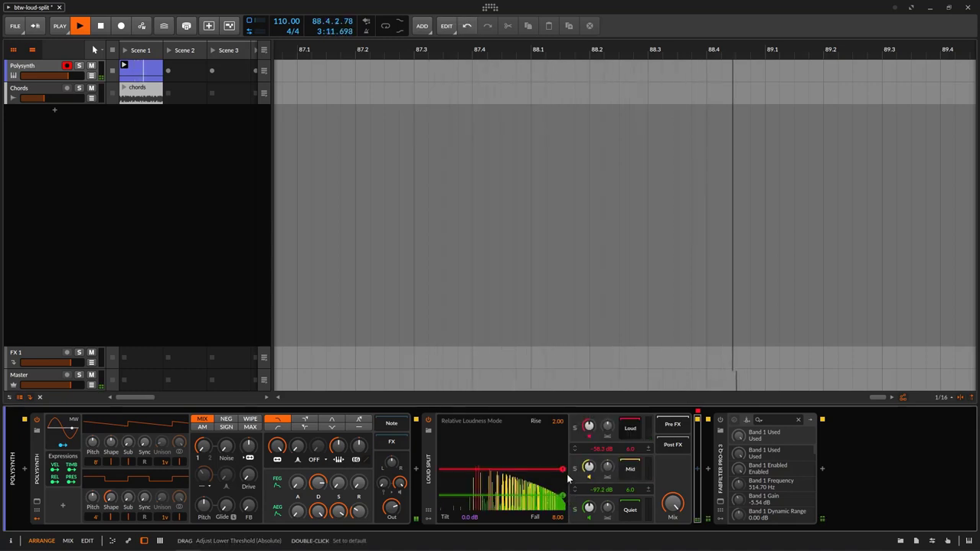
pyautogui.moveTo(565, 469); pyautogui.dragTo(576, 476)
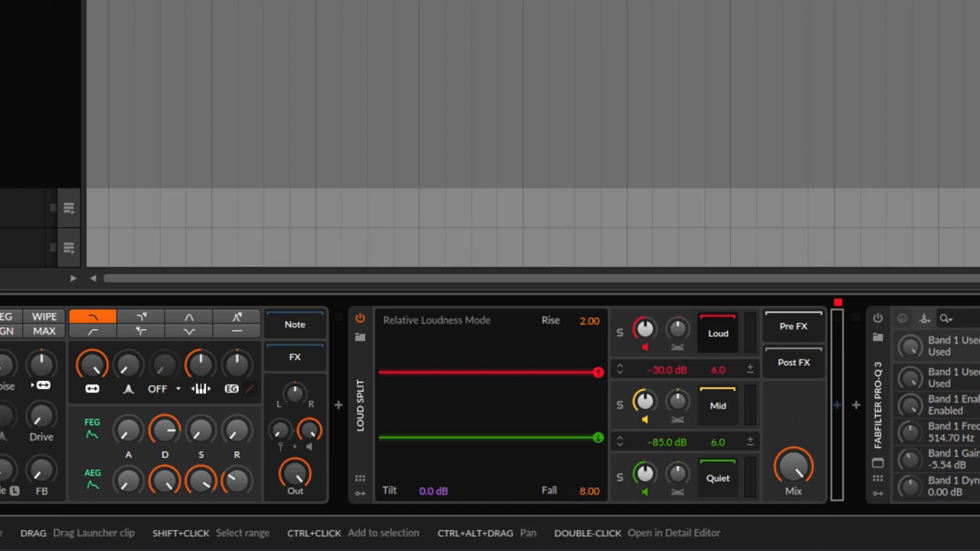
# Play the chords, set the thresholds to -96.5 dB quiet and -63.6 dB loud, and lower the filter cutoff.
pyautogui.press('space')
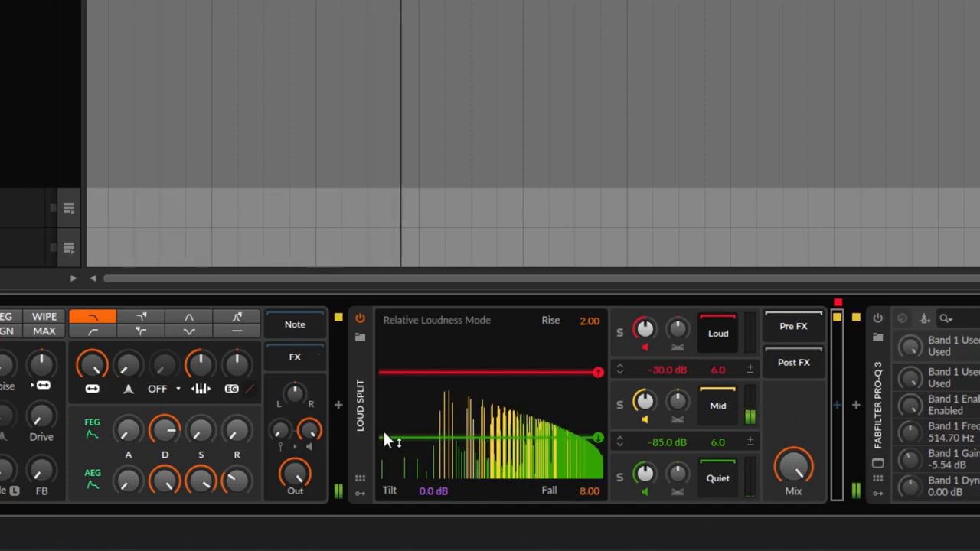
pyautogui.moveTo(598, 441); pyautogui.dragTo(604, 460)
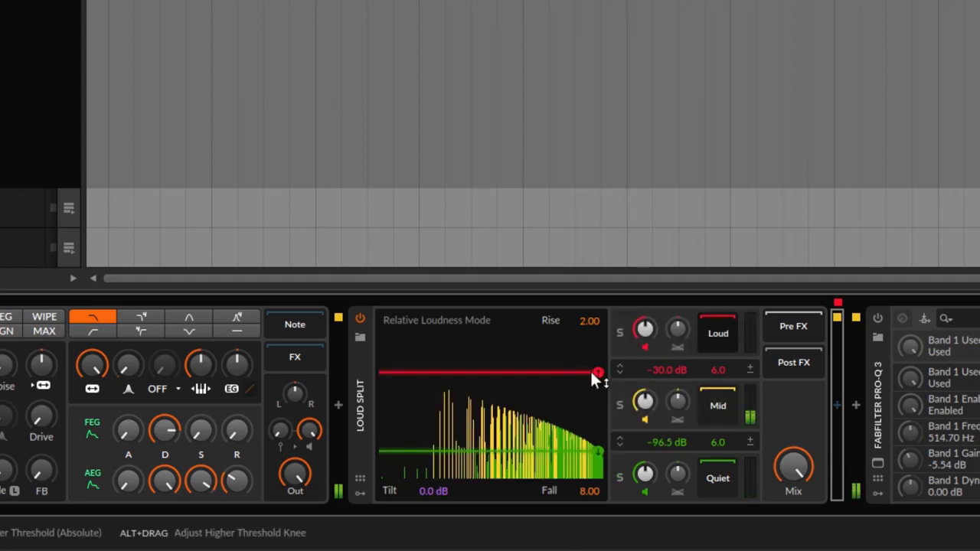
pyautogui.moveTo(588, 373); pyautogui.dragTo(615, 414)
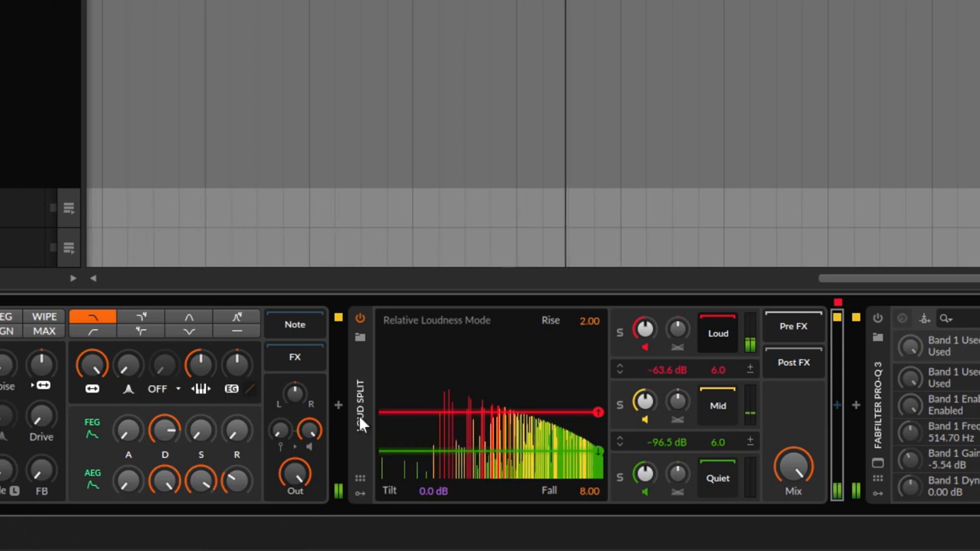
pyautogui.moveTo(96, 364); pyautogui.dragTo(96, 428)
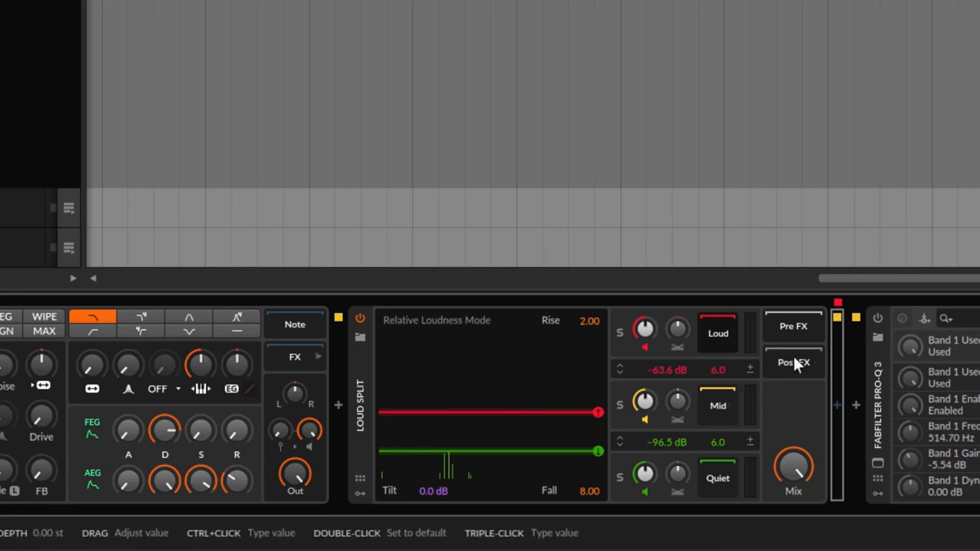
# Sharpen both Loud Split threshold knees to 1.0 and raise the Polysynth filter cutoff.
pyautogui.moveTo(720, 372); pyautogui.dragTo(720, 398)
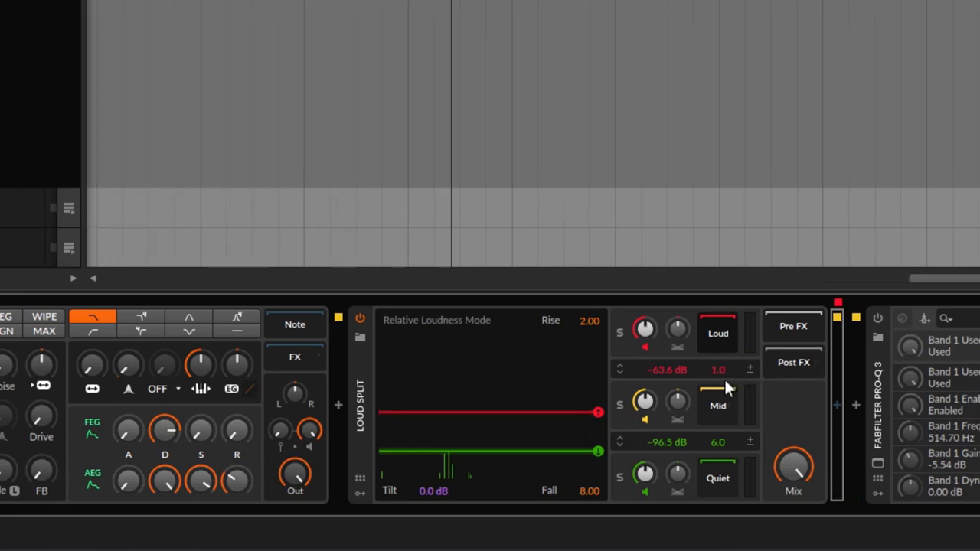
pyautogui.moveTo(722, 442); pyautogui.dragTo(723, 467)
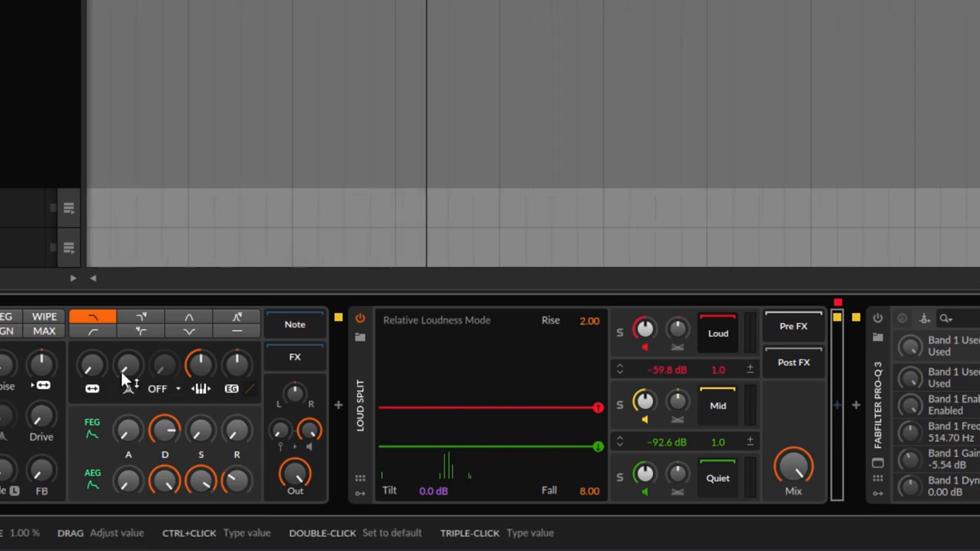
pyautogui.moveTo(98, 363); pyautogui.dragTo(97, 348)
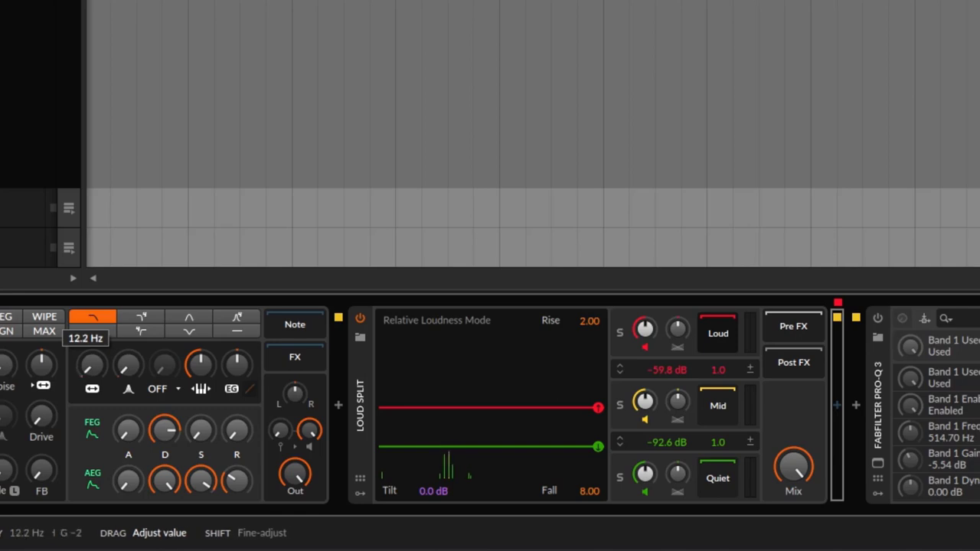
# Sweep the filter cutoff to audition the split, then widen the Loud band's knee to 24.0.
pyautogui.moveTo(92, 366)
pyautogui.mouseDown()
pyautogui.moveTo(92, 378)
pyautogui.moveTo(92, 348)
pyautogui.mouseUp()
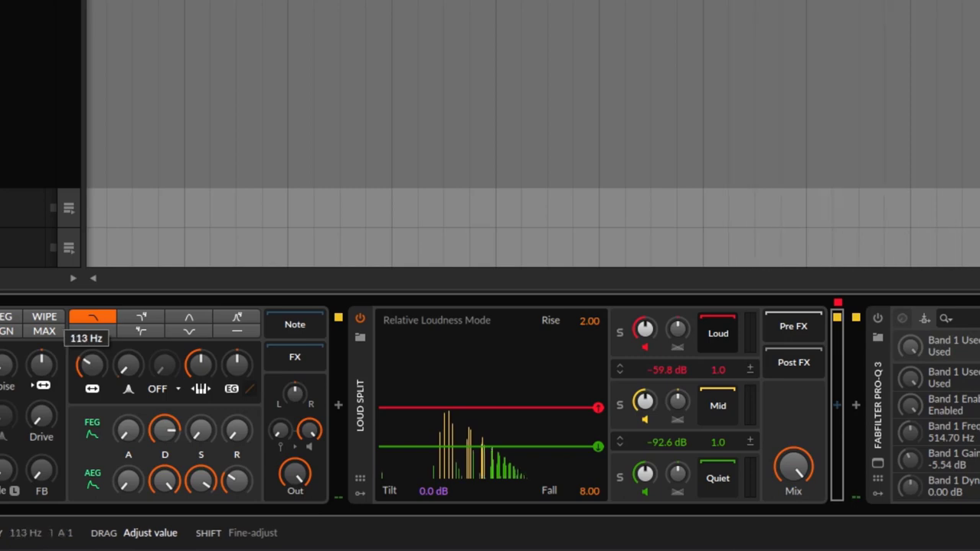
pyautogui.moveTo(92, 349)
pyautogui.mouseDown()
pyautogui.moveTo(91, 323)
pyautogui.moveTo(92, 351)
pyautogui.mouseUp()
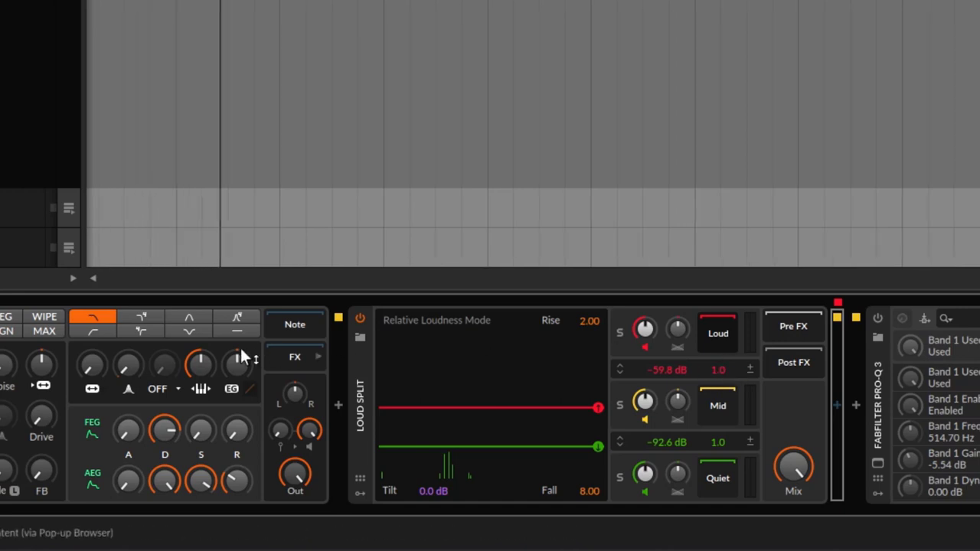
pyautogui.moveTo(93, 363)
pyautogui.mouseDown()
pyautogui.moveTo(93, 337)
pyautogui.moveTo(93, 362)
pyautogui.mouseUp()
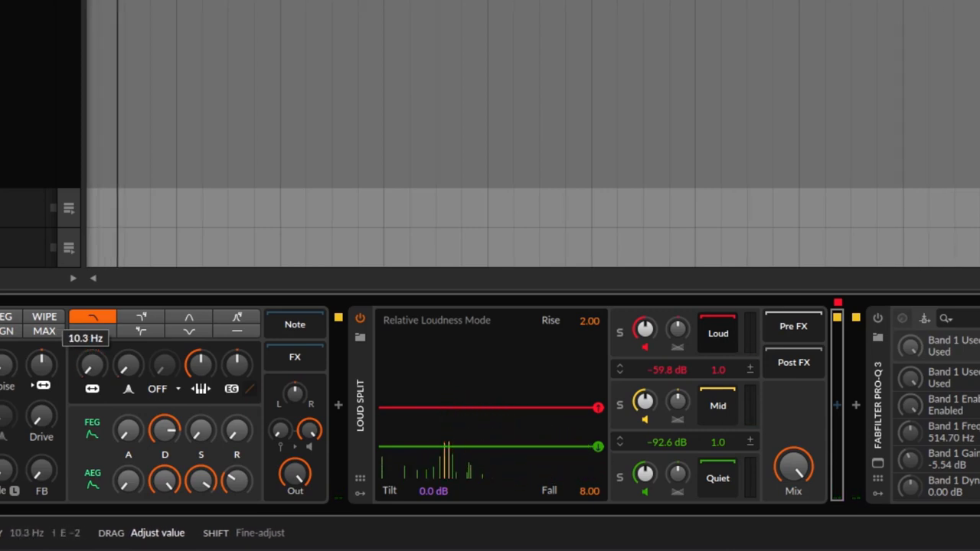
pyautogui.moveTo(718, 370)
pyautogui.mouseDown()
pyautogui.moveTo(718, 352)
pyautogui.moveTo(726, 369)
pyautogui.mouseUp()
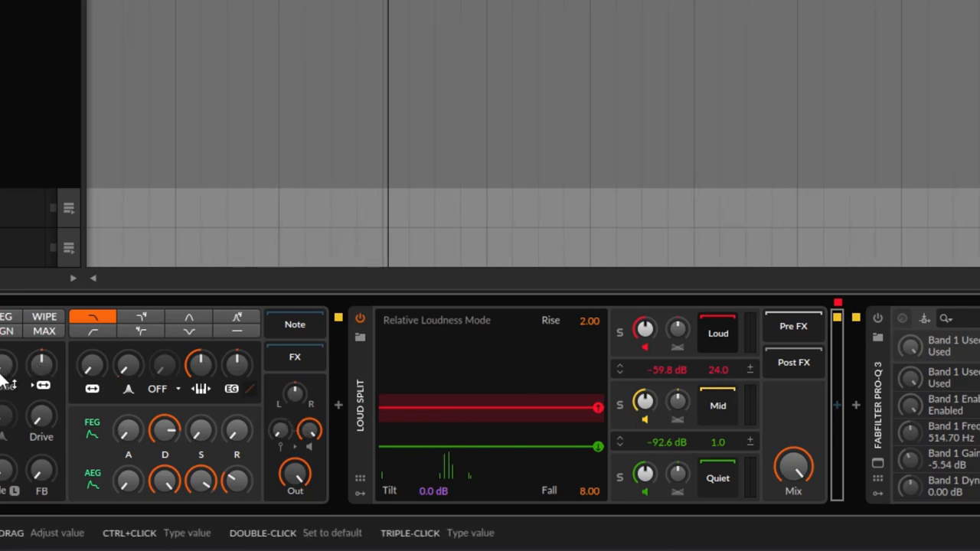
# Sweep the Polysynth filter cutoff up past 1 kHz, then close it down to 256 Hz.
pyautogui.moveTo(91, 366); pyautogui.dragTo(92, 357)
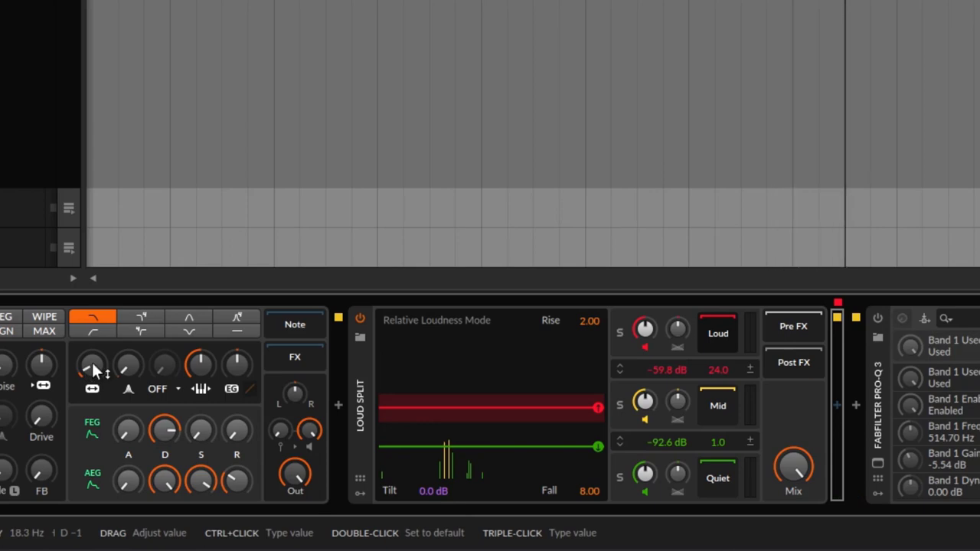
pyautogui.moveTo(91, 360); pyautogui.dragTo(91, 351)
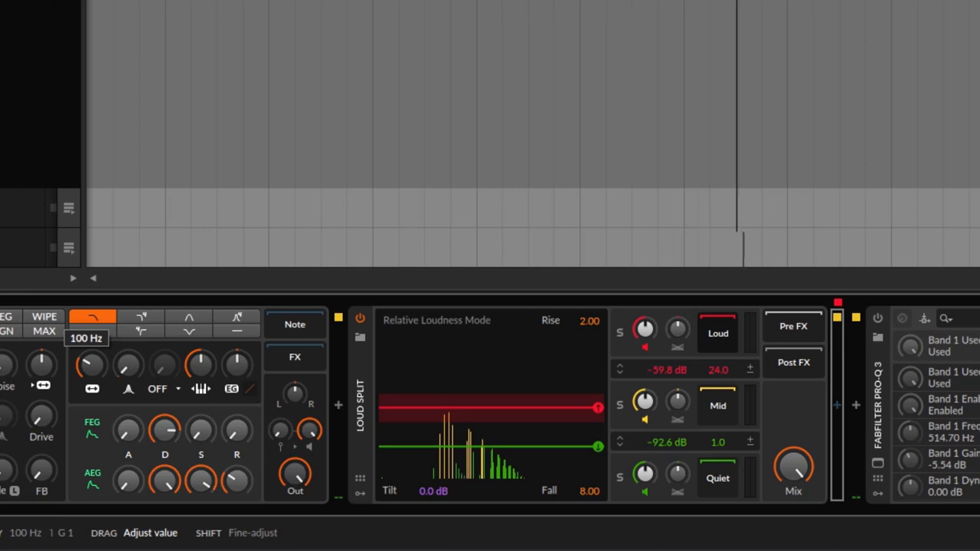
pyautogui.moveTo(91, 351); pyautogui.dragTo(92, 338)
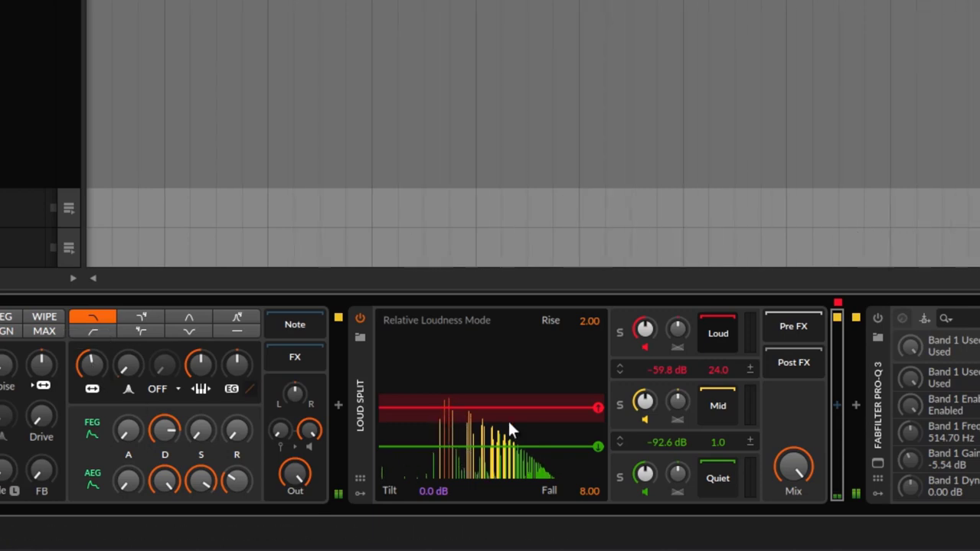
pyautogui.moveTo(90, 364); pyautogui.dragTo(90, 306)
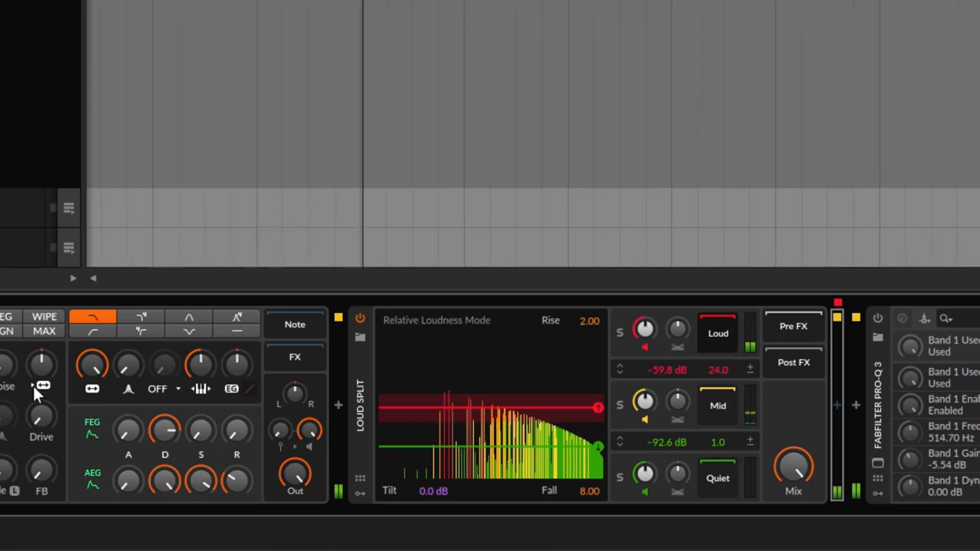
pyautogui.moveTo(90, 365); pyautogui.dragTo(91, 413)
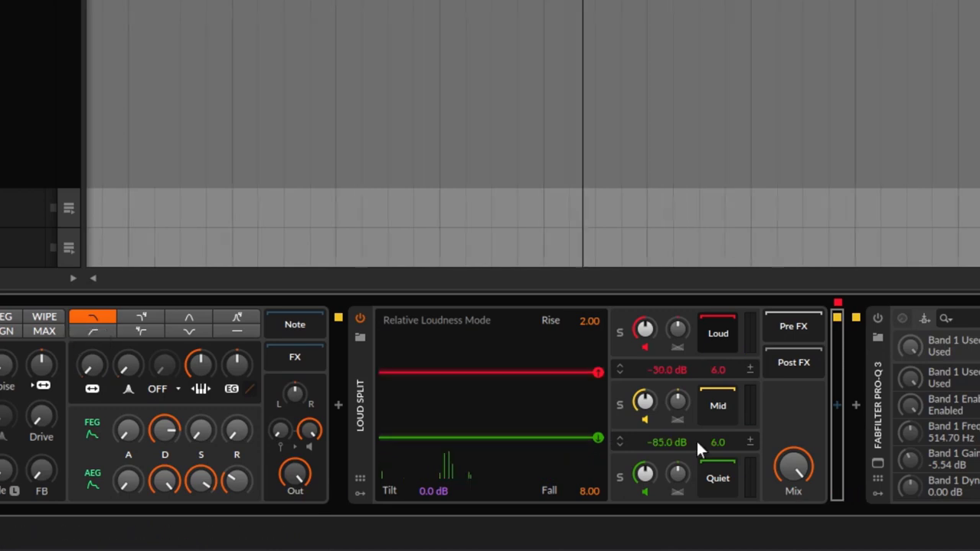
# Select the -85.0 dB quiet threshold value and drag the loud threshold down to -49.1 dB.
pyautogui.tripleClick(657, 443)
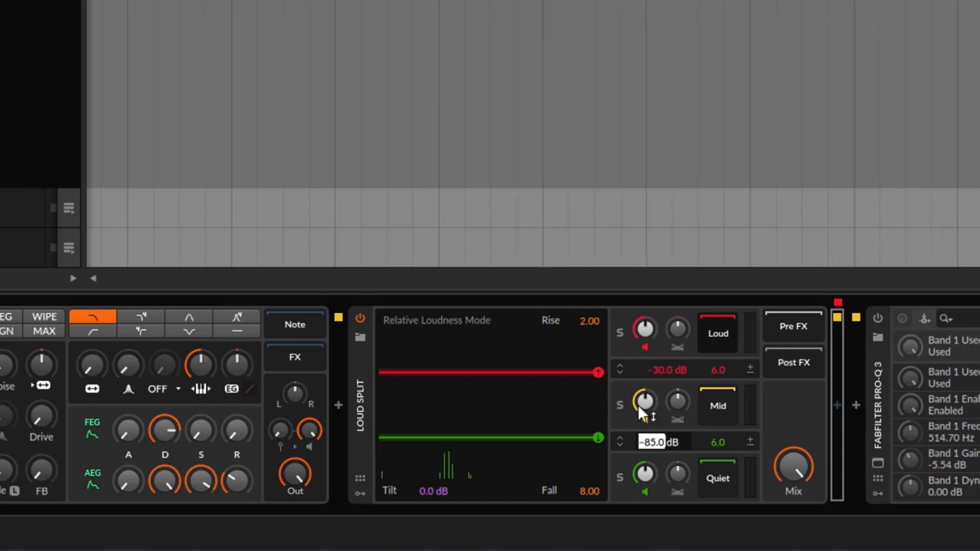
pyautogui.moveTo(598, 372); pyautogui.dragTo(444, 395)
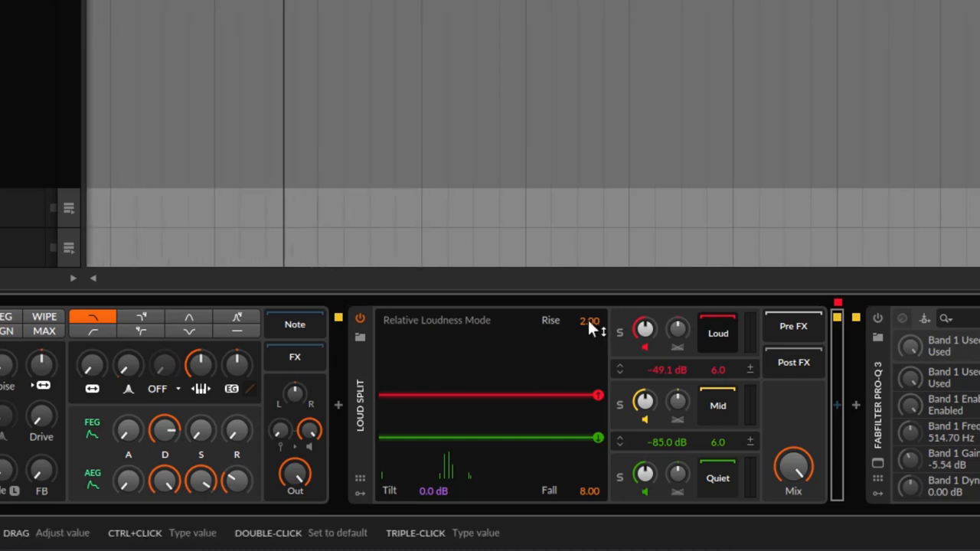
# Set Loud Split's Fall to 0.13 and Rise to 125.00.
pyautogui.moveTo(587, 317); pyautogui.dragTo(587, 353)
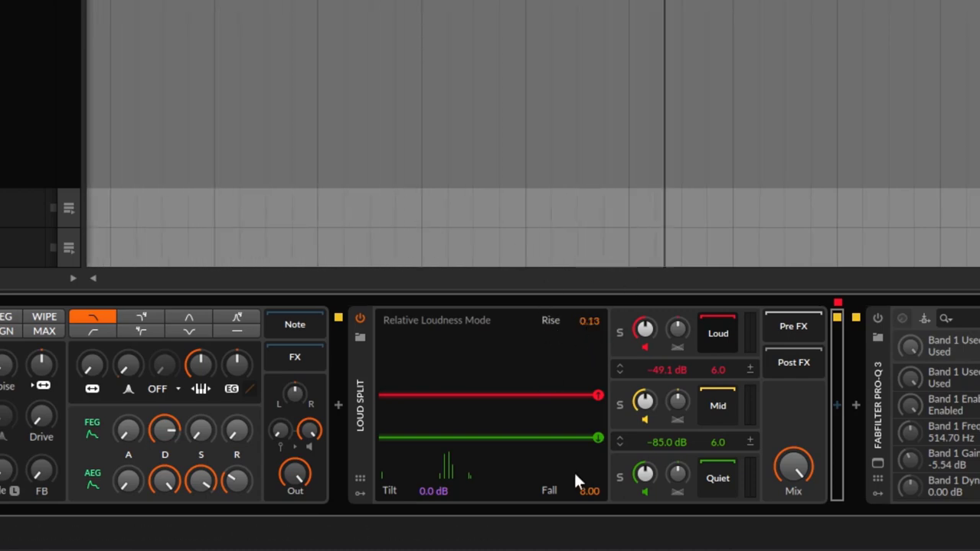
pyautogui.moveTo(590, 491); pyautogui.dragTo(590, 528)
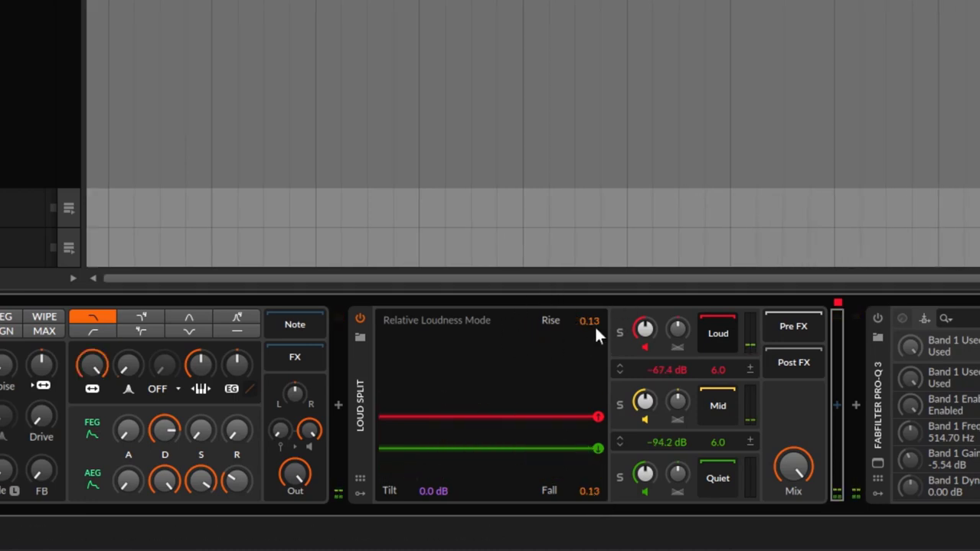
pyautogui.moveTo(593, 320); pyautogui.dragTo(593, 276)
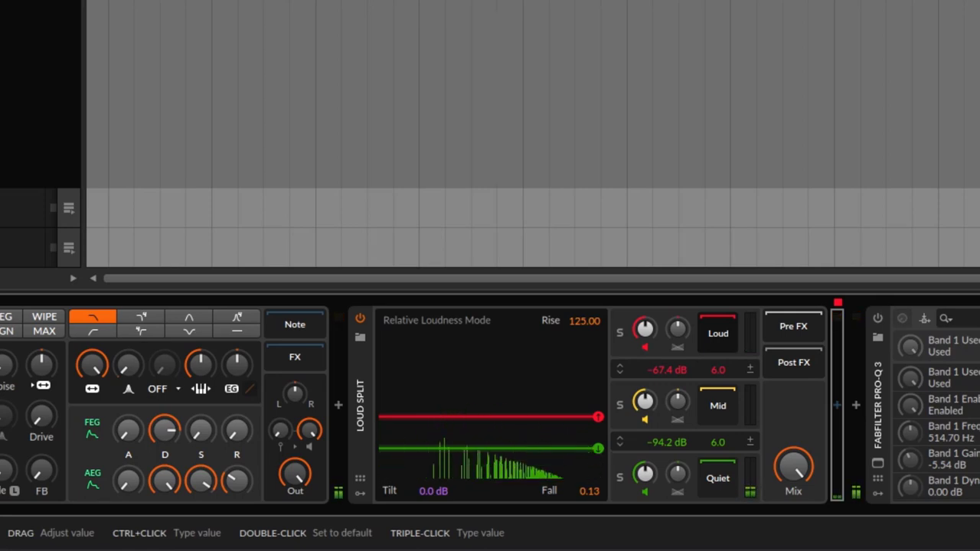
# Stop, resume and stop playback with Space to audition the new Rise and Fall.
pyautogui.press('space')
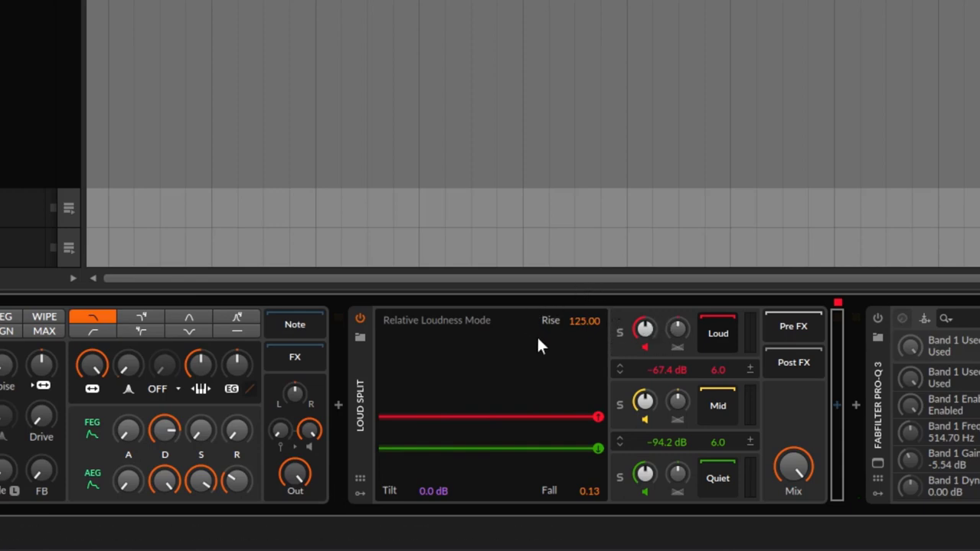
pyautogui.press('space')
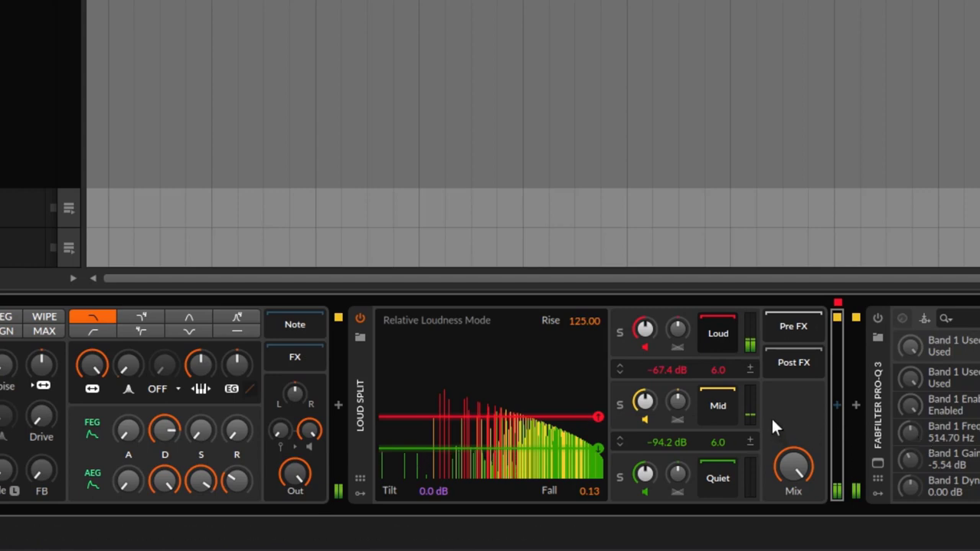
pyautogui.press('space')
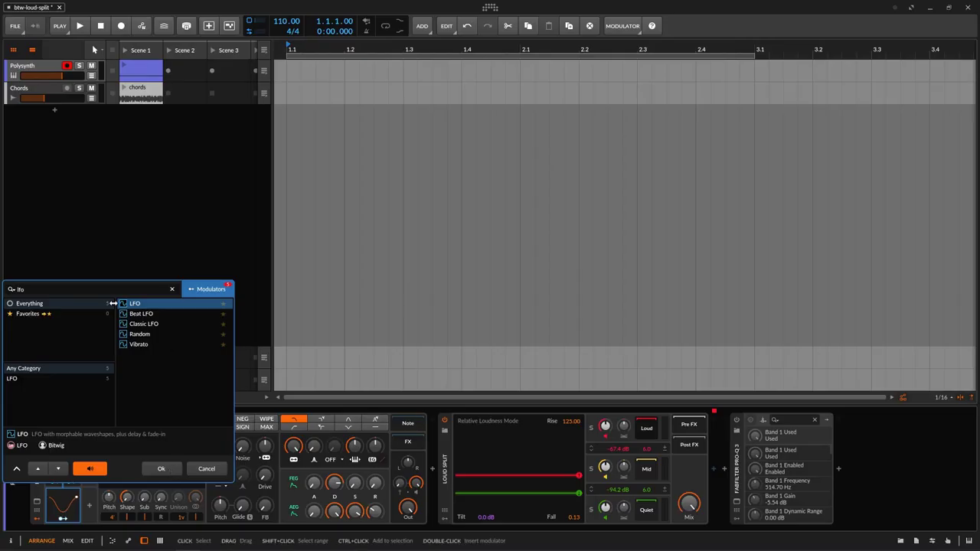
# Add the LFO to Polysynth, route it to the filter cutoff, and launch the Scene 1 clip.
pyautogui.click(160, 467)
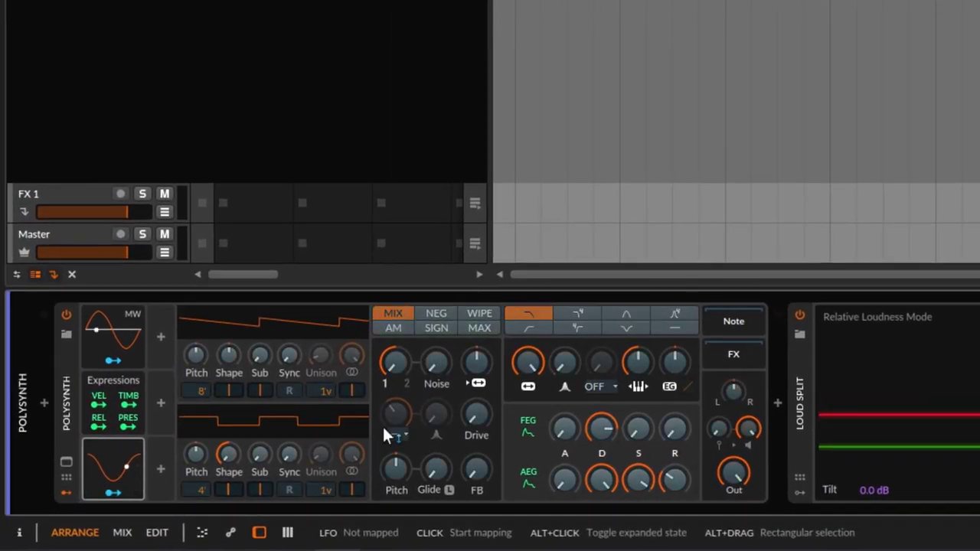
pyautogui.moveTo(535, 361); pyautogui.dragTo(535, 314)
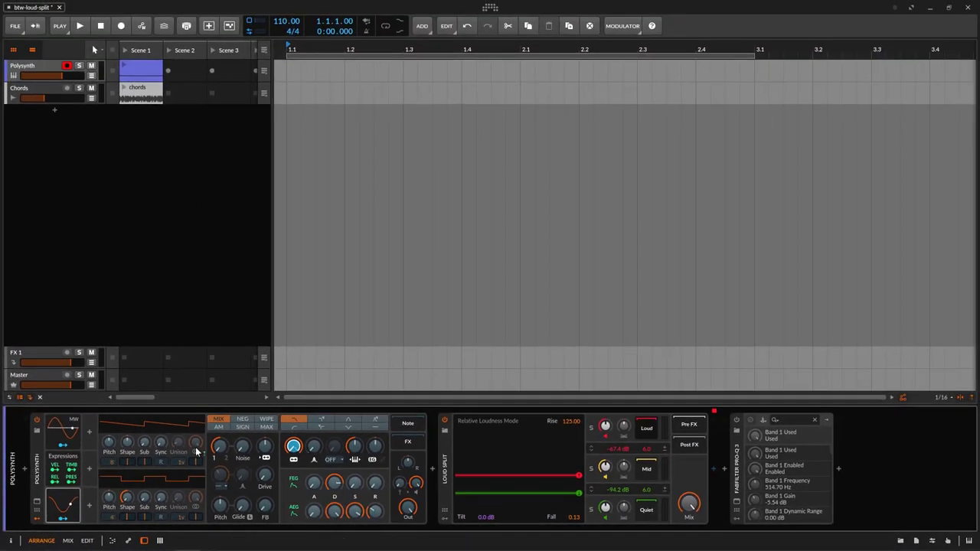
pyautogui.click(124, 70)
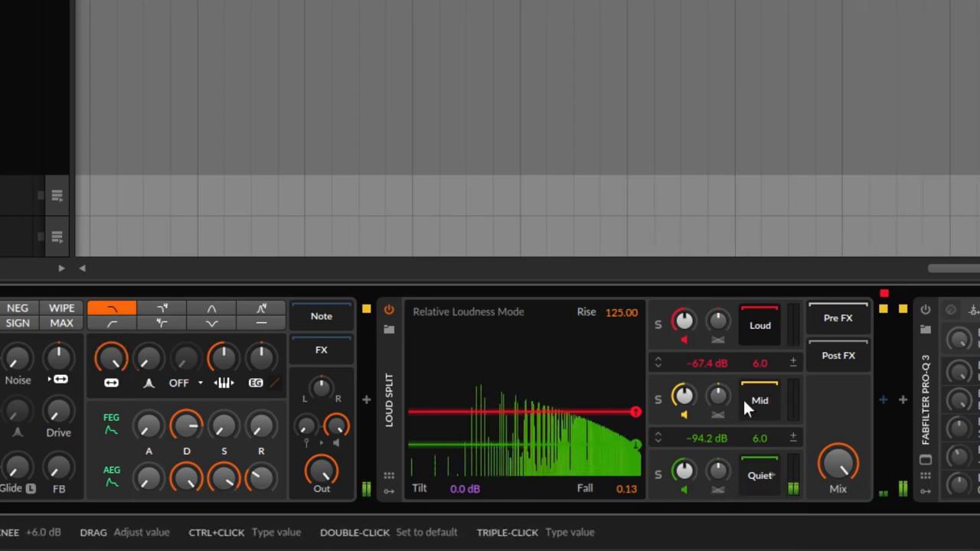
# Try several Loud Split Rise values, then reset Rise to its default 2.00.
pyautogui.moveTo(622, 313); pyautogui.dragTo(626, 351)
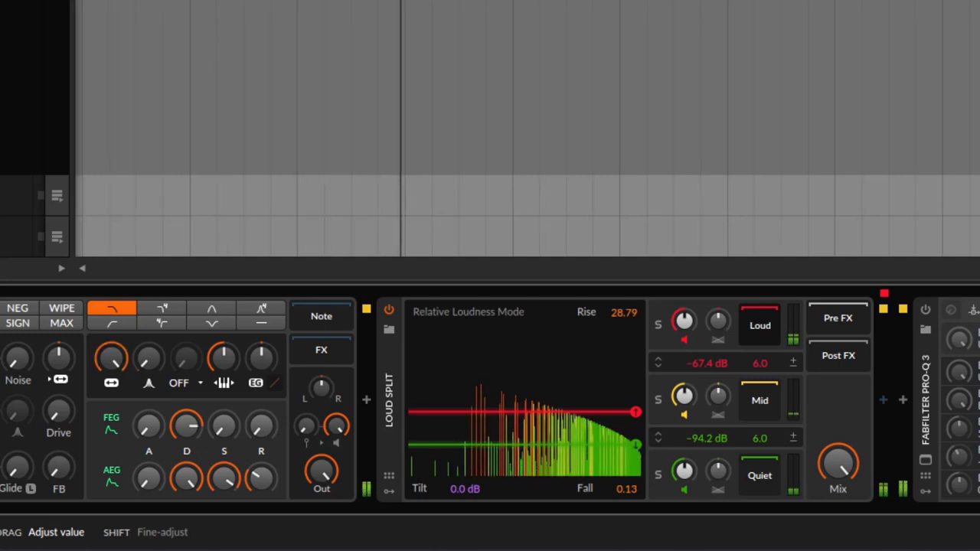
pyautogui.moveTo(627, 350); pyautogui.dragTo(626, 361)
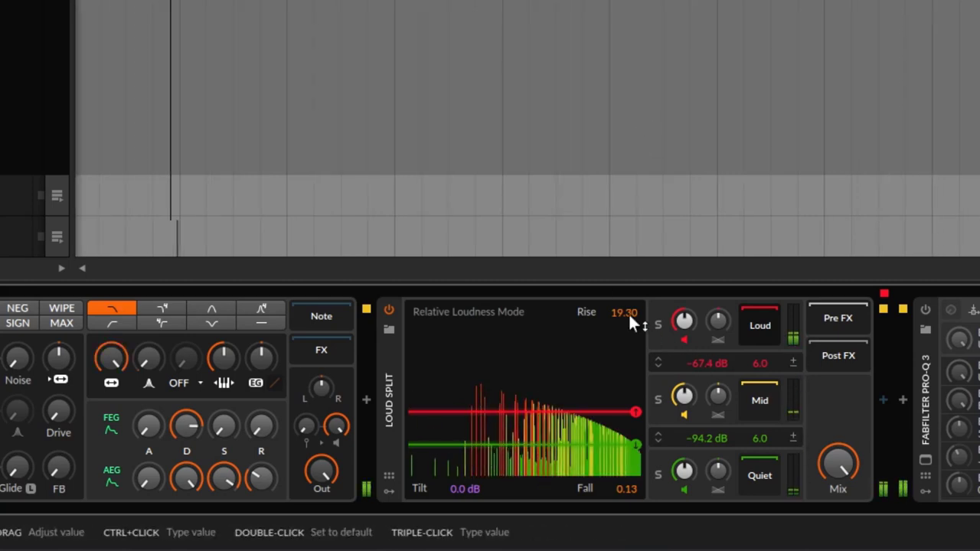
pyautogui.moveTo(628, 312); pyautogui.dragTo(629, 229)
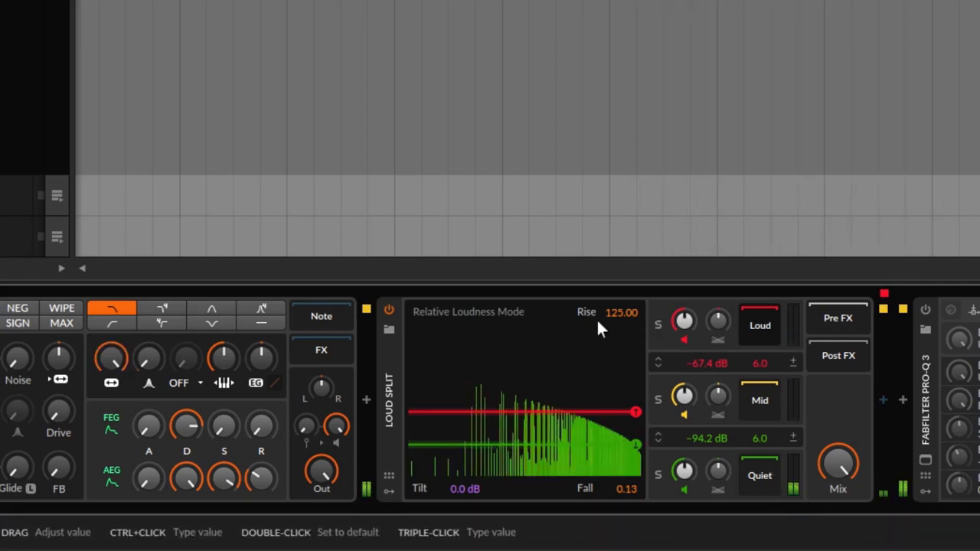
pyautogui.moveTo(619, 313); pyautogui.dragTo(619, 375)
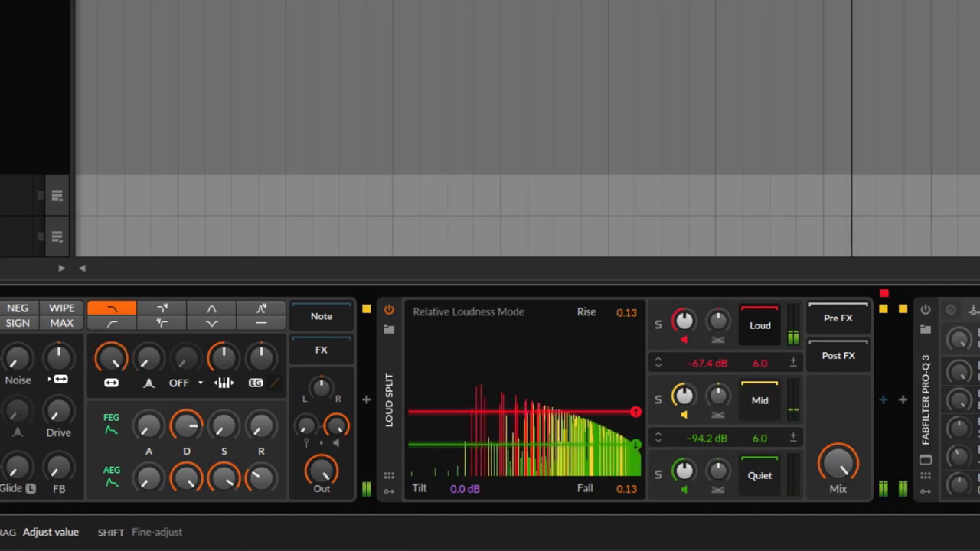
pyautogui.hotkey('ctrl', 'z')
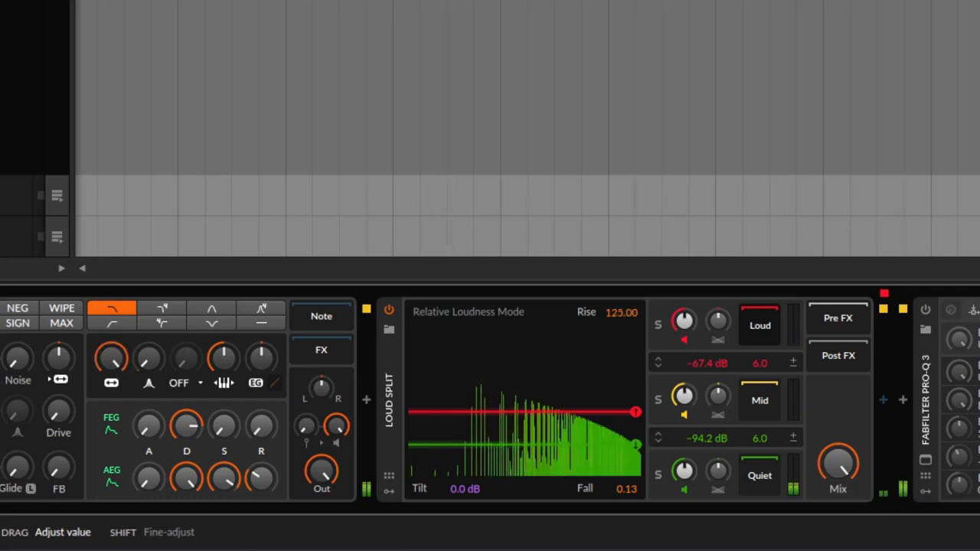
pyautogui.moveTo(619, 313); pyautogui.dragTo(619, 351)
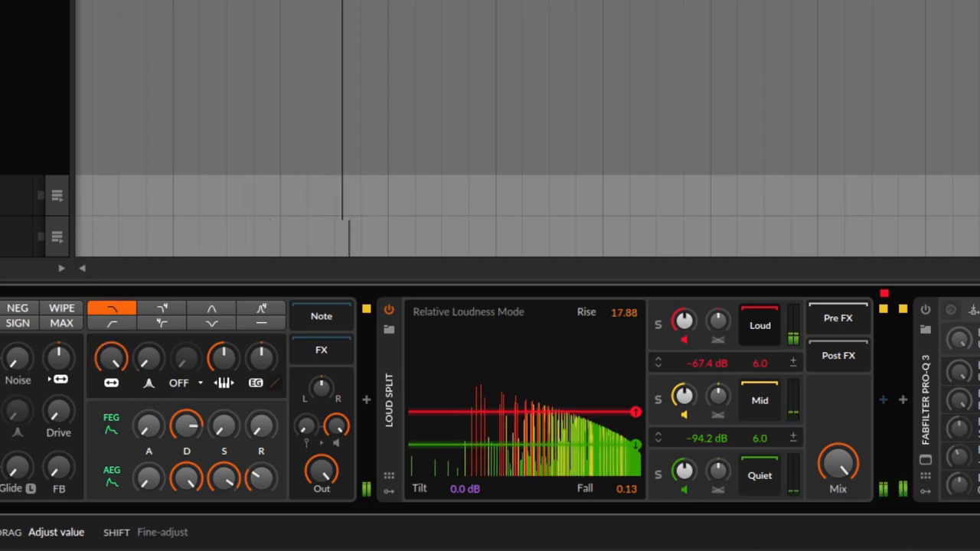
pyautogui.doubleClick(630, 312)
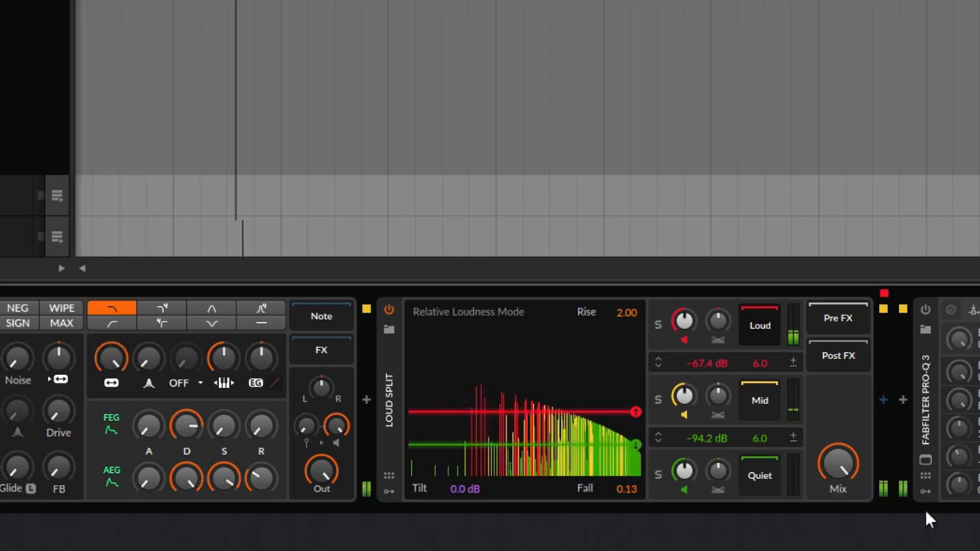
# Toggle playback to listen, then stop and raise the Fall time to 125.00.
pyautogui.press('space')
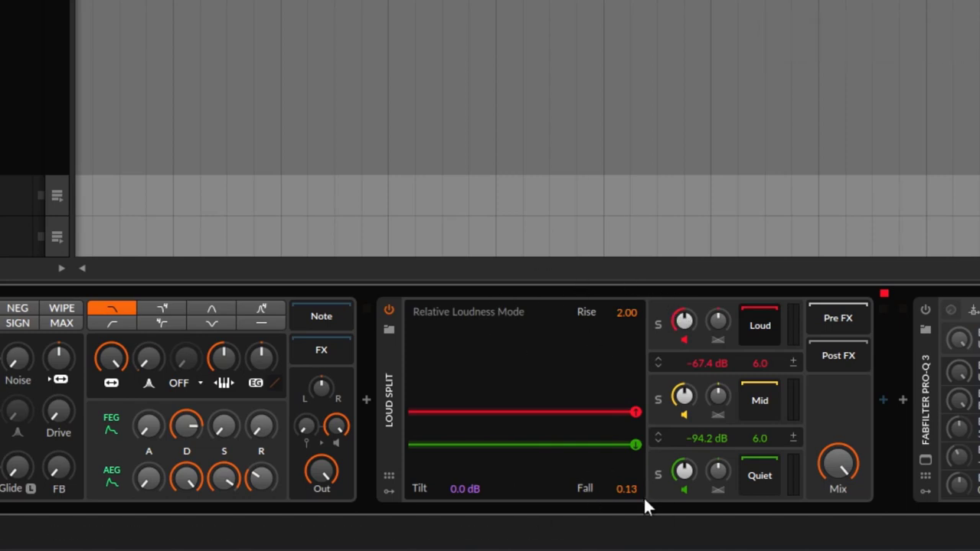
pyautogui.press('space')
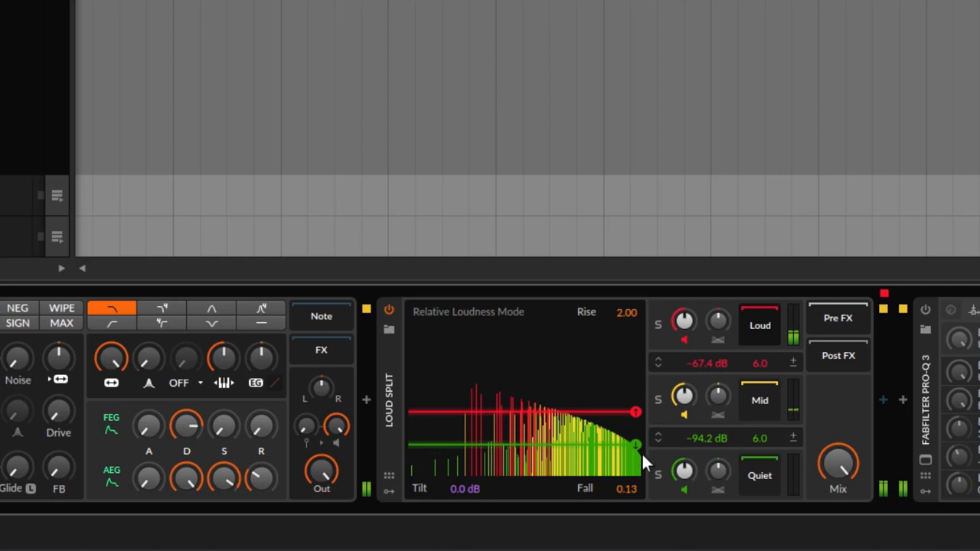
pyautogui.press('space')
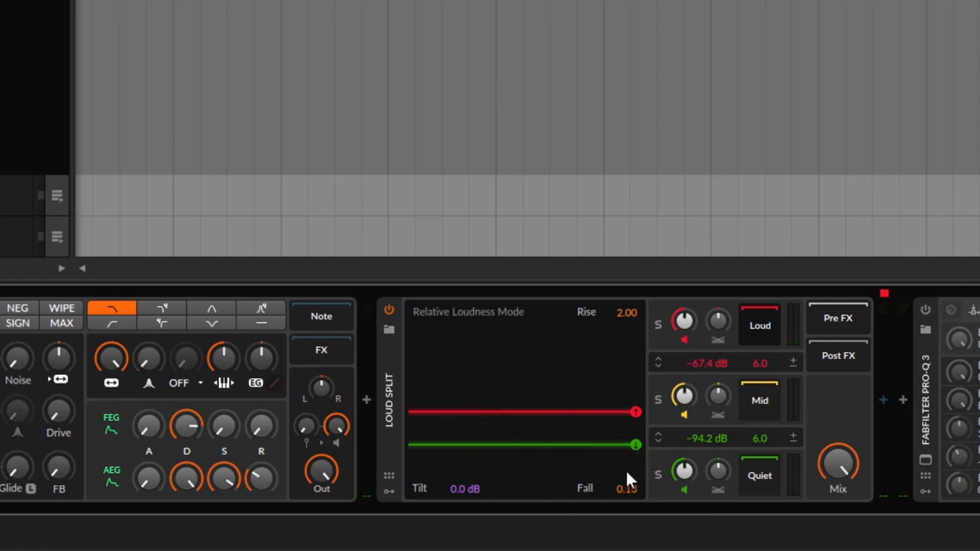
pyautogui.press('space')
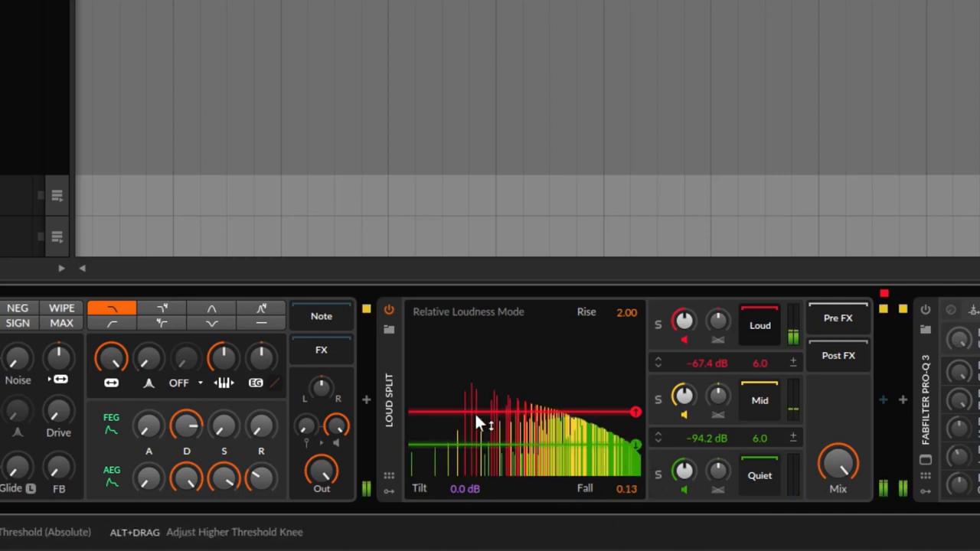
pyautogui.press('space')
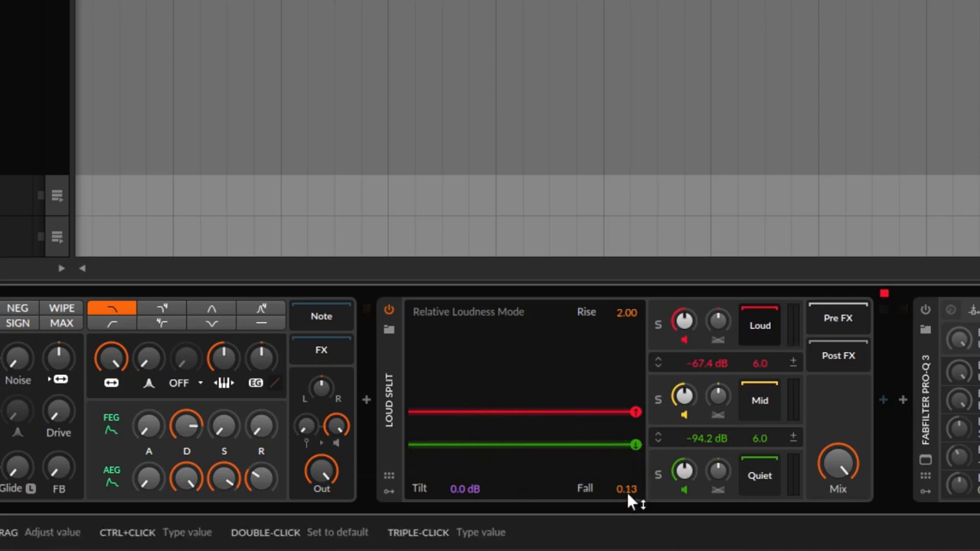
pyautogui.click(626, 490)
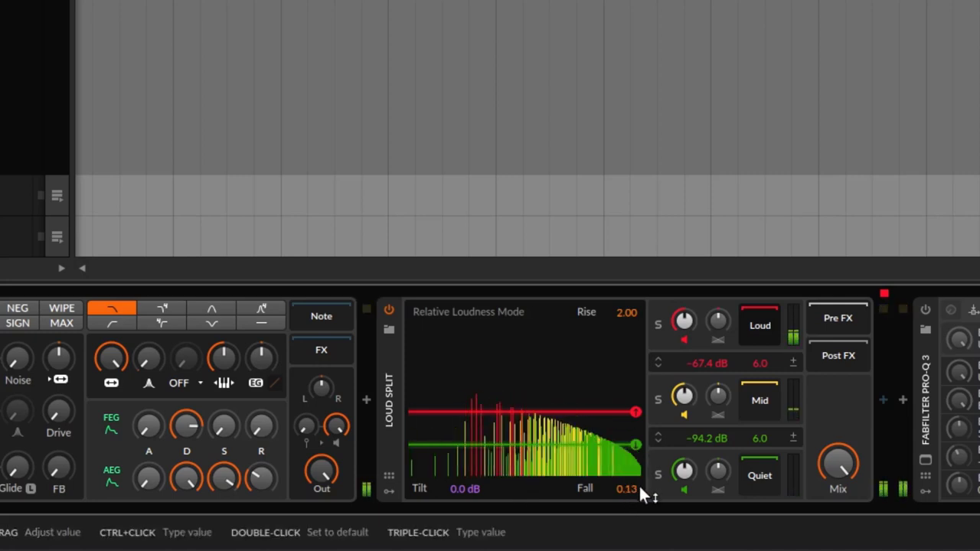
pyautogui.moveTo(630, 485)
pyautogui.mouseDown()
pyautogui.moveTo(630, 459)
pyautogui.moveTo(636, 495)
pyautogui.mouseUp()
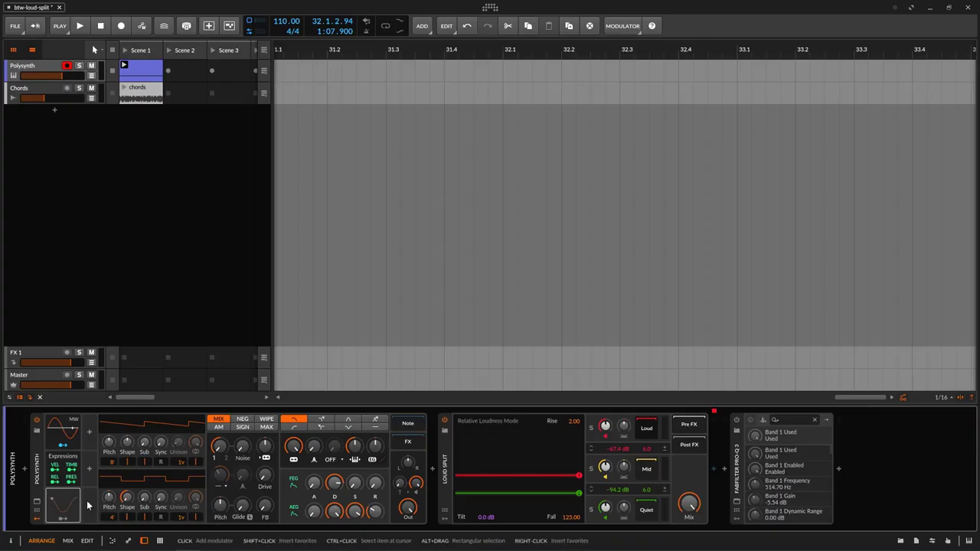
# Add a Classic LFO to Polysynth by searching 'lfo', and map it to the Out knob.
pyautogui.click(88, 505)
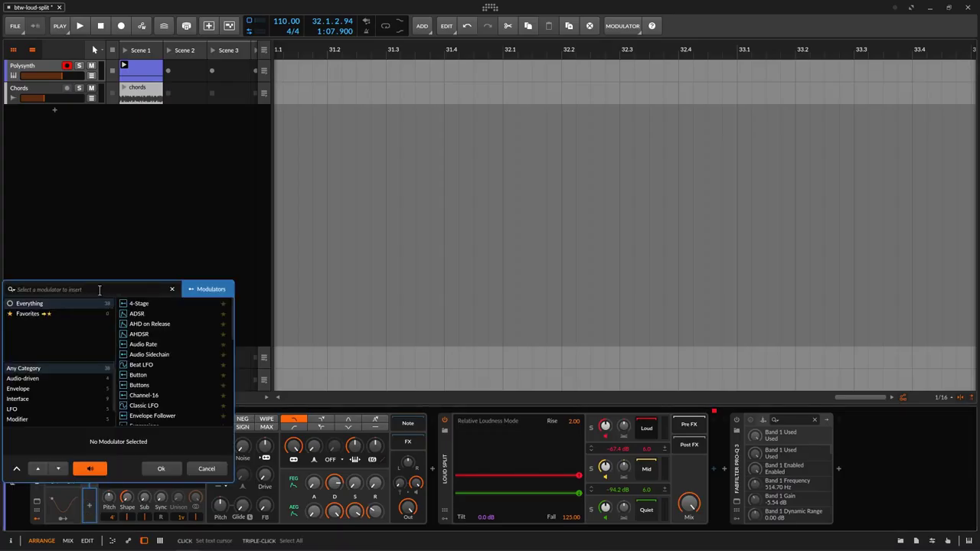
pyautogui.write('lfo')
pyautogui.click(144, 324)
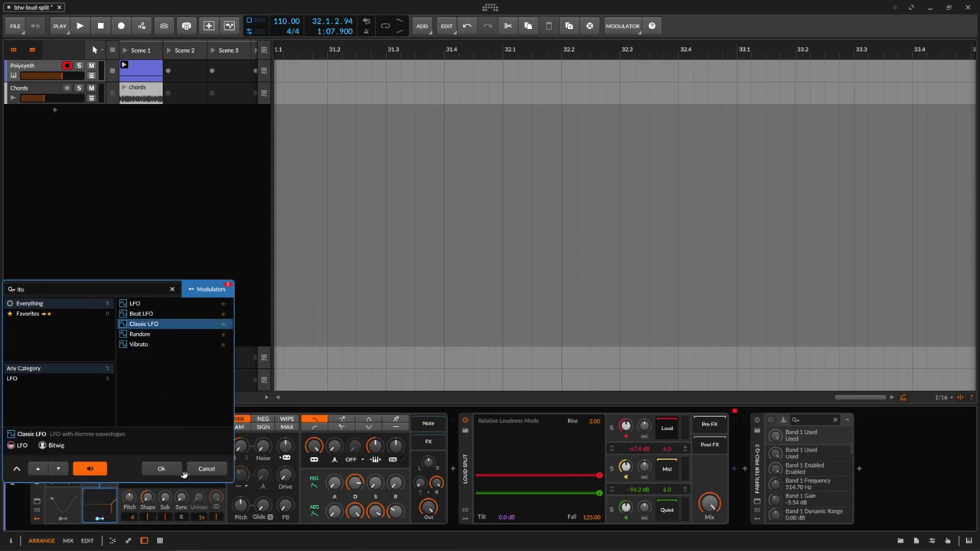
pyautogui.click(164, 469)
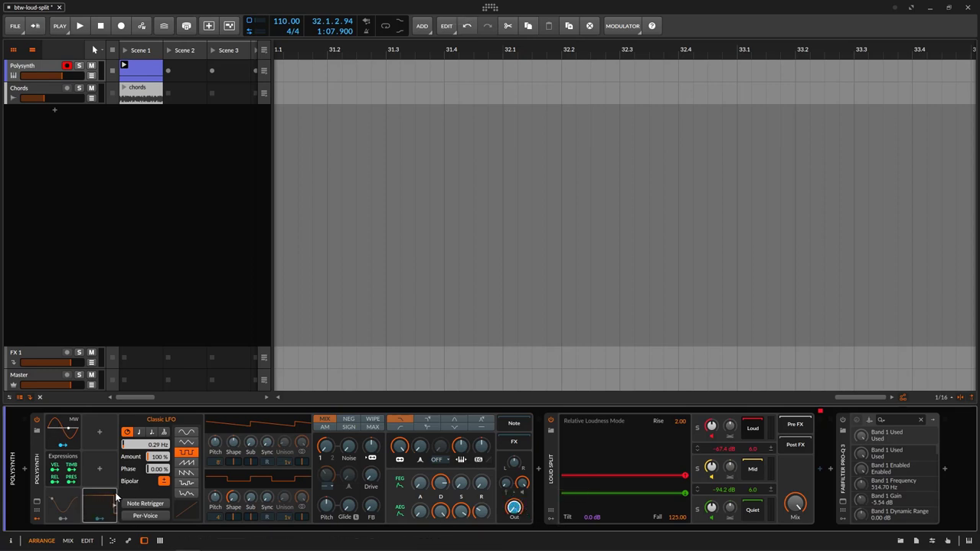
pyautogui.click(101, 517)
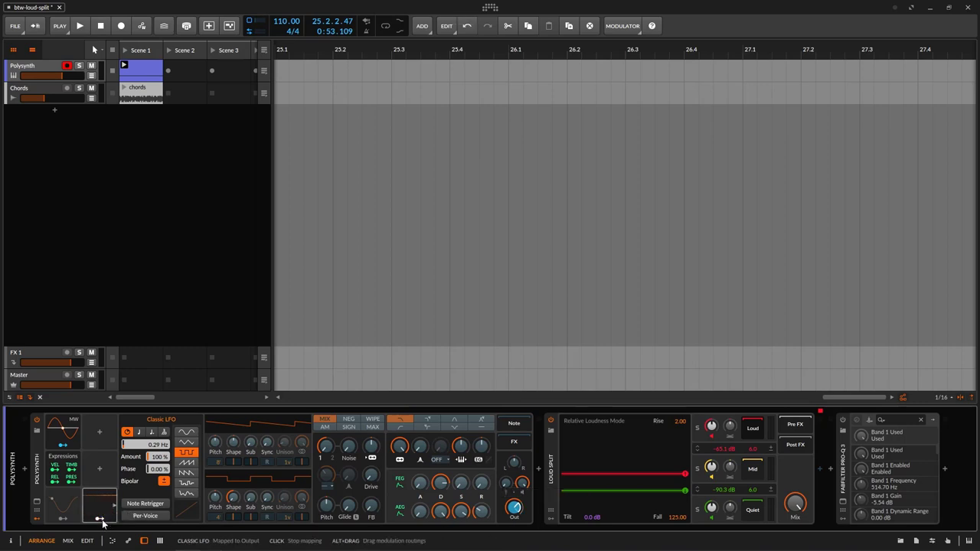
# Launch Scene 1, raise the upper threshold to -56.7 dB, and shorten Fall to 8.00.
pyautogui.click(126, 66)
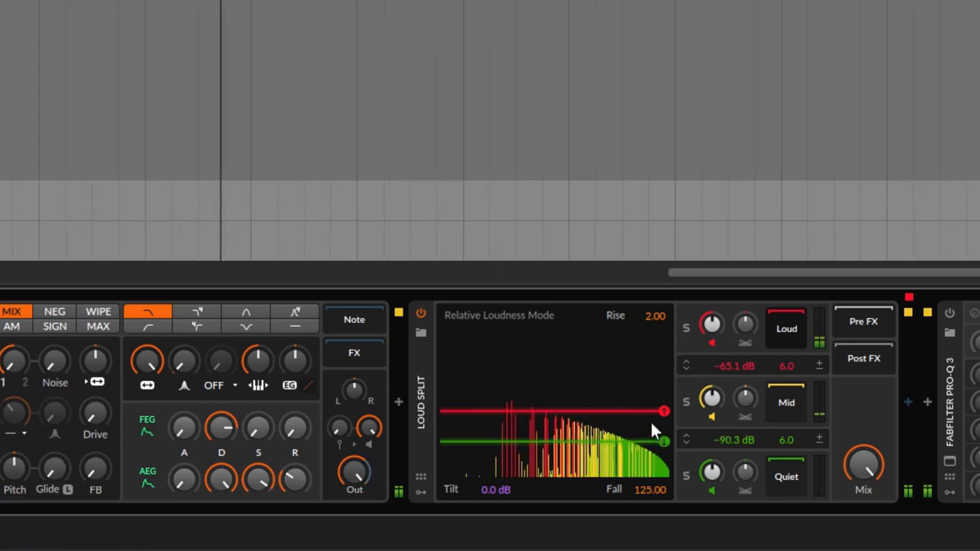
pyautogui.moveTo(663, 411); pyautogui.dragTo(665, 403)
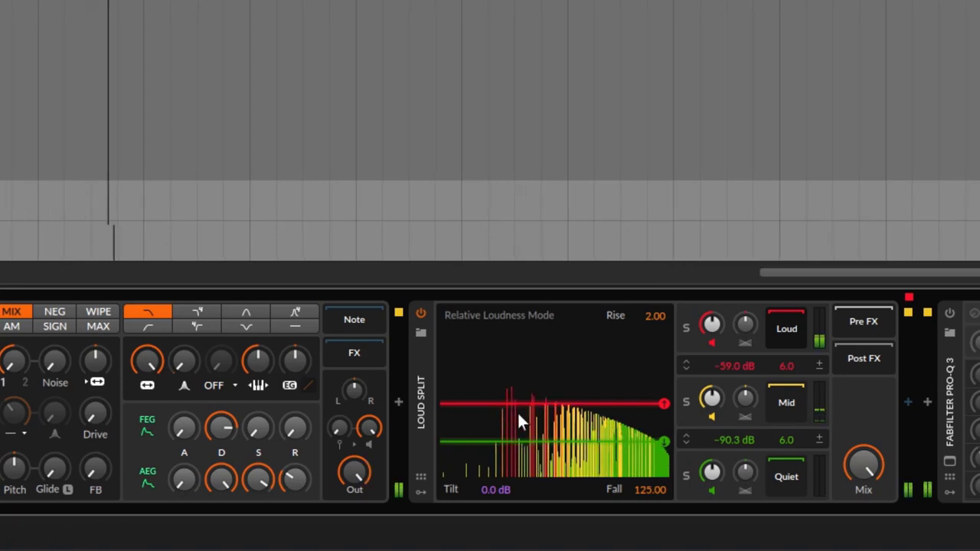
pyautogui.moveTo(664, 408); pyautogui.dragTo(664, 404)
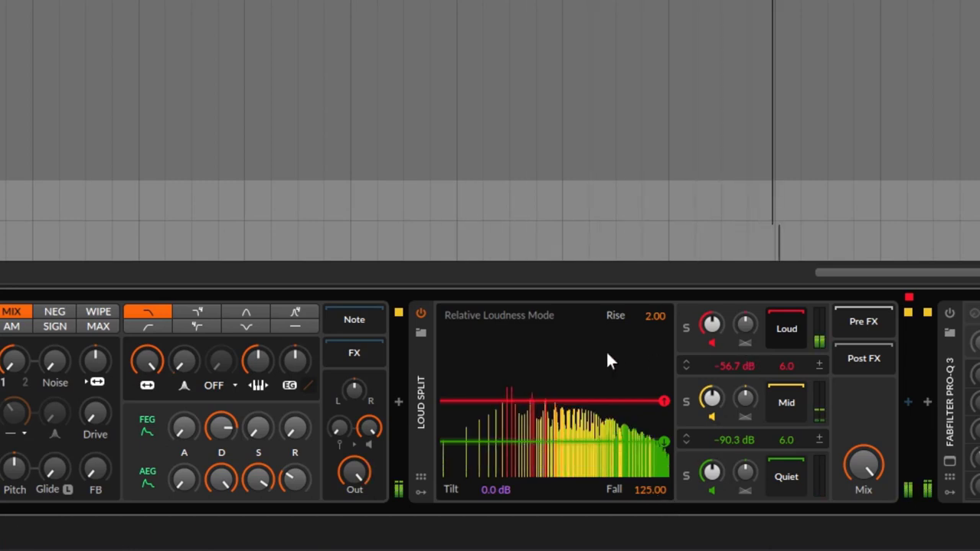
pyautogui.moveTo(651, 488); pyautogui.dragTo(651, 528)
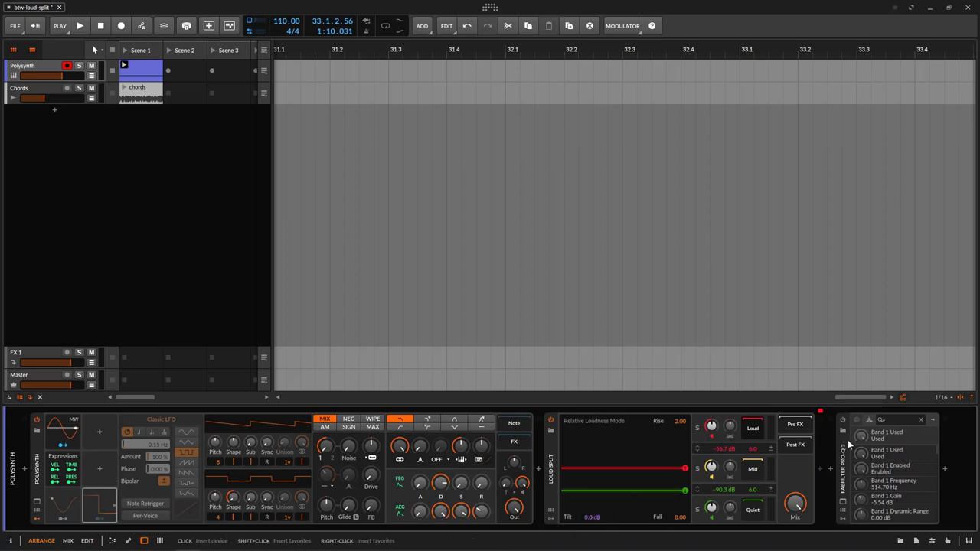
# Open the Pro-Q 3 window and drag Band 1 gain to +10.20 dB to boost the highs.
pyautogui.click(843, 502)
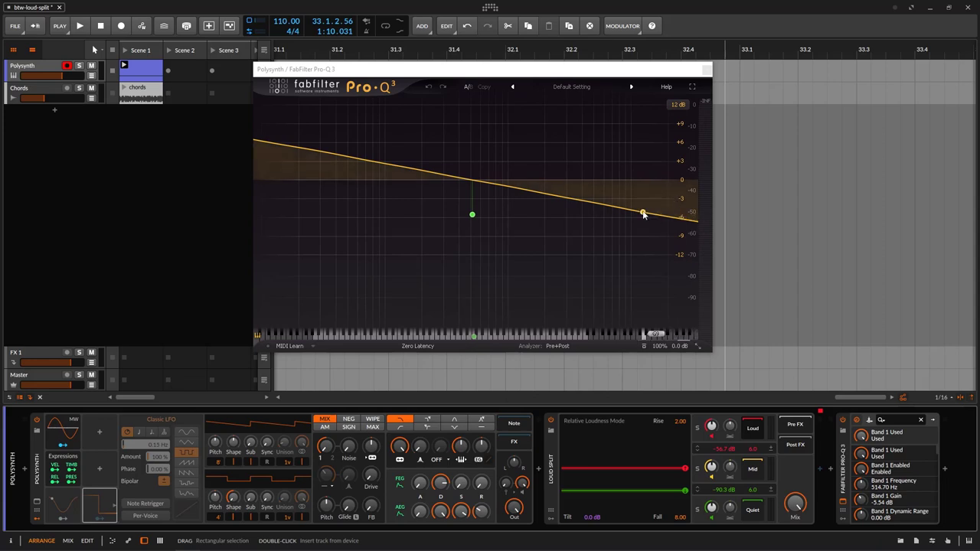
pyautogui.moveTo(471, 297)
pyautogui.mouseDown()
pyautogui.moveTo(484, 335)
pyautogui.moveTo(481, 288)
pyautogui.mouseUp()
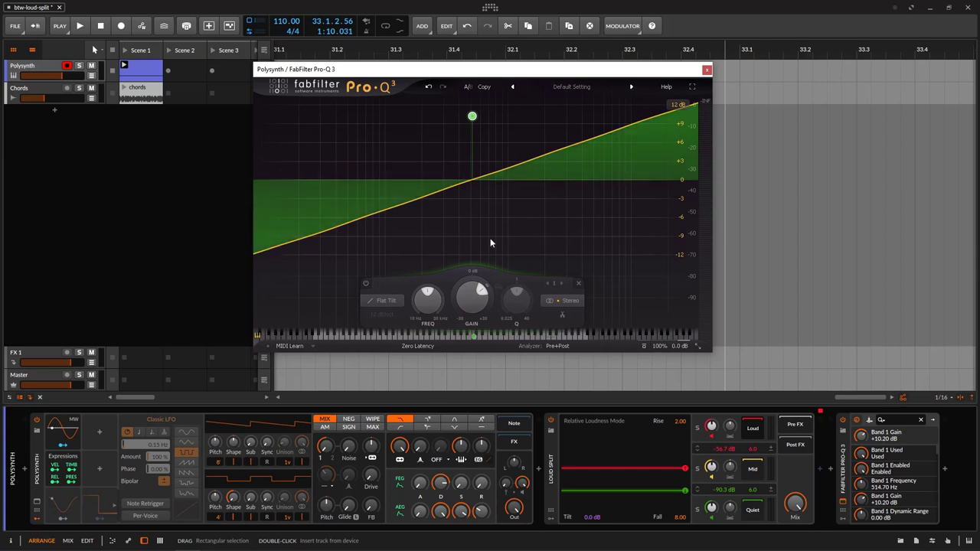
pyautogui.moveTo(468, 304); pyautogui.dragTo(470, 357)
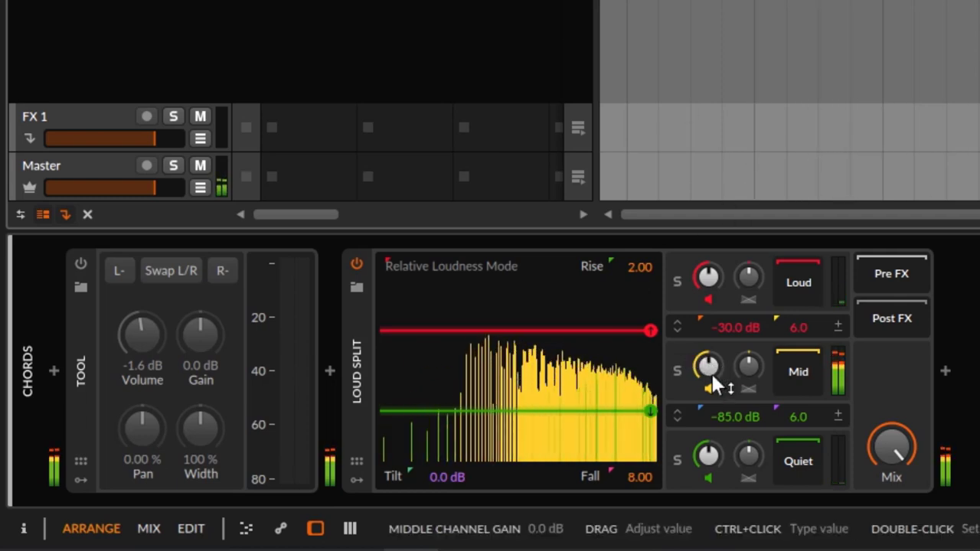
# Lower the Loud threshold to -46.8 dB, the Quiet threshold to -94.9 dB, and Tilt to -6.0 dB.
pyautogui.click(649, 332)
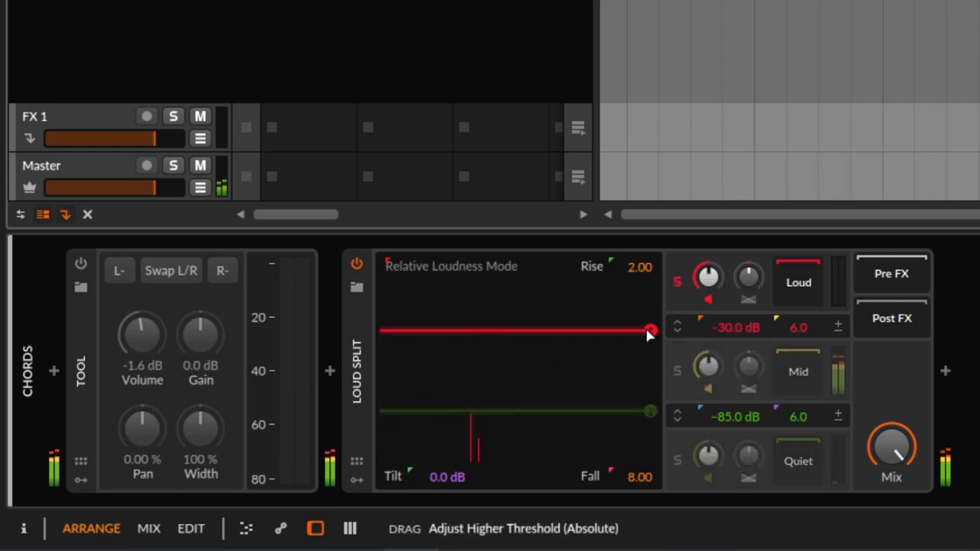
pyautogui.moveTo(657, 333); pyautogui.dragTo(650, 355)
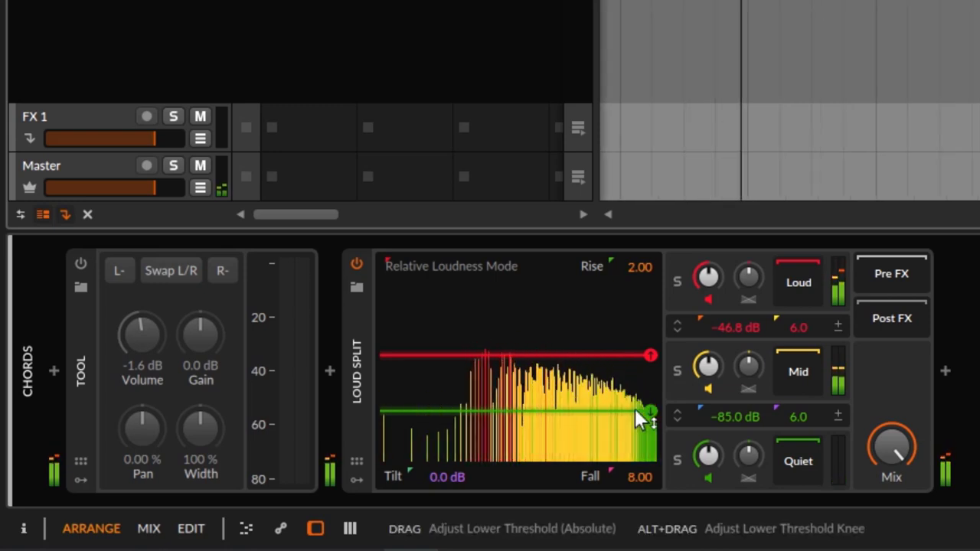
pyautogui.moveTo(655, 411); pyautogui.dragTo(657, 415)
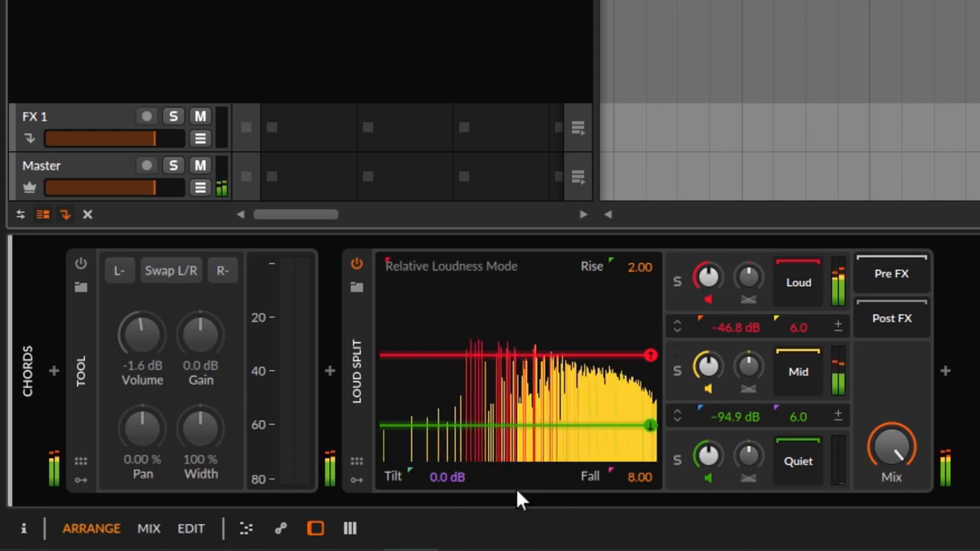
pyautogui.moveTo(444, 477); pyautogui.dragTo(444, 542)
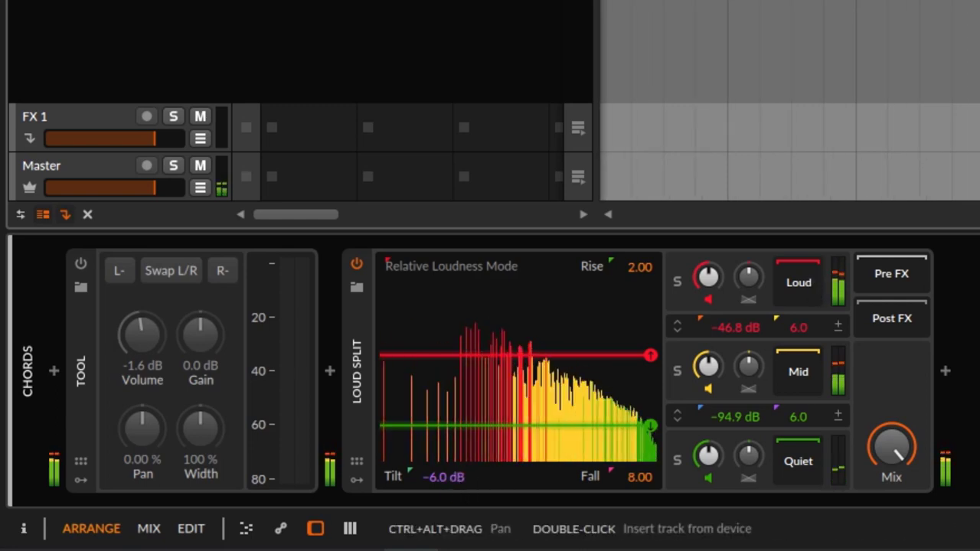
# Solo the Loud band and sweep Tilt between -6.0 and +6.0 dB, then unsolo.
pyautogui.moveTo(443, 476); pyautogui.dragTo(443, 294)
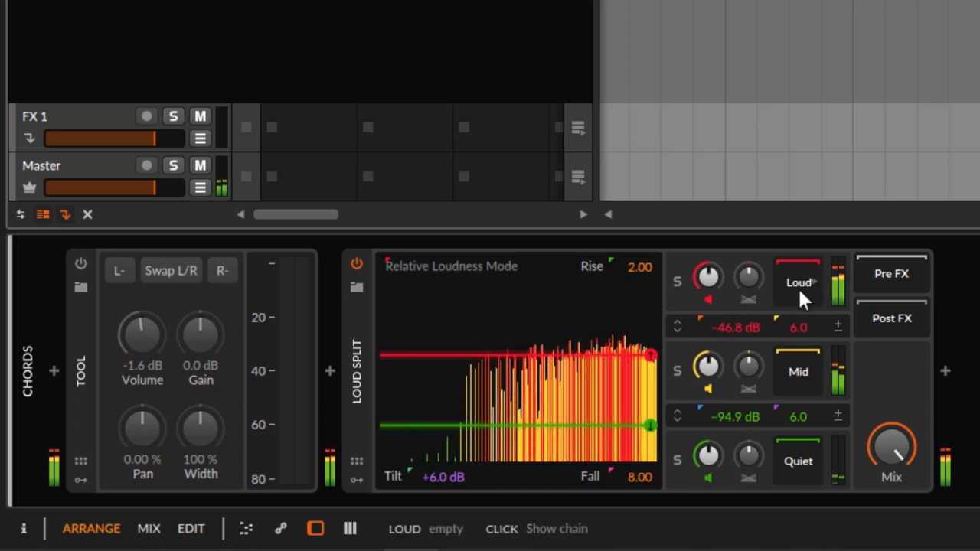
pyautogui.click(675, 278)
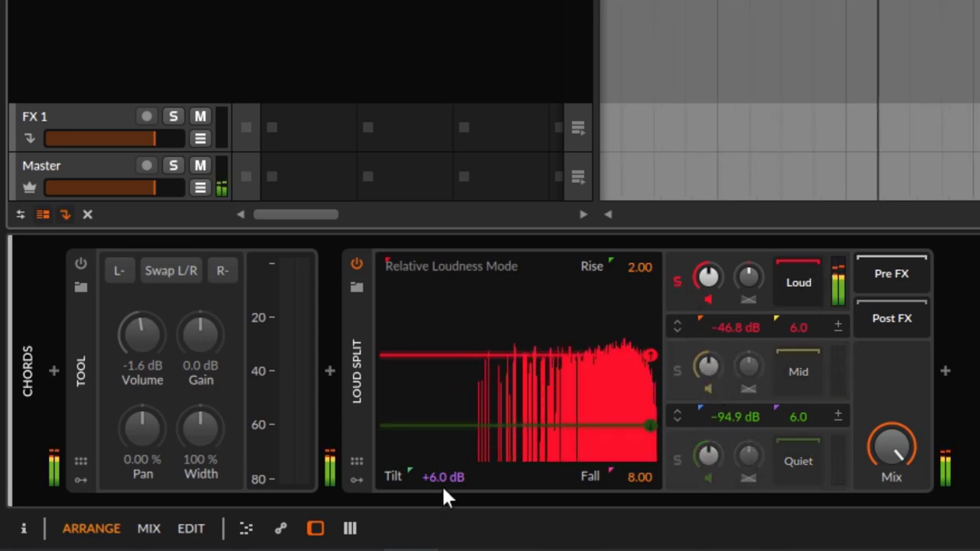
pyautogui.moveTo(442, 480); pyautogui.dragTo(442, 522)
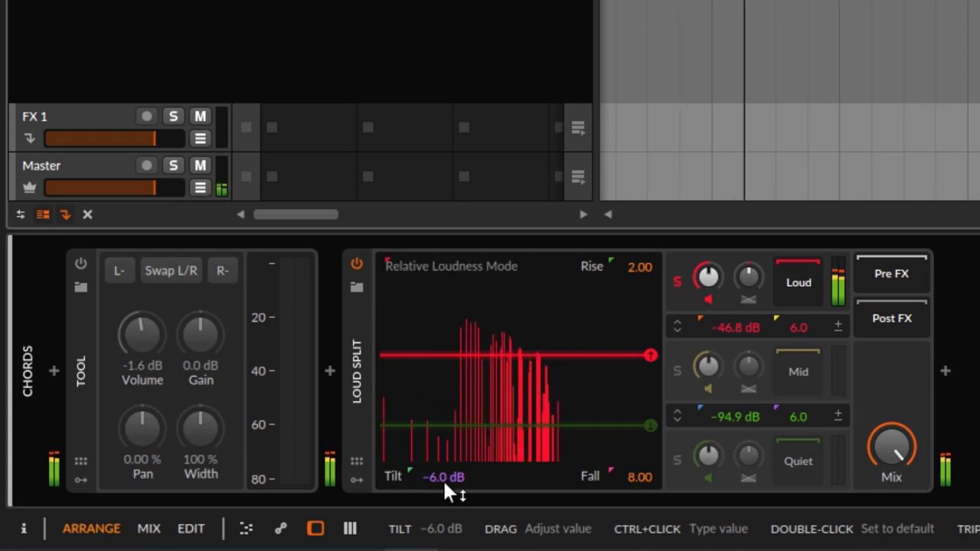
pyautogui.moveTo(442, 476); pyautogui.dragTo(443, 435)
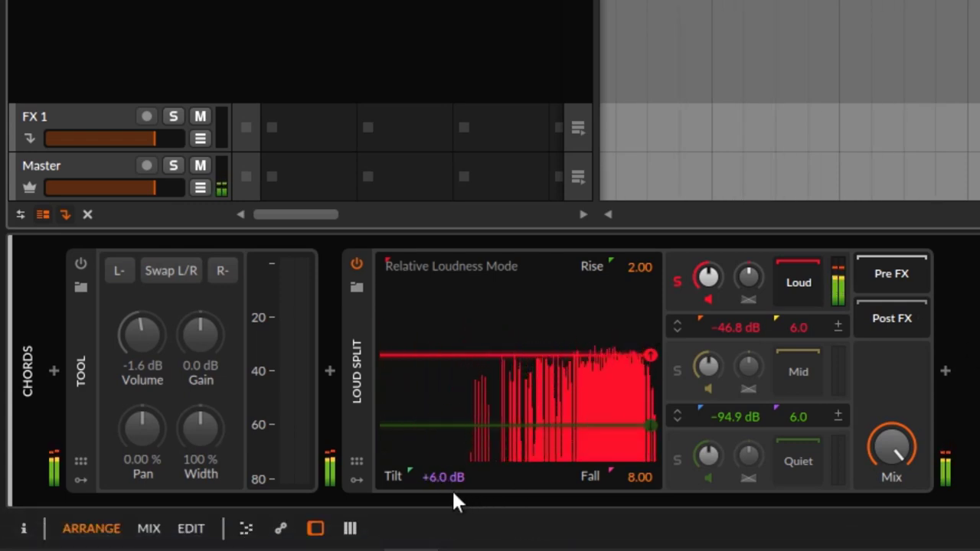
pyautogui.moveTo(441, 475); pyautogui.dragTo(441, 498)
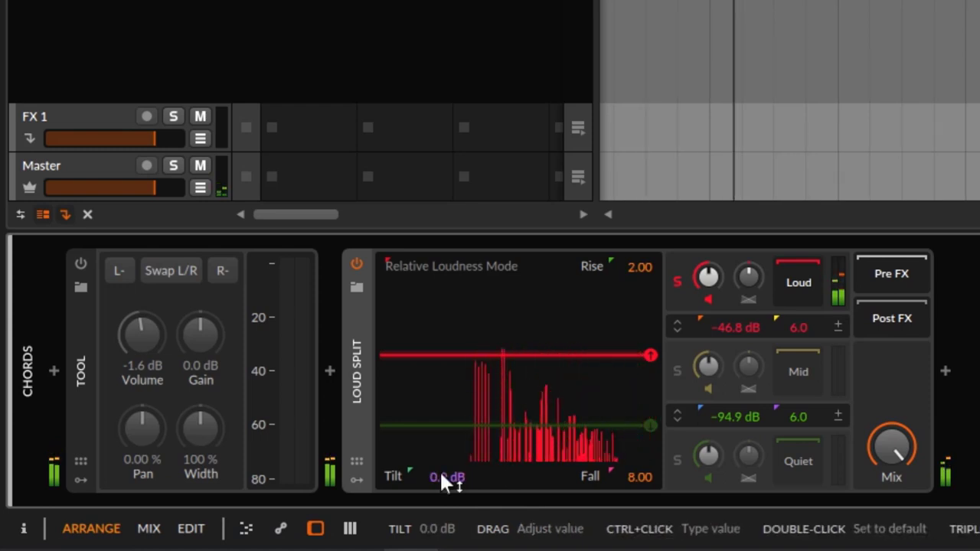
pyautogui.click(677, 282)
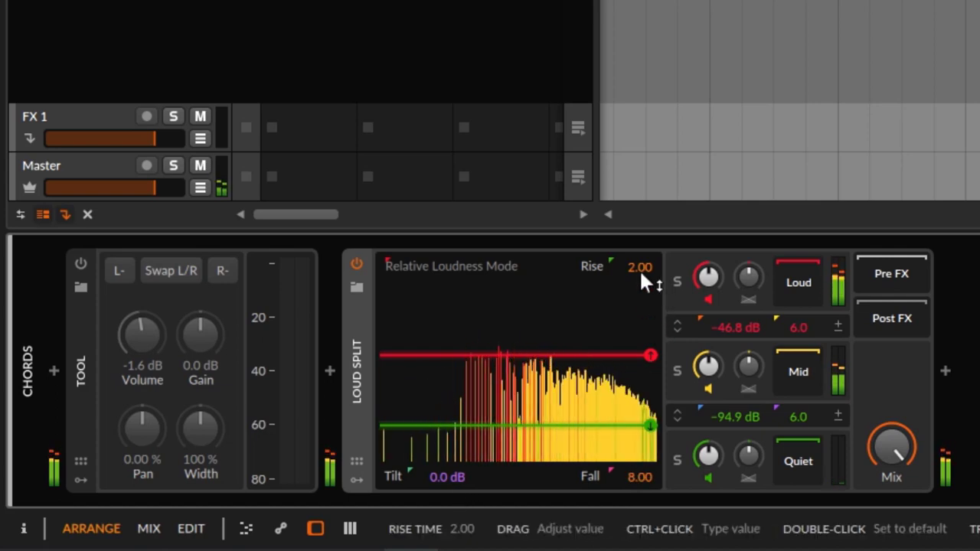
# Set Rise to 37.68, audition Tilt again, reset Tilt to 0.0 dB, and stop playback.
pyautogui.moveTo(640, 269); pyautogui.dragTo(640, 191)
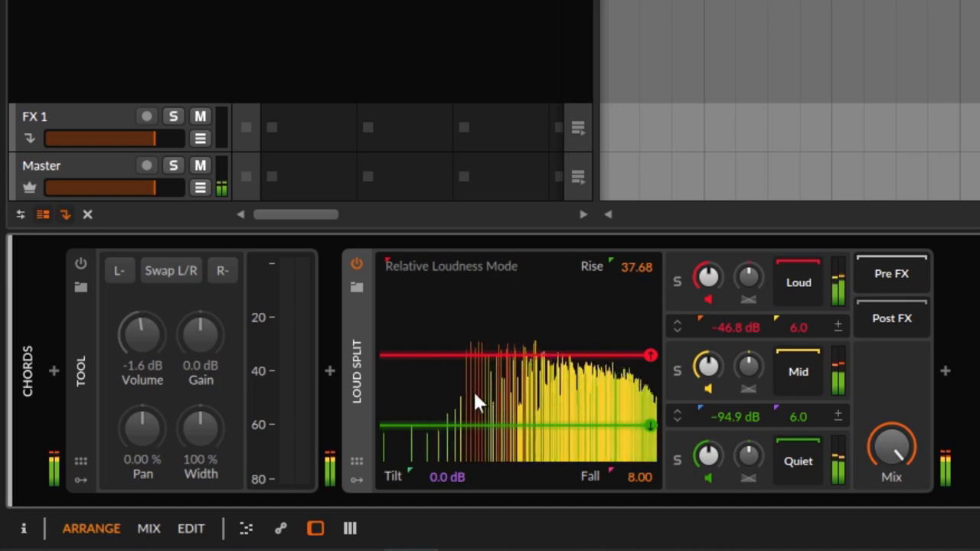
pyautogui.moveTo(447, 478); pyautogui.dragTo(447, 451)
pyautogui.click(678, 282)
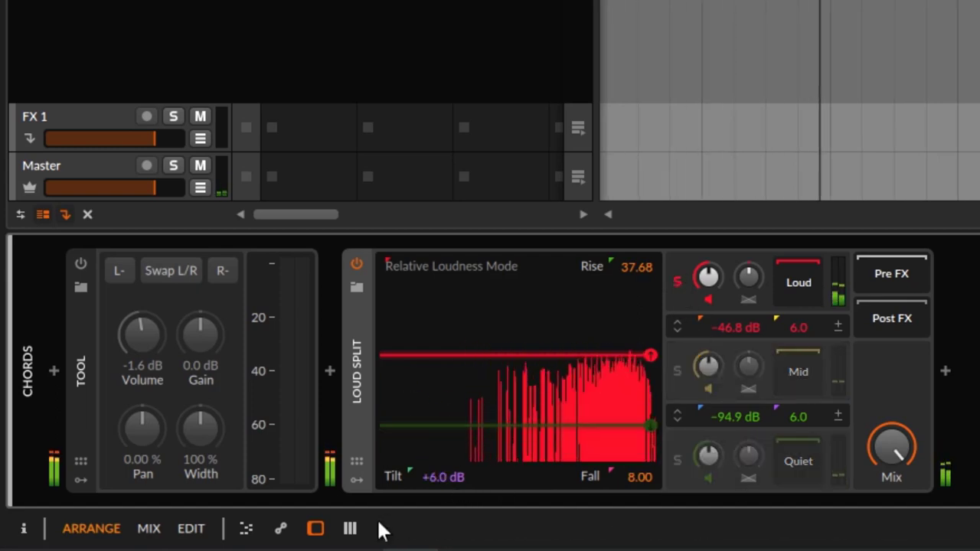
pyautogui.moveTo(443, 488); pyautogui.dragTo(444, 517)
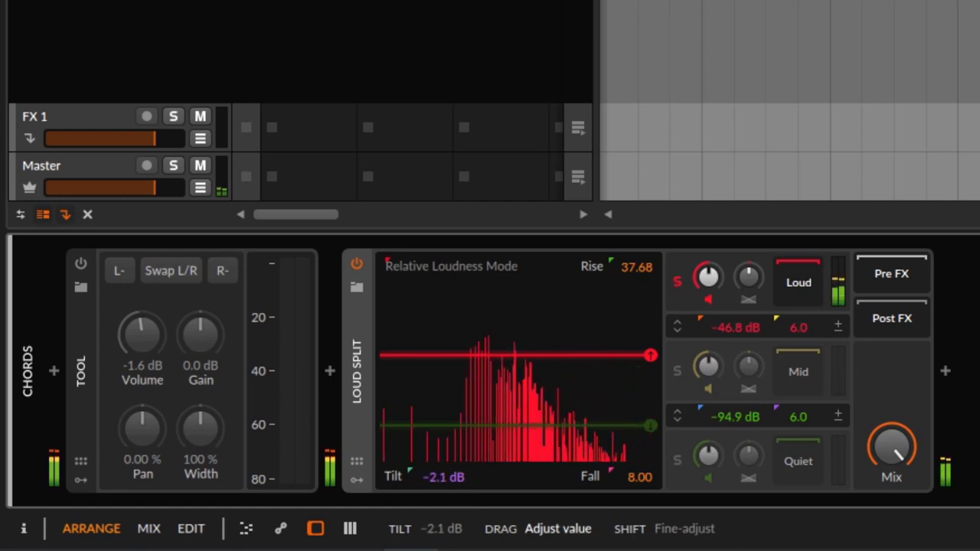
pyautogui.click(677, 281)
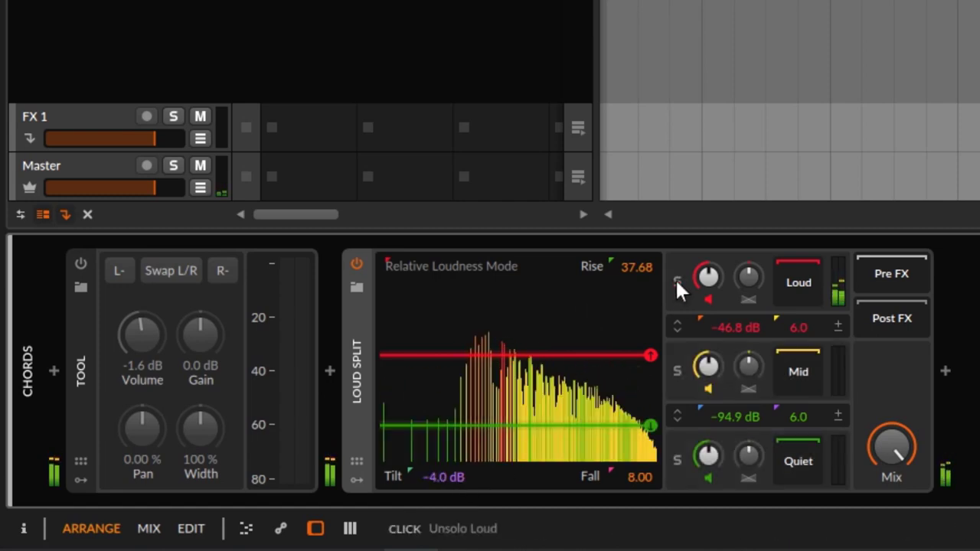
pyautogui.doubleClick(442, 479)
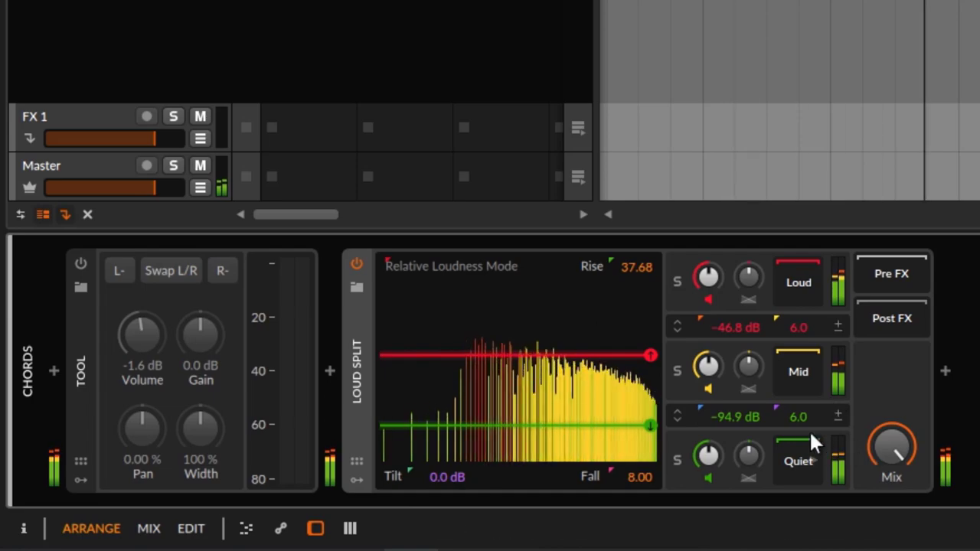
pyautogui.press('space')
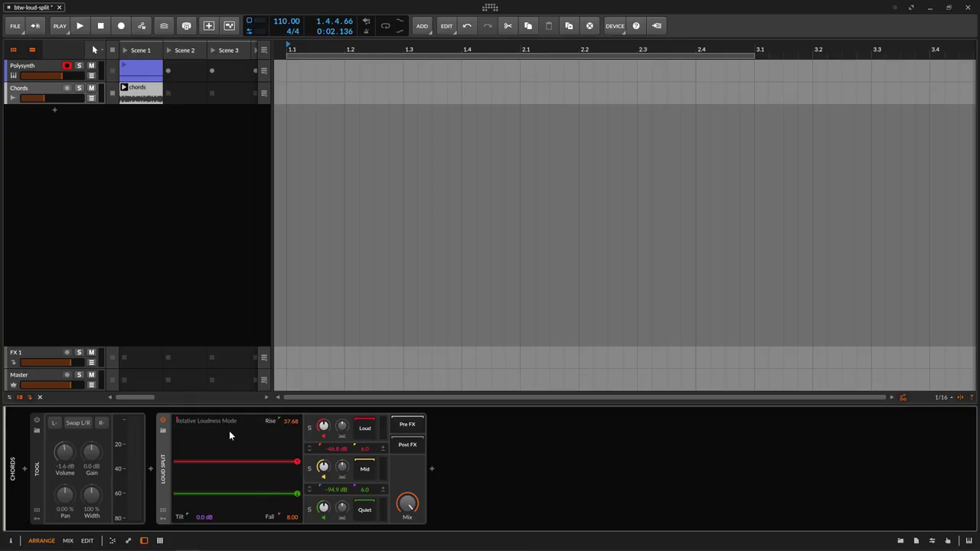
# Restart playback, solo Loud, toggle Relative Loudness Mode off and on, and open the Device Inspector.
pyautogui.press('space')
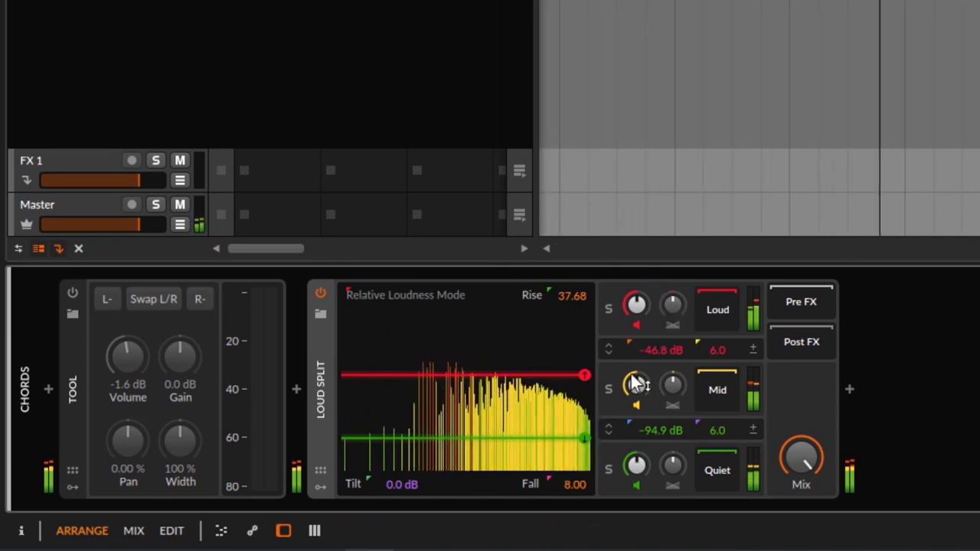
pyautogui.click(429, 296)
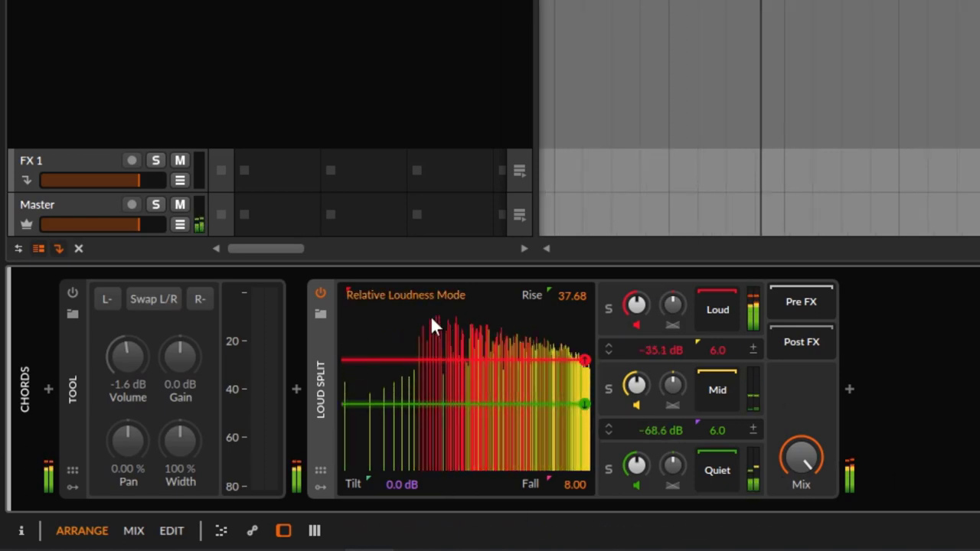
pyautogui.click(607, 309)
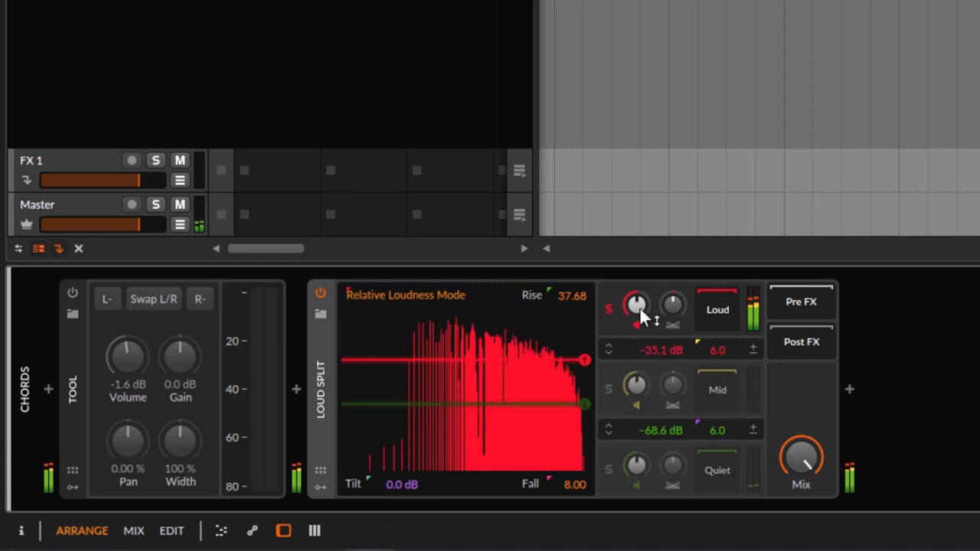
pyautogui.click(438, 295)
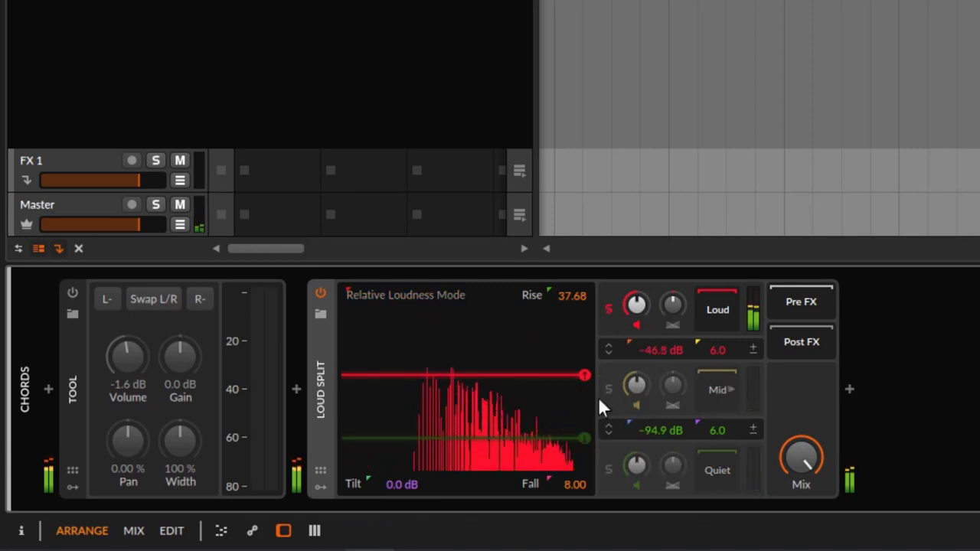
pyautogui.click(440, 295)
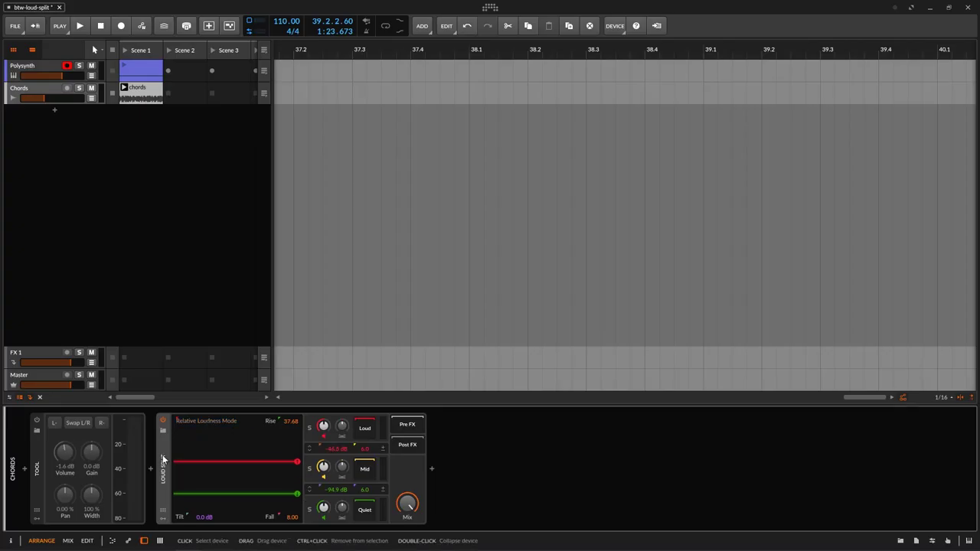
pyautogui.click(12, 541)
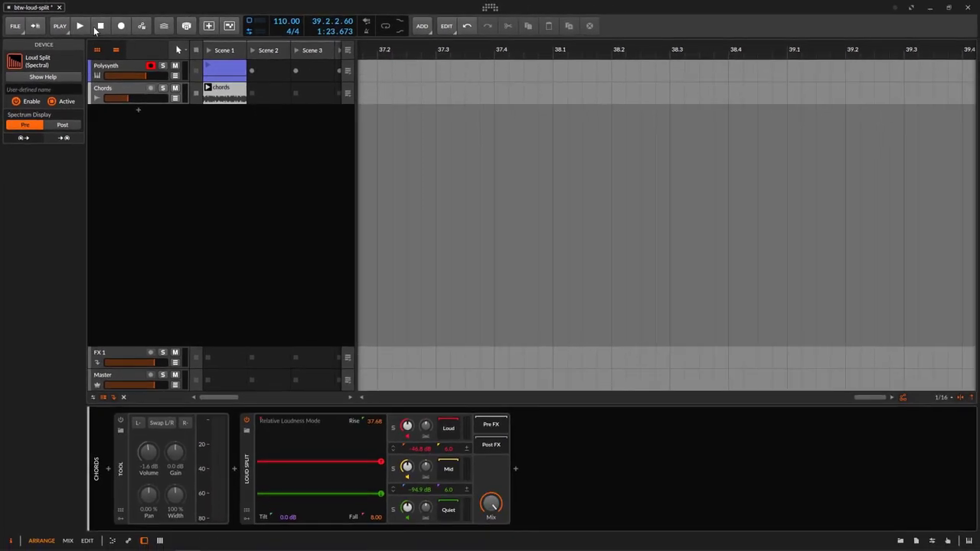
# Play the chords clip, lower the higher threshold to -56.7 dB, and try Loud band gain settings.
pyautogui.click(204, 93)
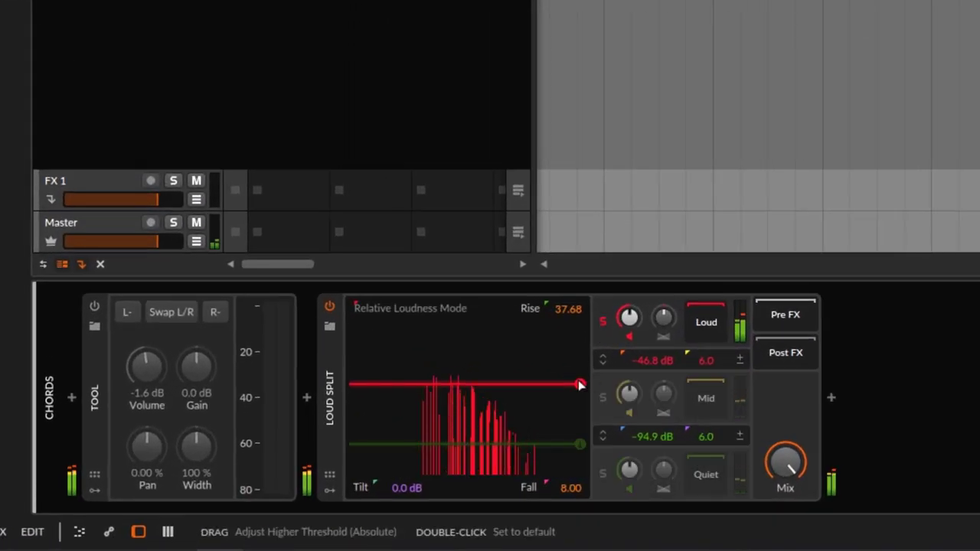
pyautogui.moveTo(398, 442); pyautogui.dragTo(399, 446)
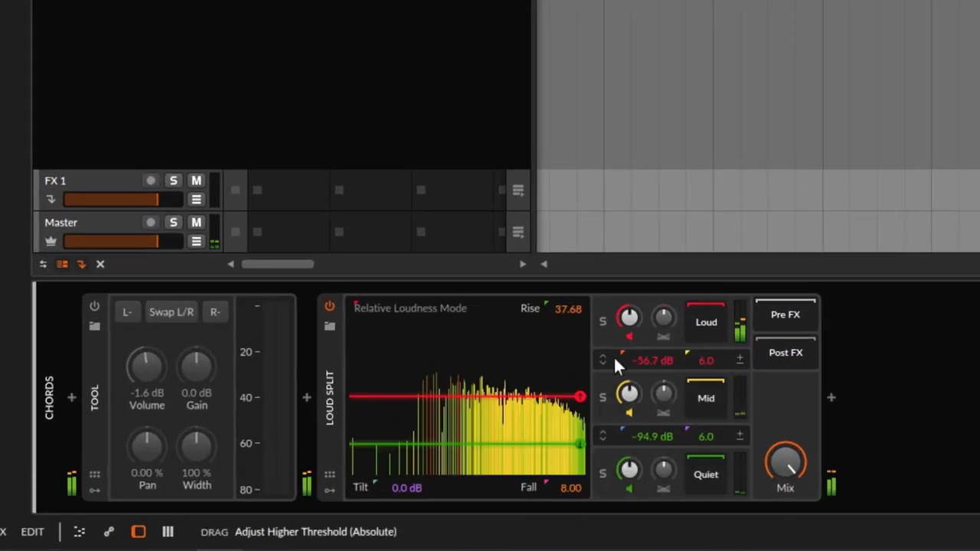
pyautogui.moveTo(628, 316); pyautogui.dragTo(628, 283)
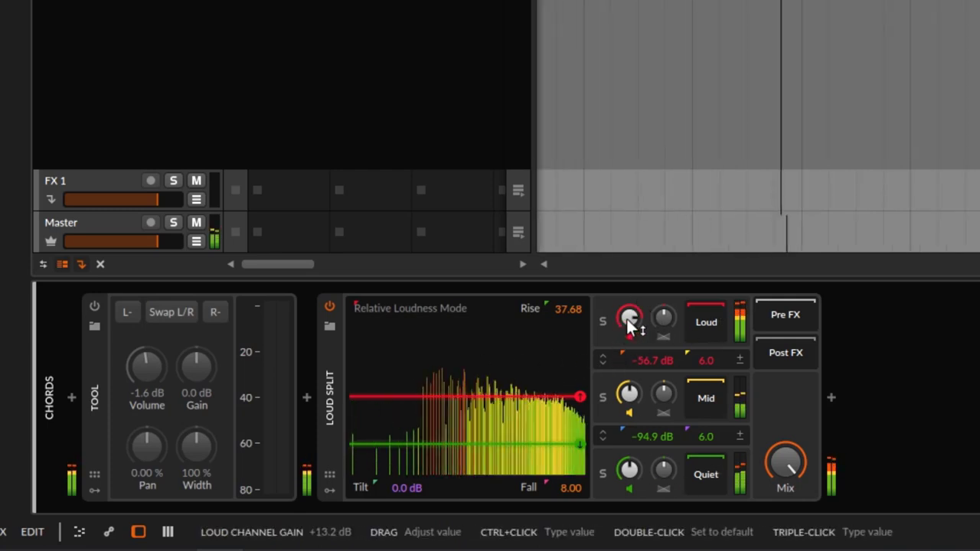
pyautogui.moveTo(628, 321); pyautogui.dragTo(631, 268)
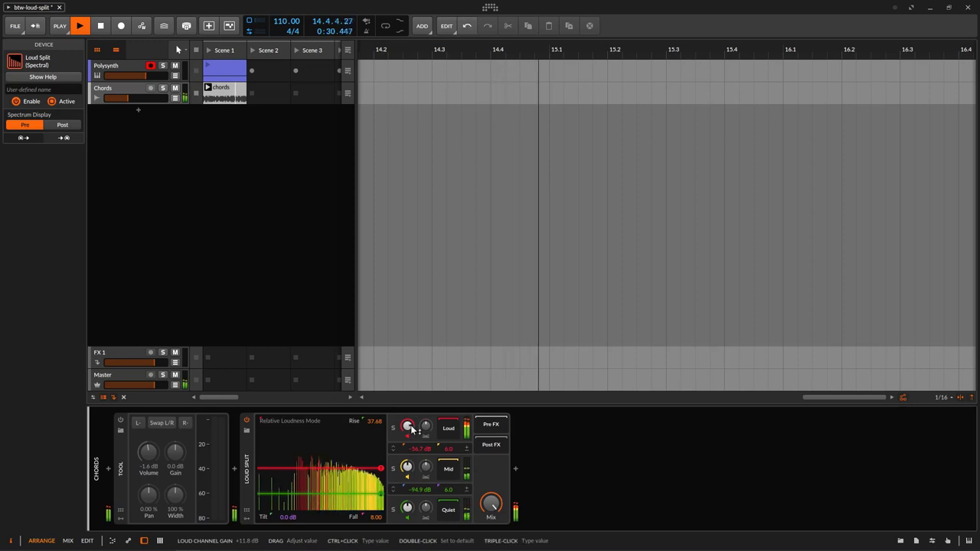
# With a Post spectrum, set Loud gain near -18.6 dB and Mid to +5.4 dB, return to Pre, and stop.
pyautogui.click(72, 127)
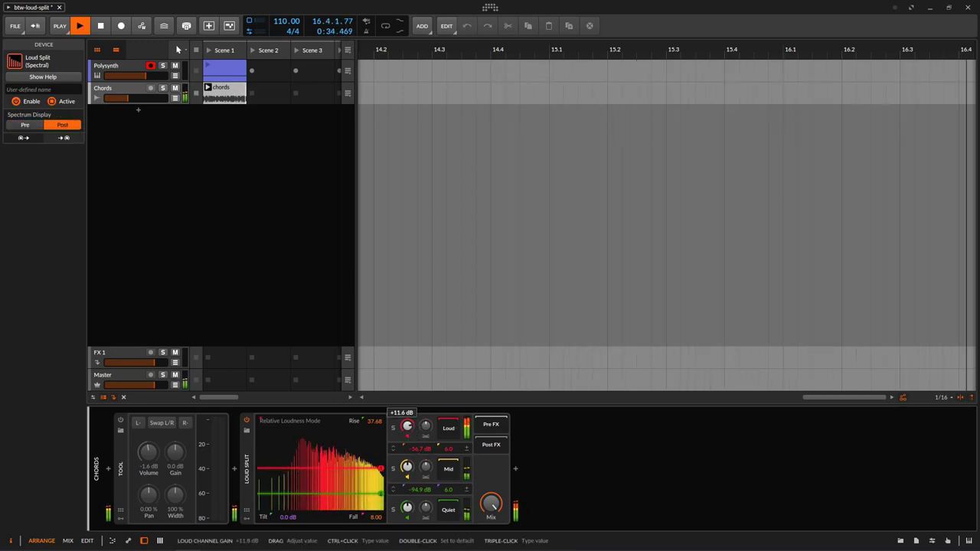
pyautogui.moveTo(406, 425); pyautogui.dragTo(407, 459)
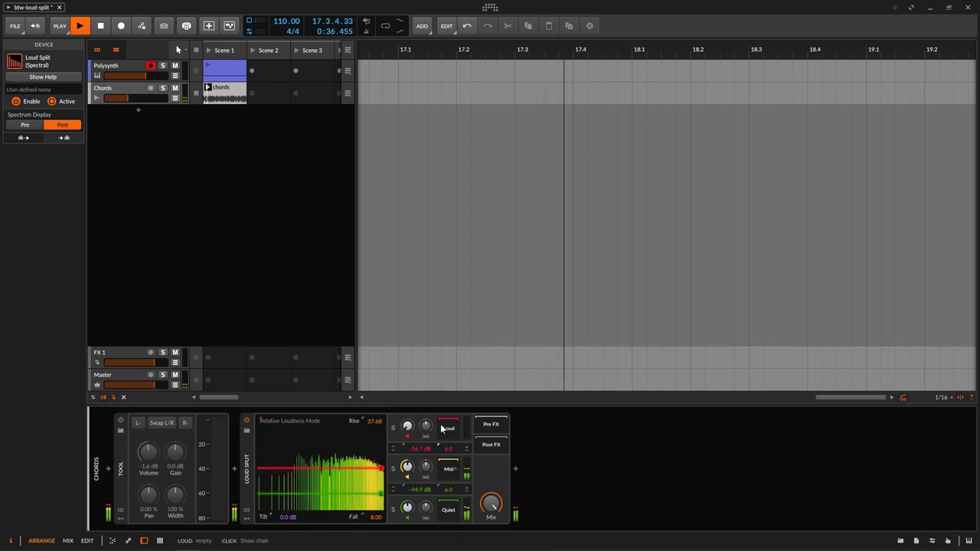
pyautogui.moveTo(408, 427); pyautogui.dragTo(408, 417)
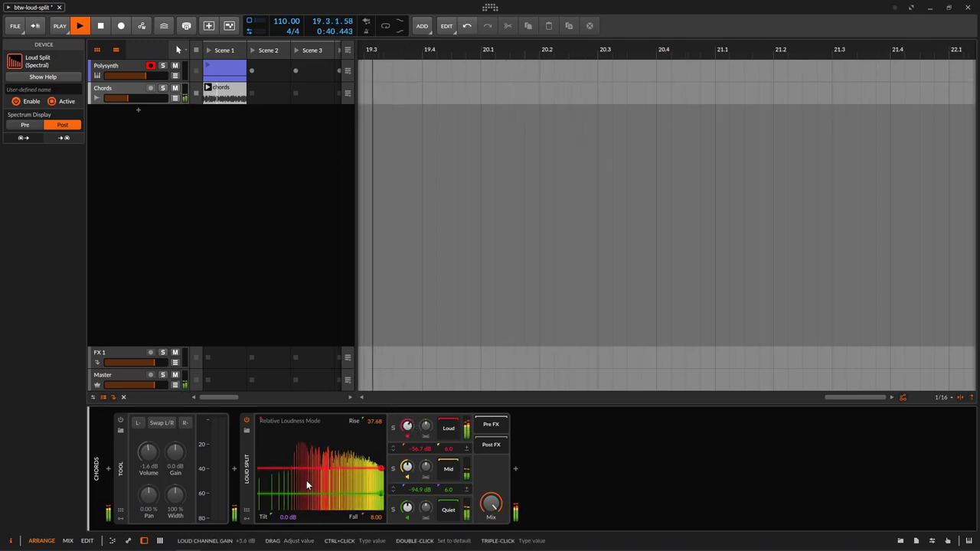
pyautogui.moveTo(407, 467); pyautogui.dragTo(407, 464)
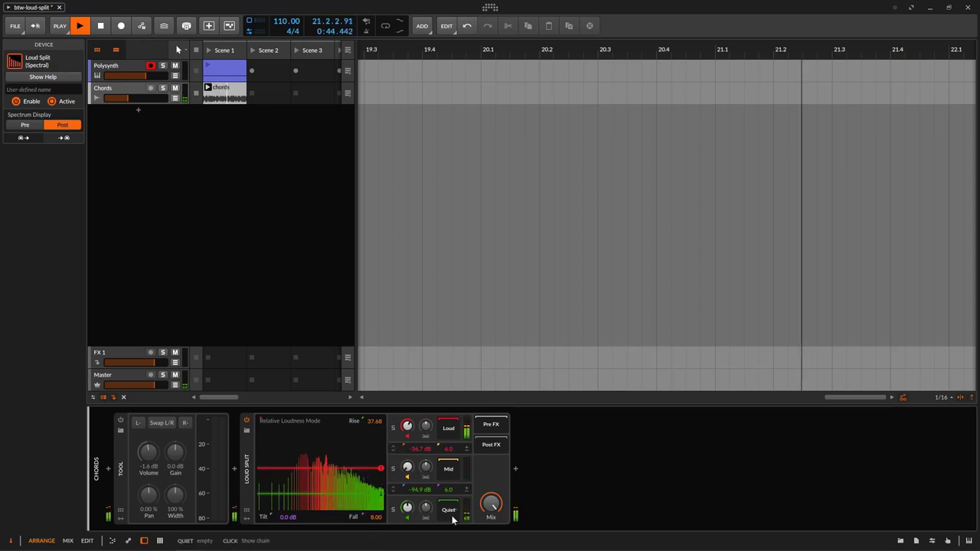
pyautogui.moveTo(407, 463); pyautogui.dragTo(407, 425)
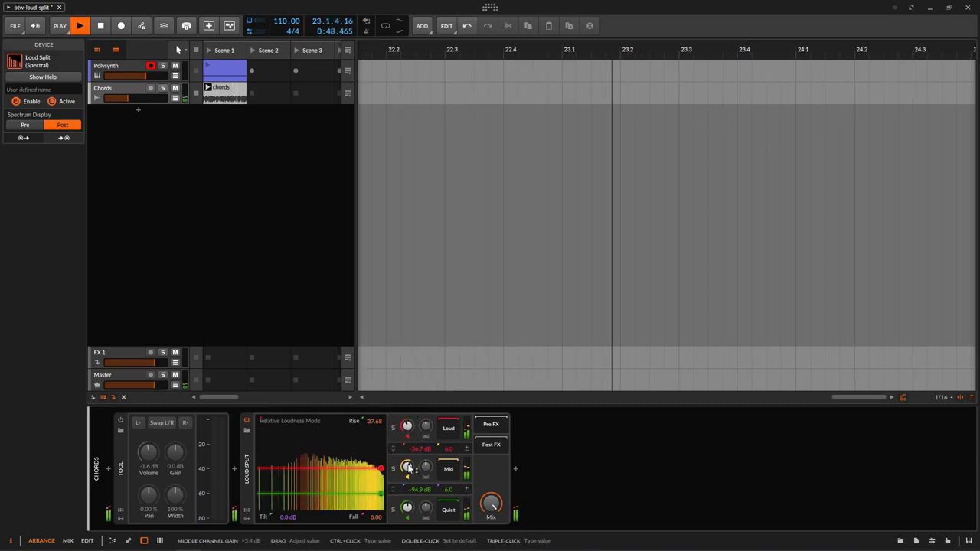
pyautogui.click(24, 125)
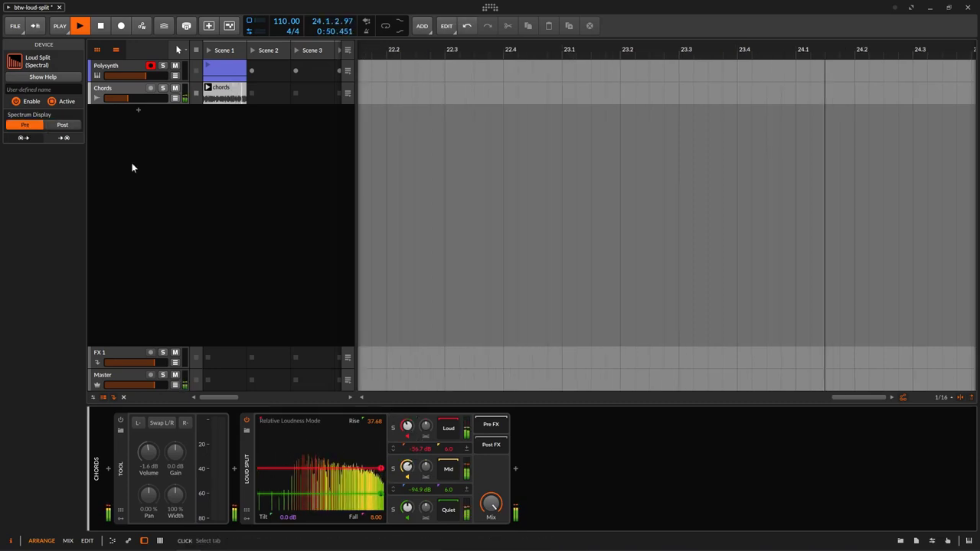
pyautogui.click(100, 26)
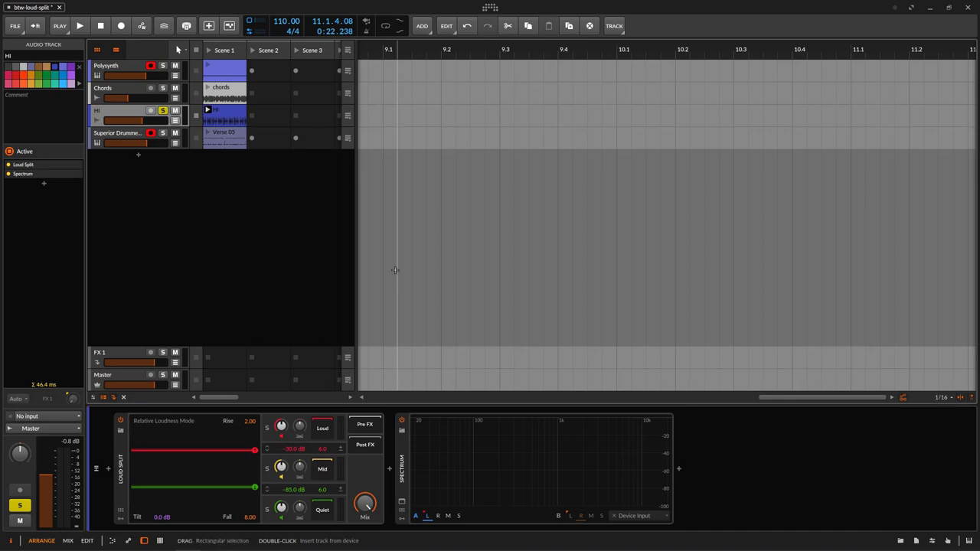
# Launch the HI clip so it plays through the Loud Split and Spectrum analyser.
pyautogui.click(206, 114)
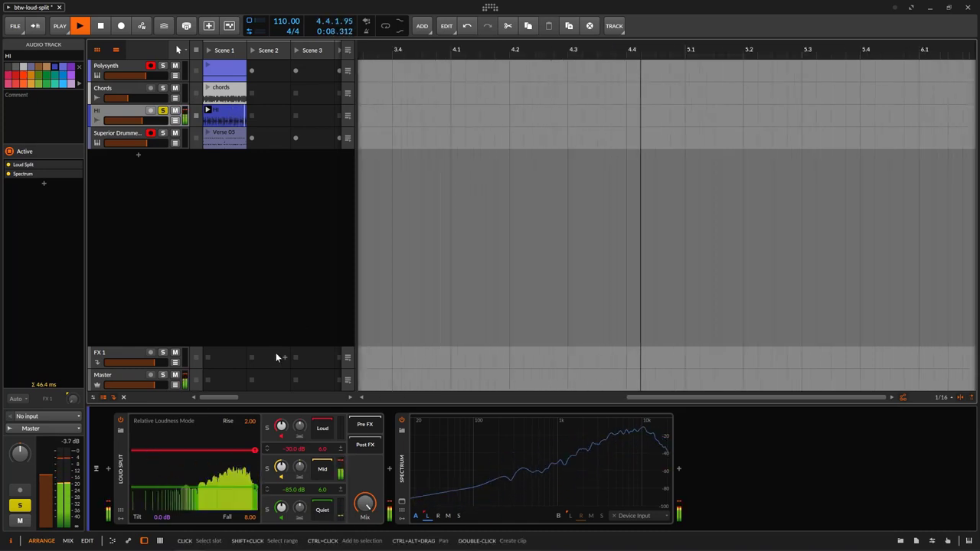
# Lower the HI Loud Split's higher threshold to -43.0 dB and tilt detection up to +4.7 dB.
pyautogui.moveTo(255, 453); pyautogui.dragTo(265, 461)
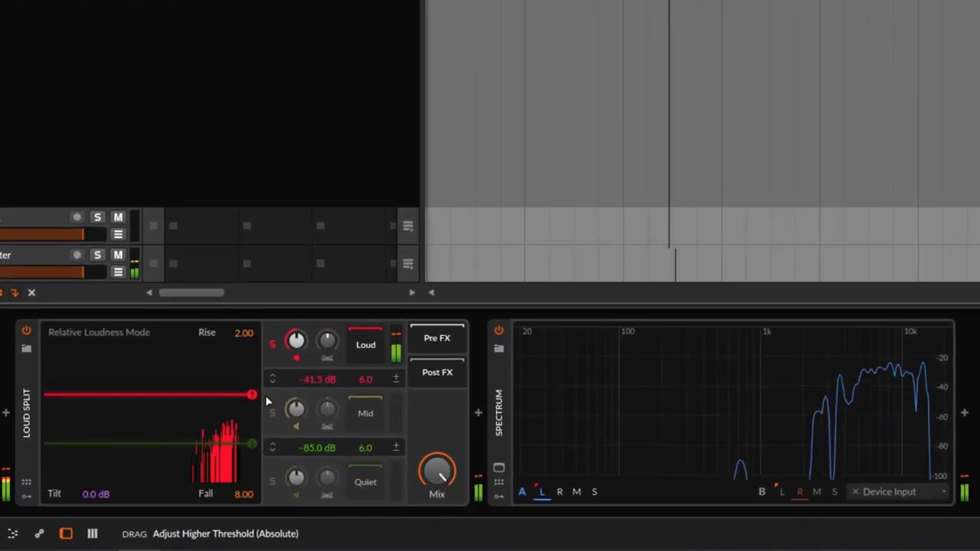
pyautogui.moveTo(267, 400); pyautogui.dragTo(262, 395)
pyautogui.moveTo(92, 494); pyautogui.dragTo(92, 455)
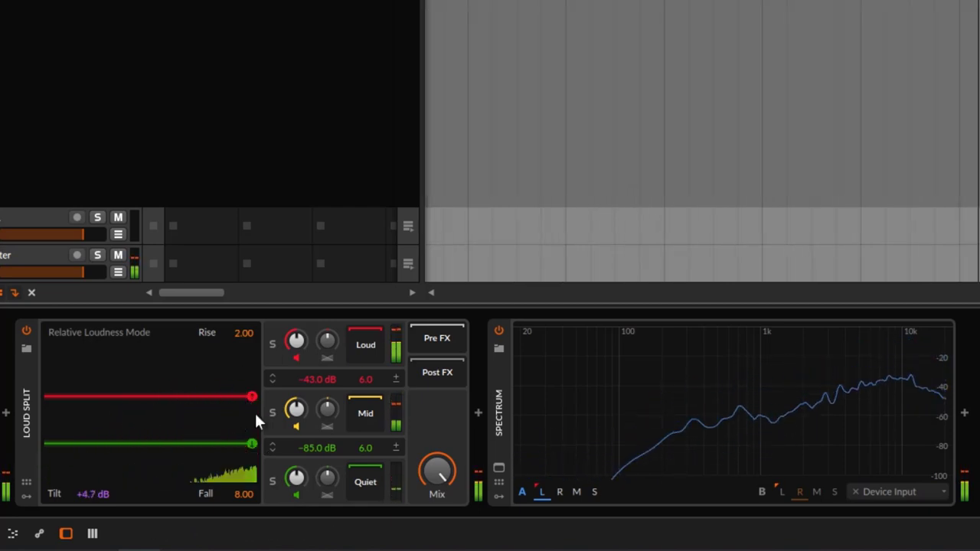
# Audition the Loud and Mid bands soloed, turn the Loud gain down, and bypass-compare Loud Split.
pyautogui.click(273, 345)
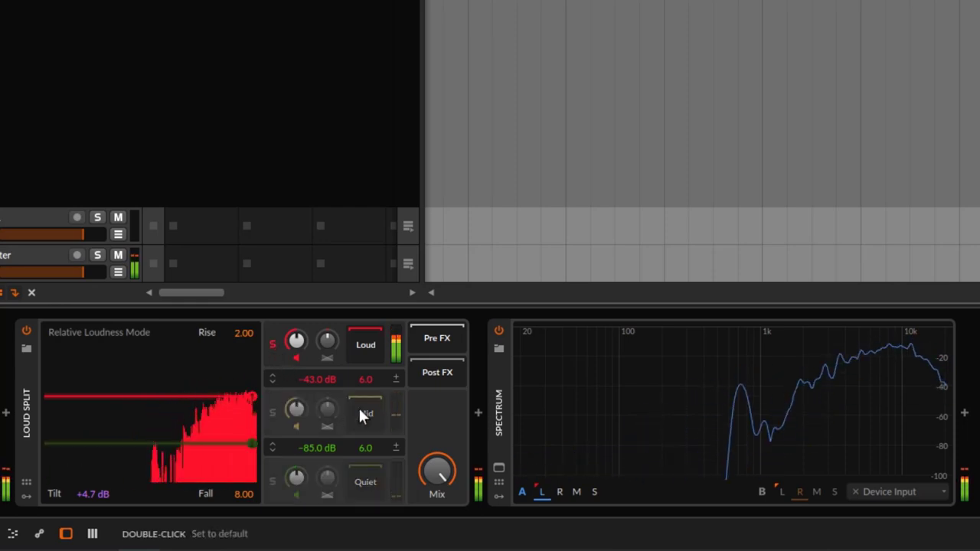
pyautogui.click(272, 407)
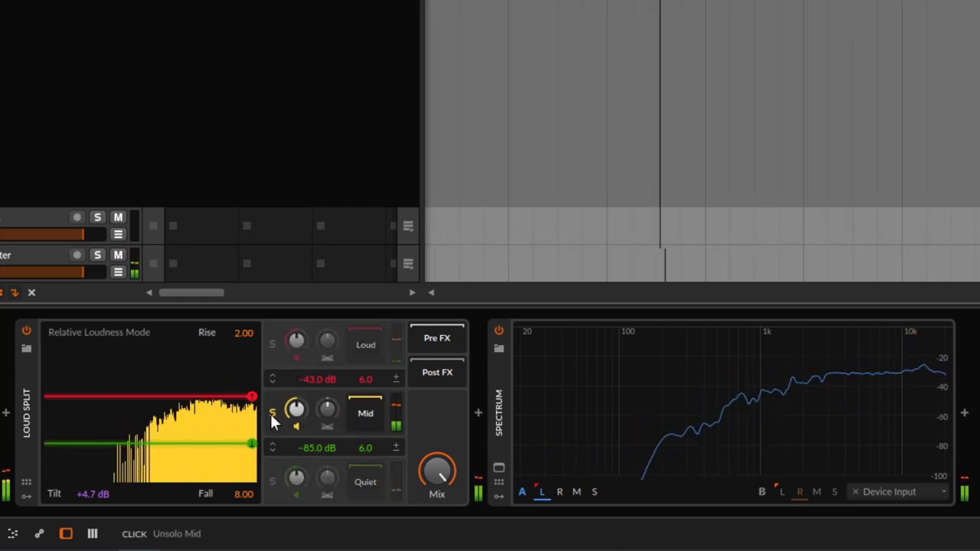
pyautogui.click(274, 409)
pyautogui.moveTo(297, 341); pyautogui.dragTo(297, 398)
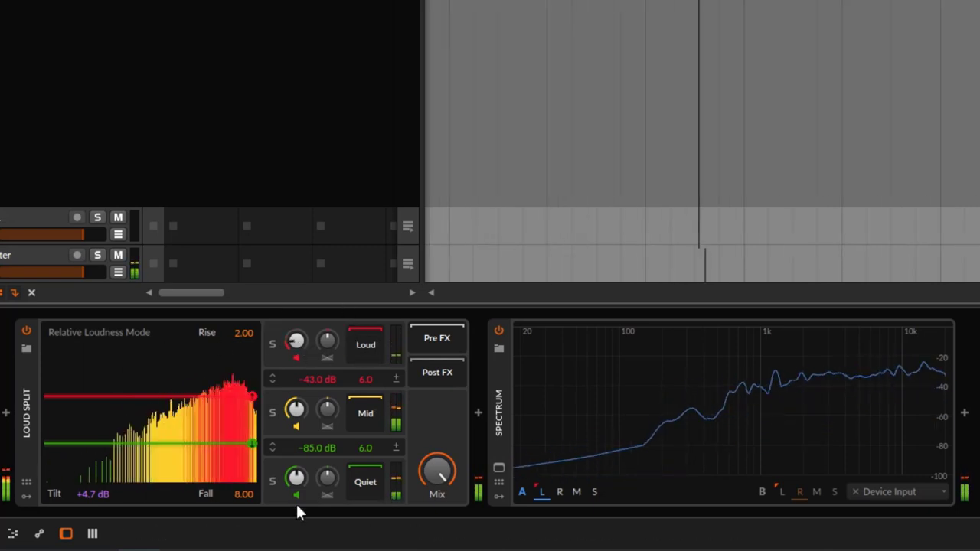
pyautogui.click(26, 333)
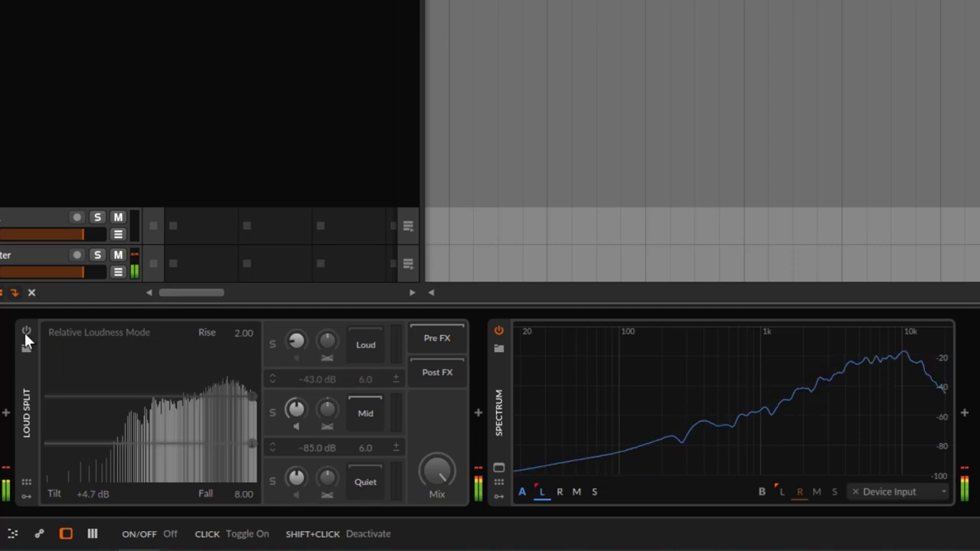
pyautogui.click(26, 333)
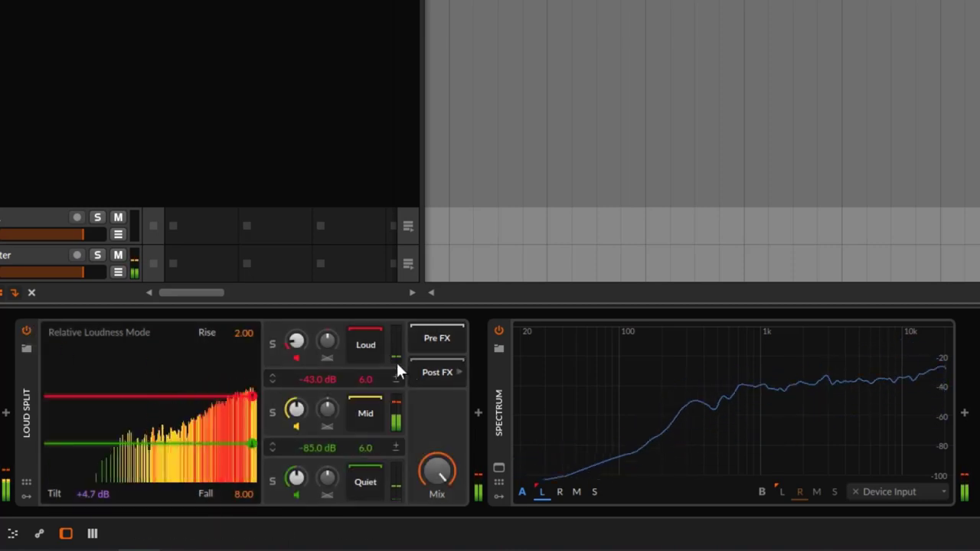
pyautogui.moveTo(296, 341); pyautogui.dragTo(300, 344)
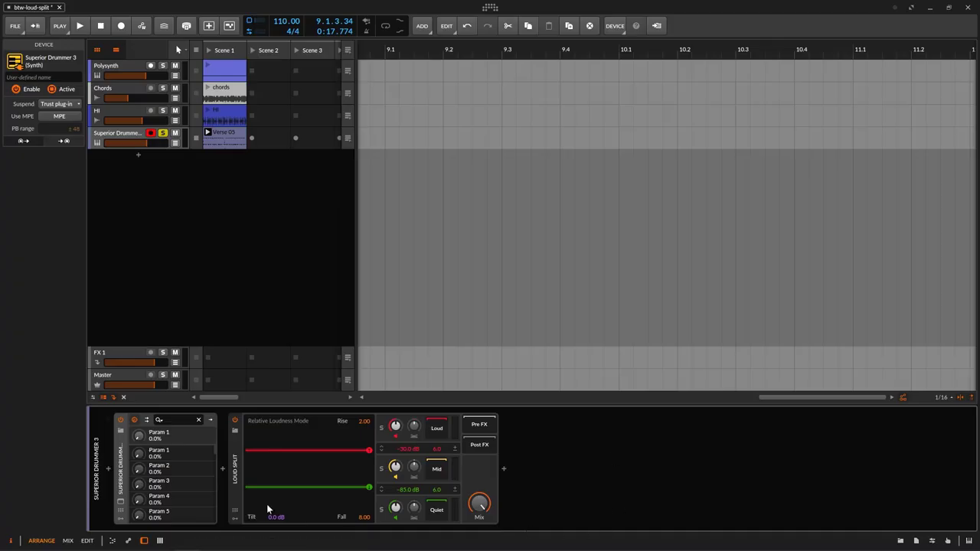
# Play Verse 05 and, with Quiet soloed, raise the lower threshold toward -76.6 dB.
pyautogui.click(207, 136)
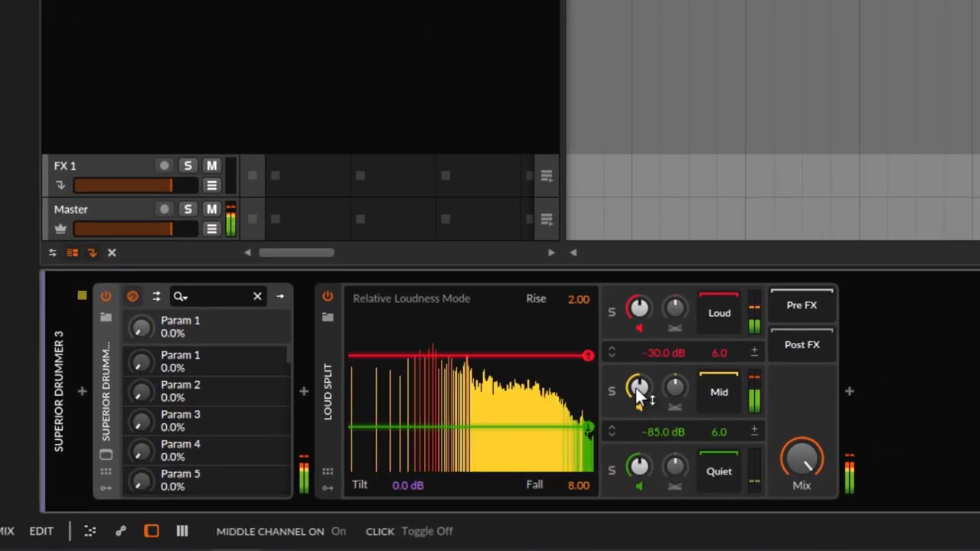
pyautogui.click(611, 471)
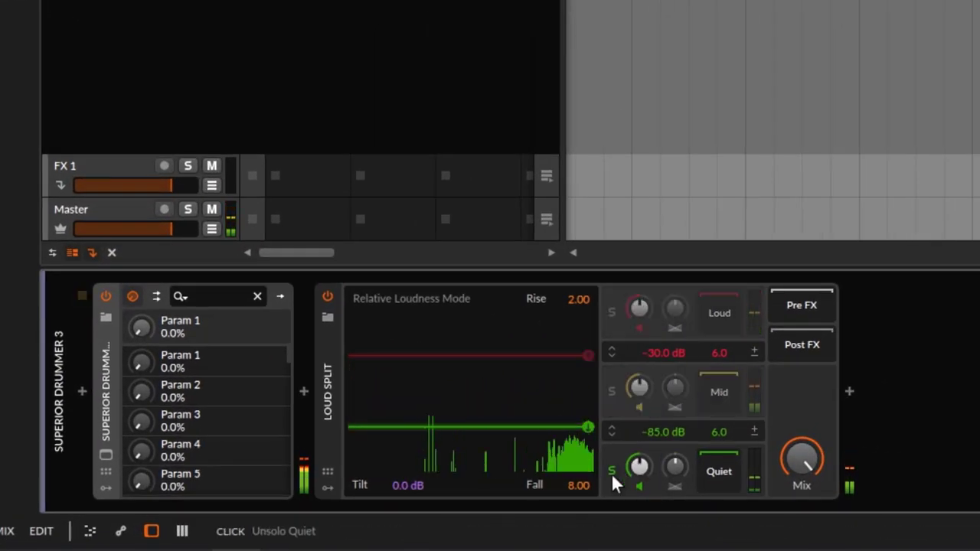
pyautogui.moveTo(609, 432); pyautogui.dragTo(612, 423)
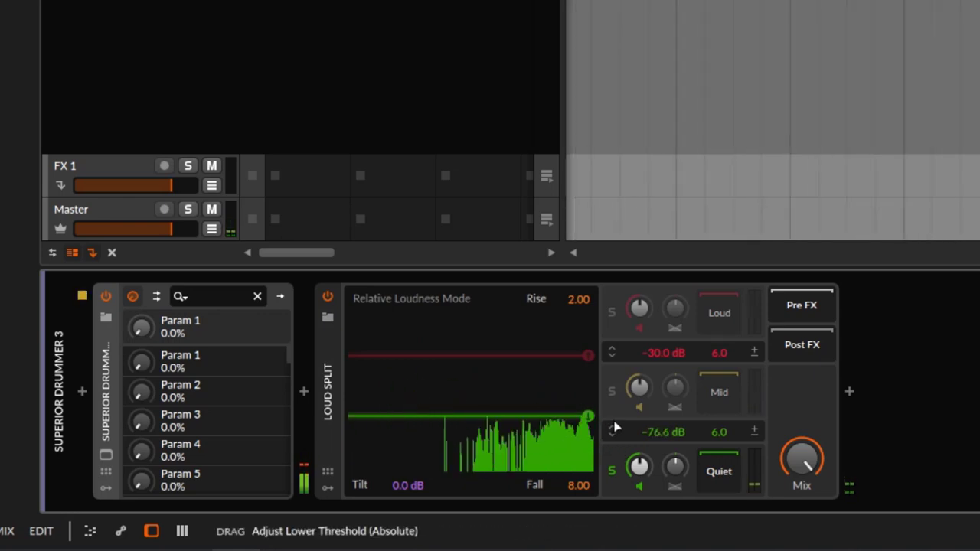
pyautogui.click(611, 471)
# Boost Quiet gain to +10 dB, lower Loud gain to -8.9 dB, bypass-compare, and nudge Mid gain up.
pyautogui.moveTo(639, 466); pyautogui.dragTo(640, 426)
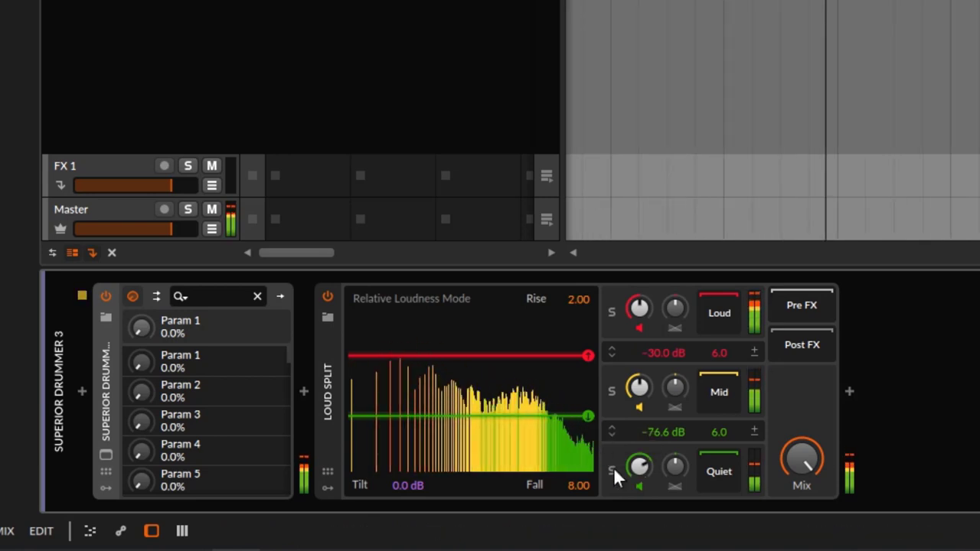
pyautogui.moveTo(639, 466); pyautogui.dragTo(639, 462)
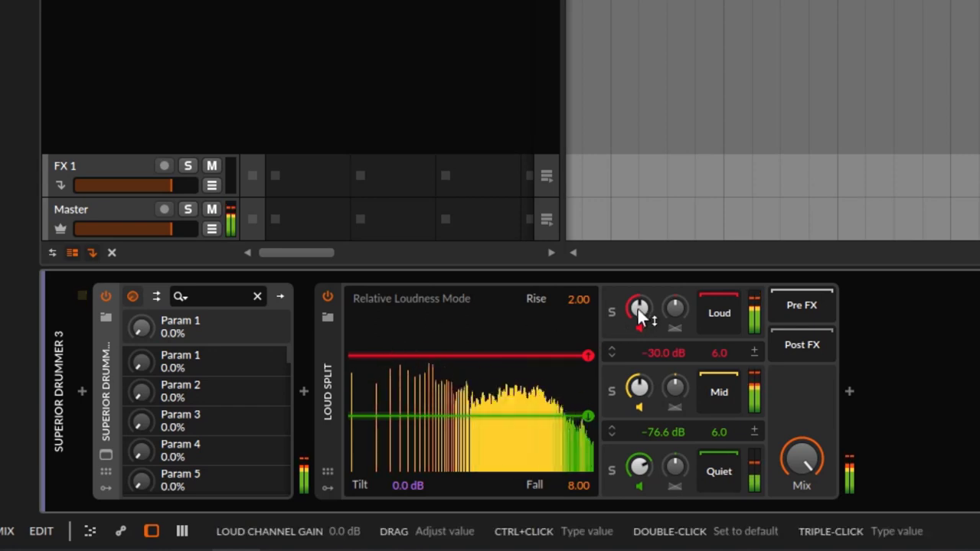
pyautogui.moveTo(638, 310); pyautogui.dragTo(638, 330)
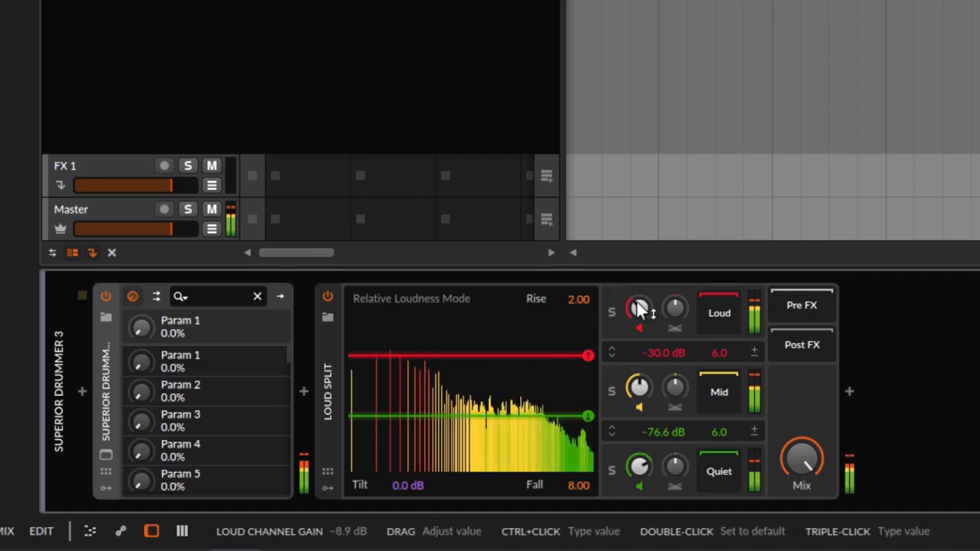
pyautogui.click(329, 293)
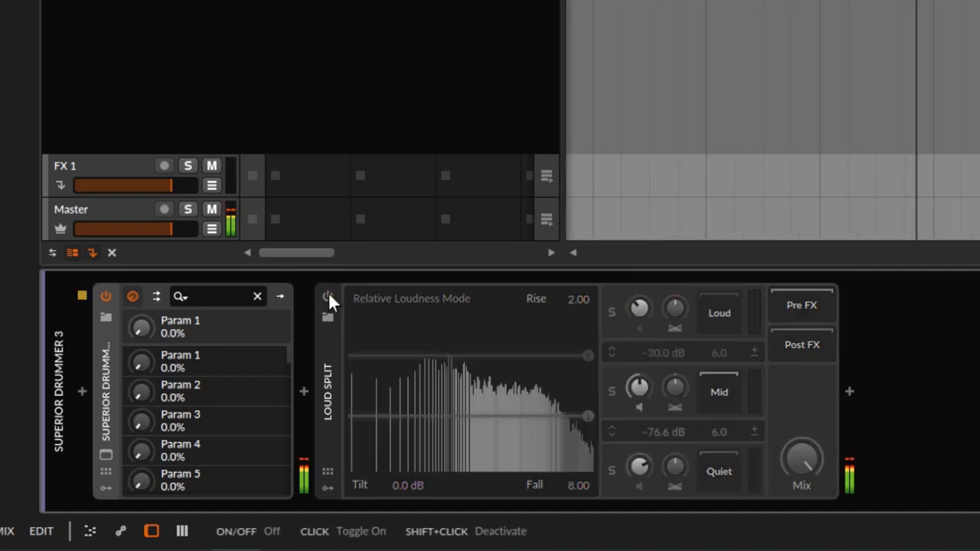
pyautogui.click(328, 295)
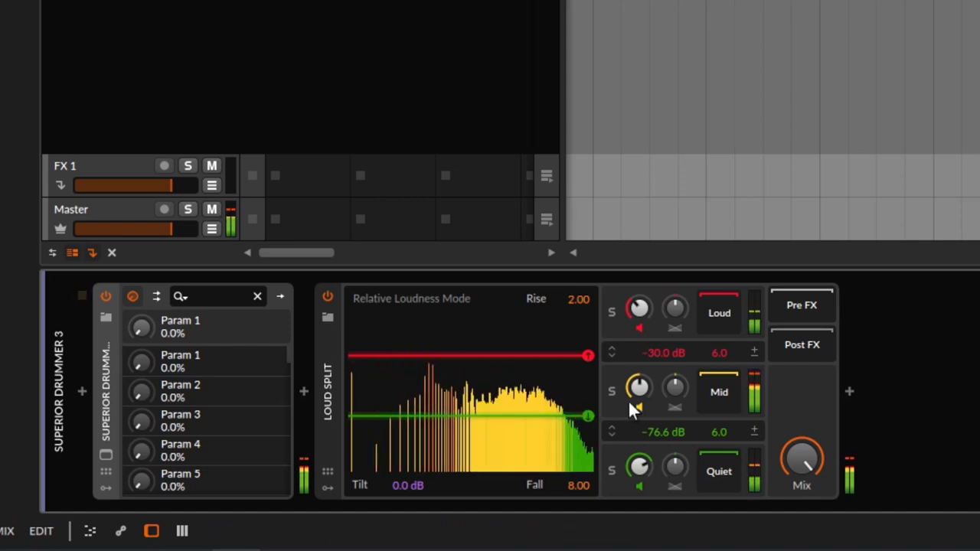
pyautogui.moveTo(629, 398); pyautogui.dragTo(607, 405)
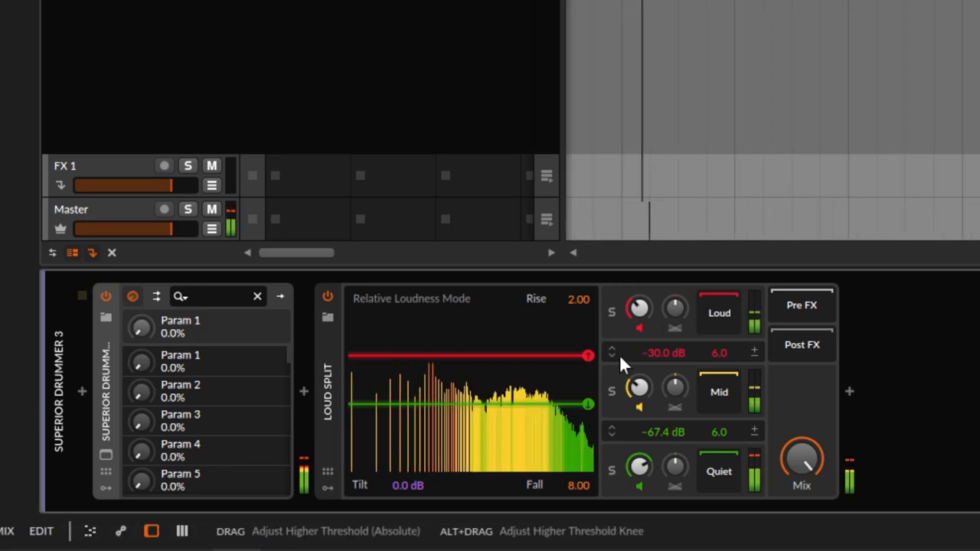
# Set the knees to 11.4 and 9.0 dB, Rise to 6.10 and Fall to 2.70.
pyautogui.moveTo(718, 354); pyautogui.dragTo(718, 329)
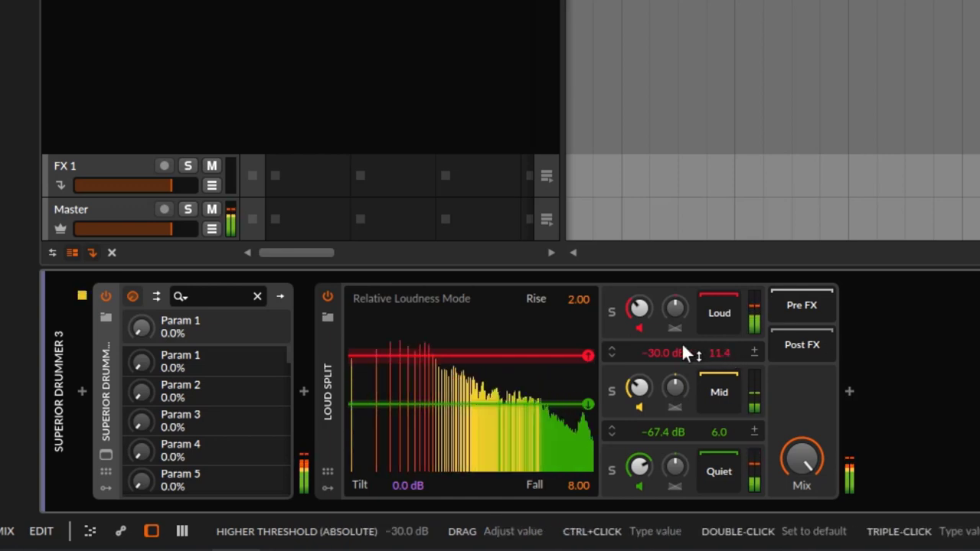
pyautogui.moveTo(722, 428); pyautogui.dragTo(722, 415)
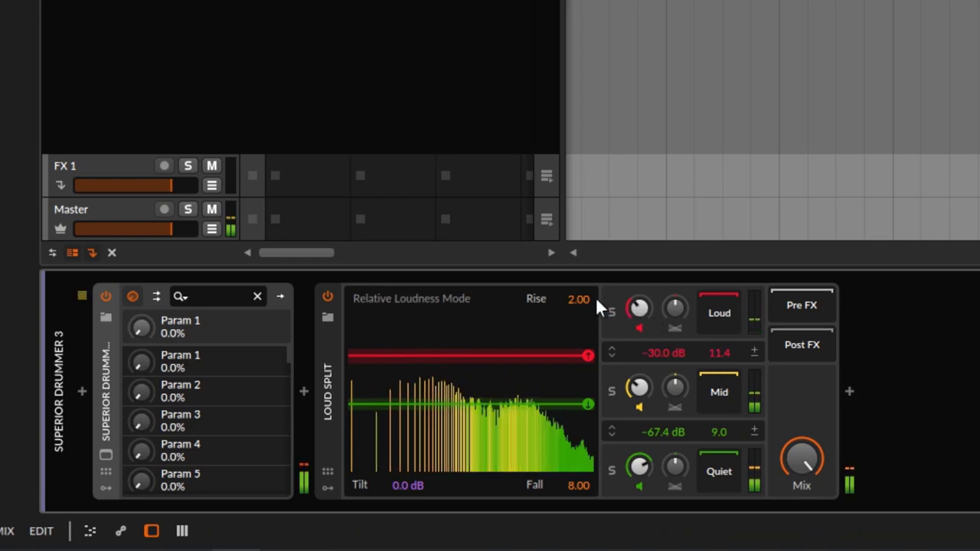
pyautogui.moveTo(578, 299); pyautogui.dragTo(578, 320)
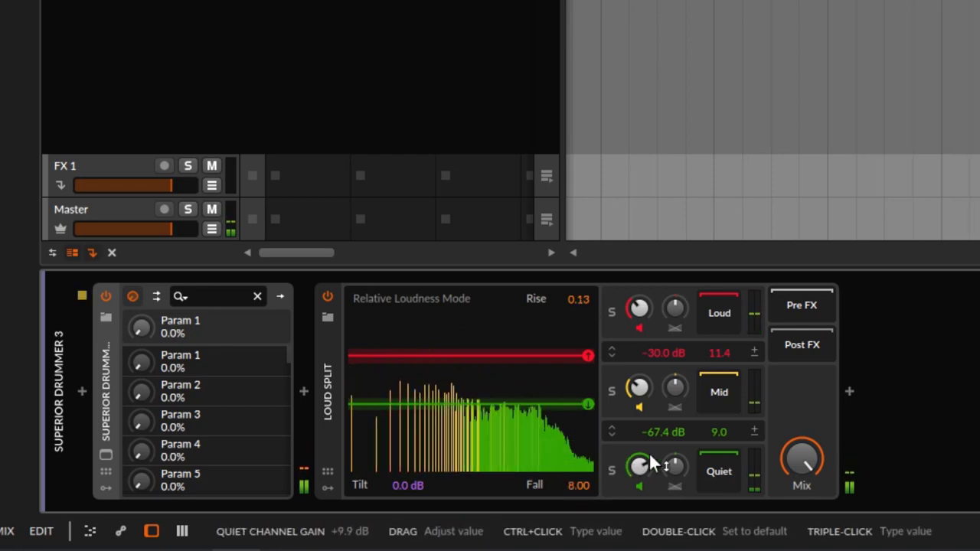
pyautogui.click(608, 467)
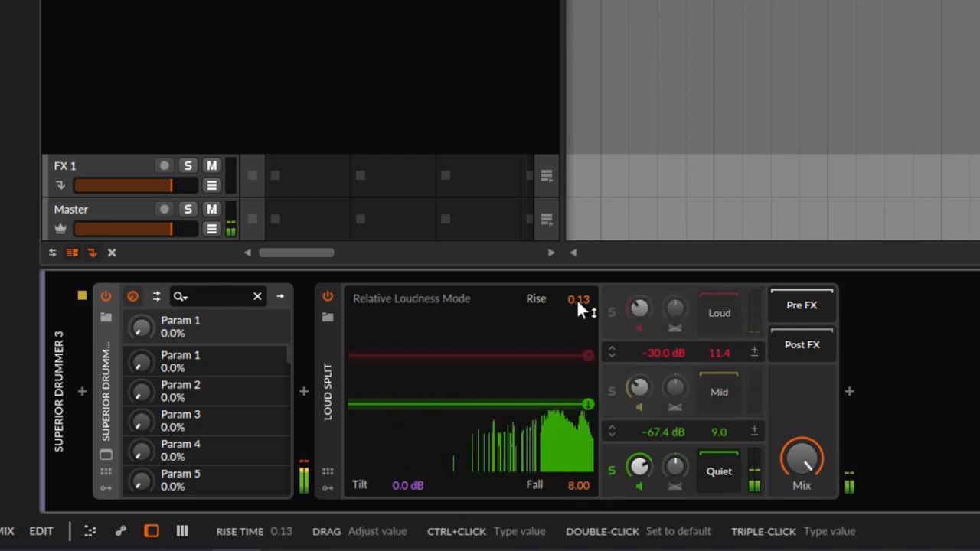
pyautogui.moveTo(576, 299)
pyautogui.mouseDown()
pyautogui.moveTo(577, 253)
pyautogui.moveTo(576, 279)
pyautogui.mouseUp()
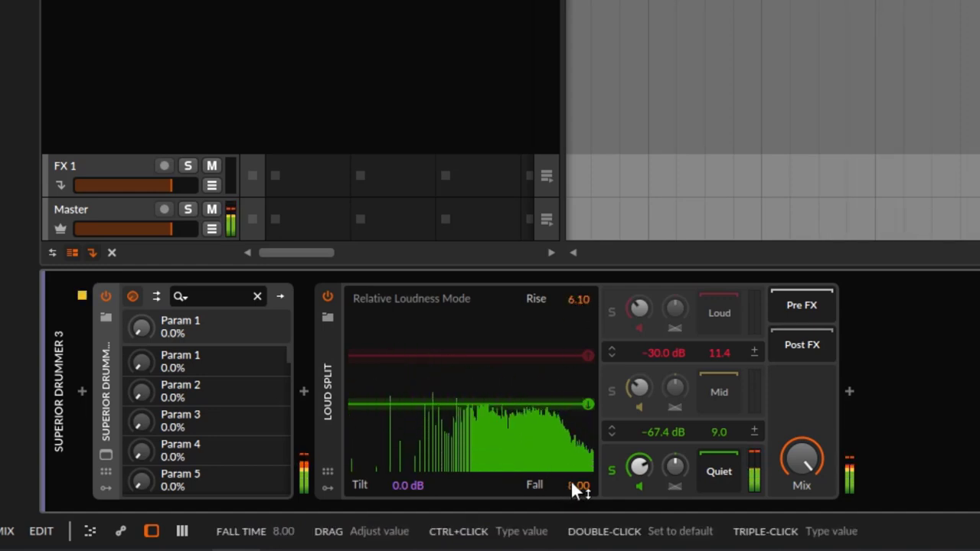
pyautogui.moveTo(575, 485); pyautogui.dragTo(576, 497)
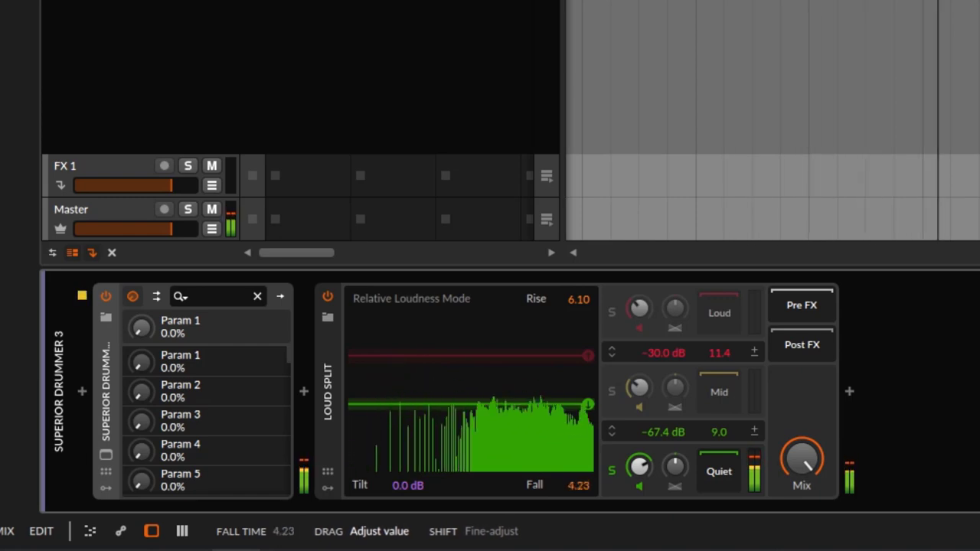
pyautogui.click(612, 471)
# Set the lower threshold to -74.3 dB, audition the Quiet band, and bypass-compare Loud Split twice.
pyautogui.moveTo(586, 405)
pyautogui.mouseDown()
pyautogui.moveTo(586, 416)
pyautogui.moveTo(598, 398)
pyautogui.mouseUp()
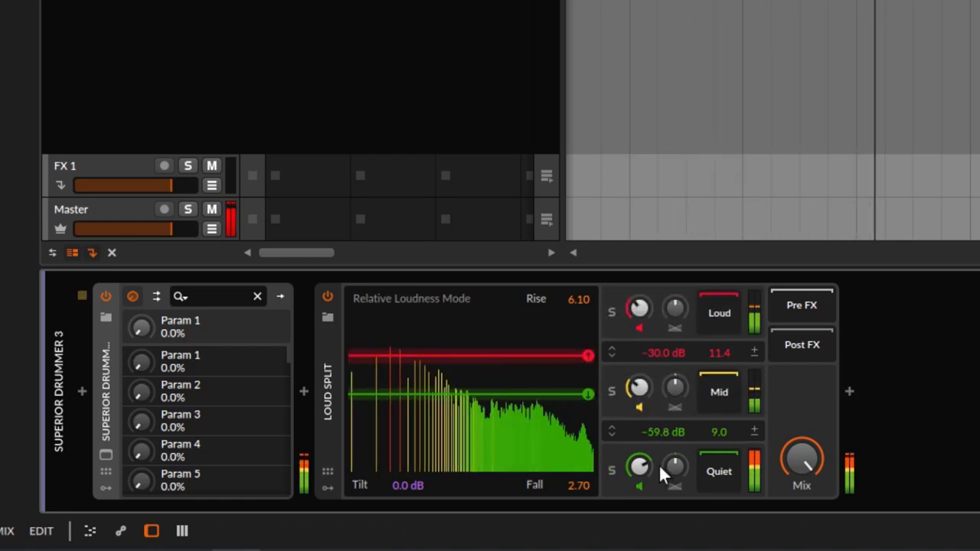
pyautogui.click(614, 467)
pyautogui.moveTo(638, 467); pyautogui.dragTo(638, 467)
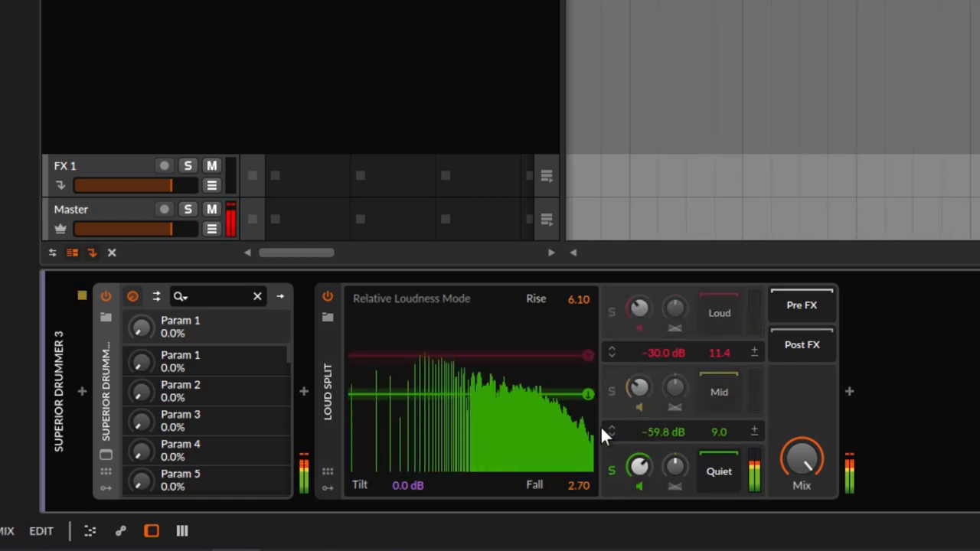
pyautogui.moveTo(590, 398); pyautogui.dragTo(590, 414)
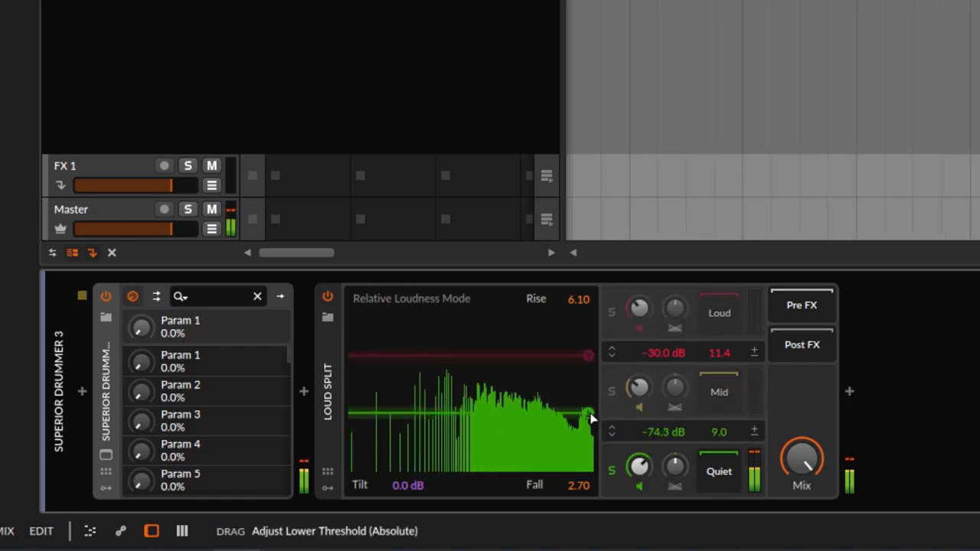
pyautogui.click(611, 471)
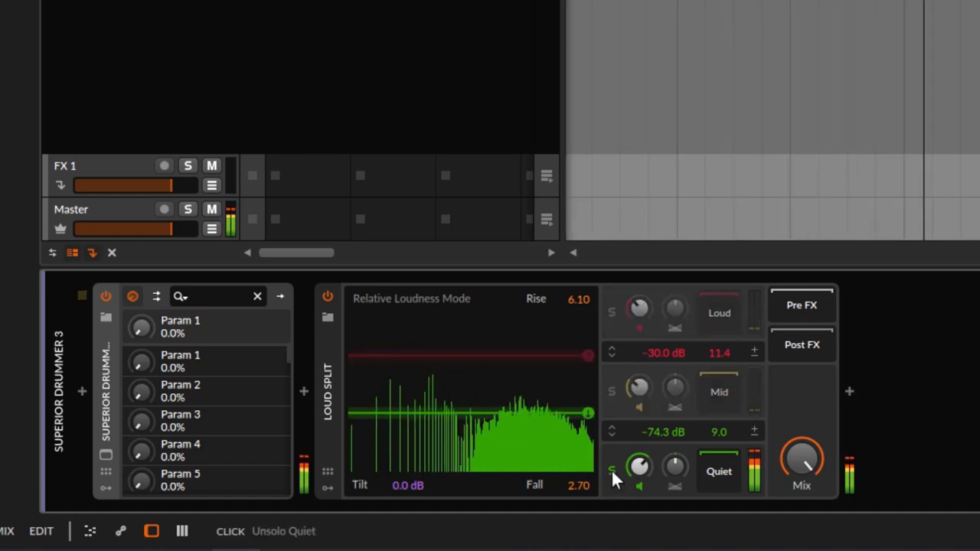
pyautogui.click(611, 469)
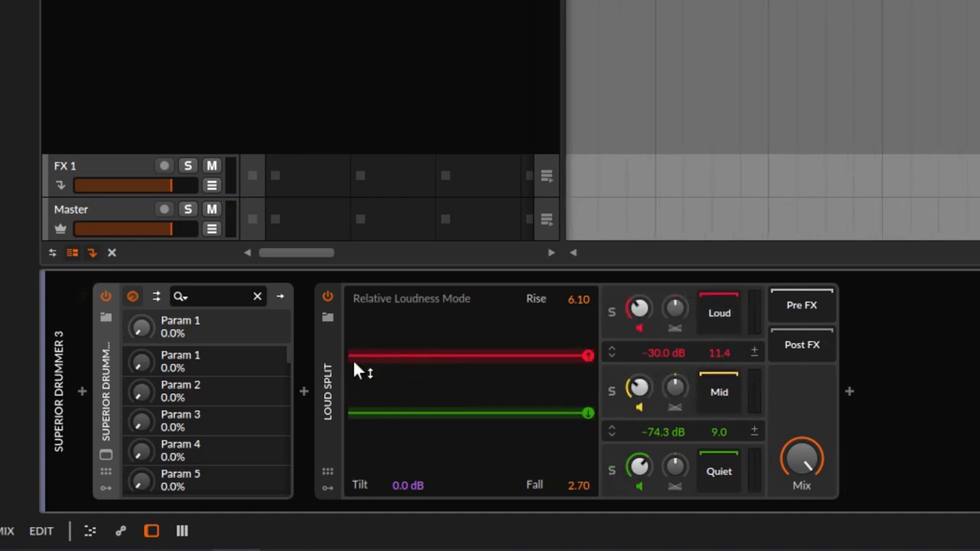
pyautogui.click(328, 296)
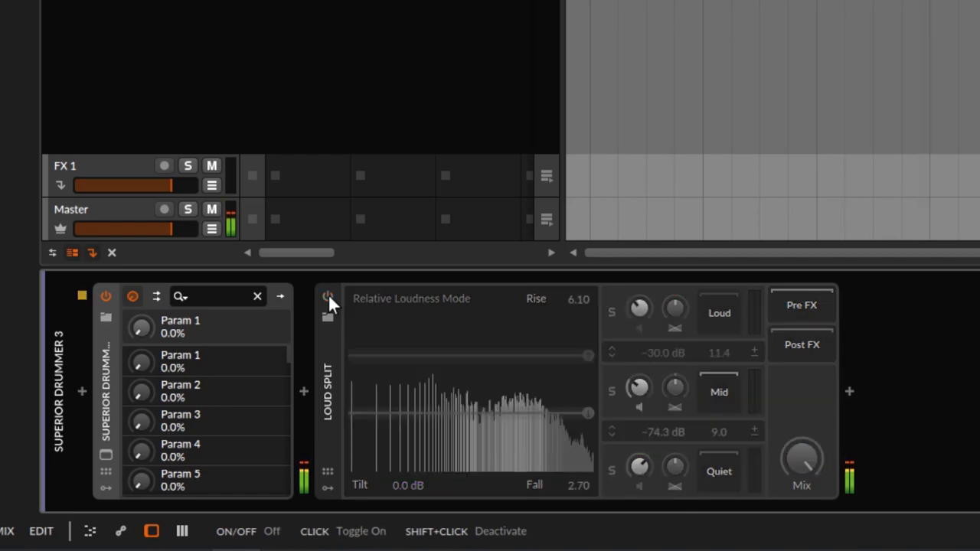
pyautogui.click(328, 296)
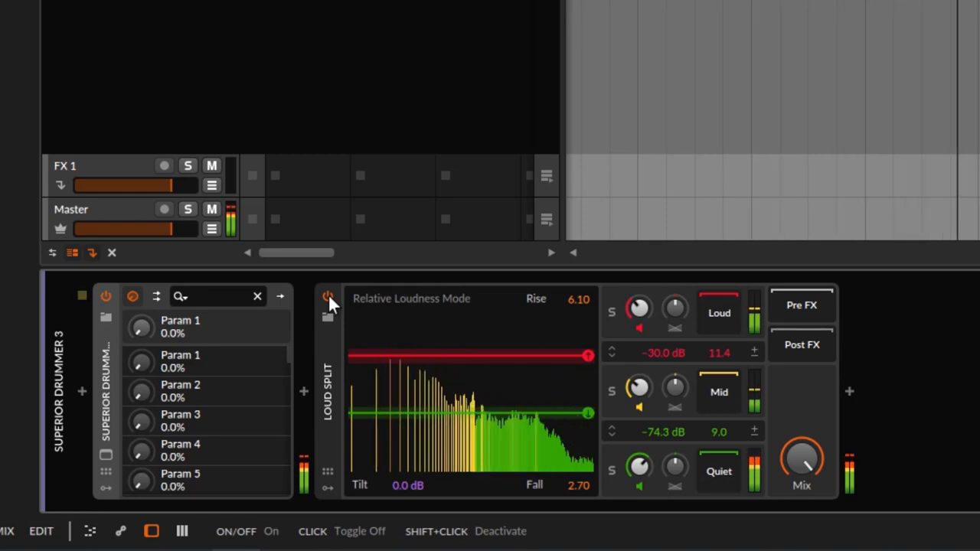
pyautogui.click(328, 296)
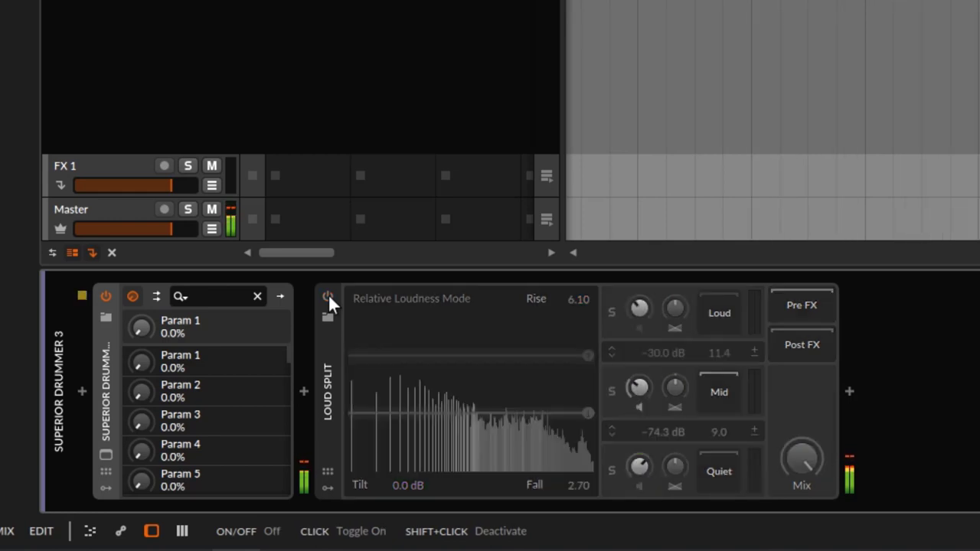
pyautogui.click(328, 296)
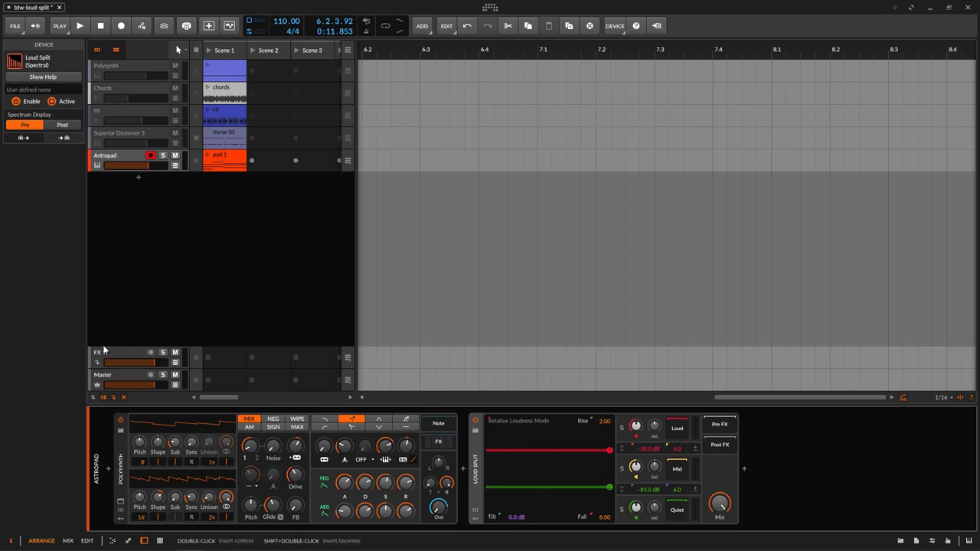
# Launch pad 1, bypass-compare Astropad's Loud Split, and lower the higher threshold to -16.7 dB.
pyautogui.click(207, 157)
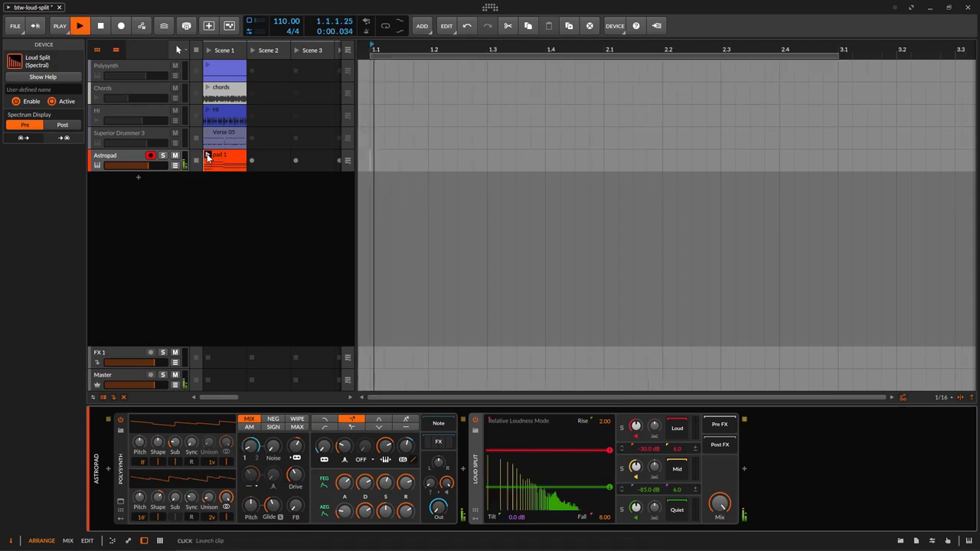
pyautogui.click(475, 421)
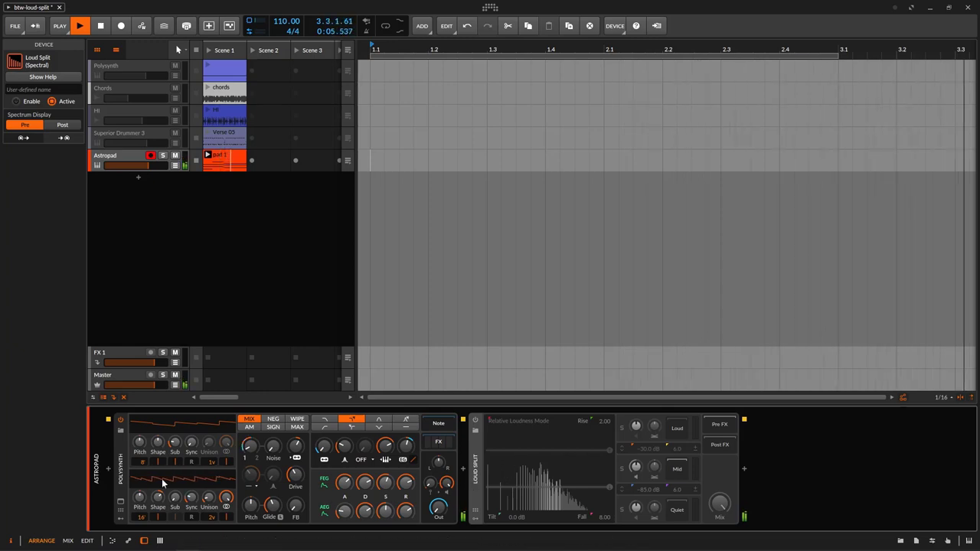
pyautogui.click(475, 422)
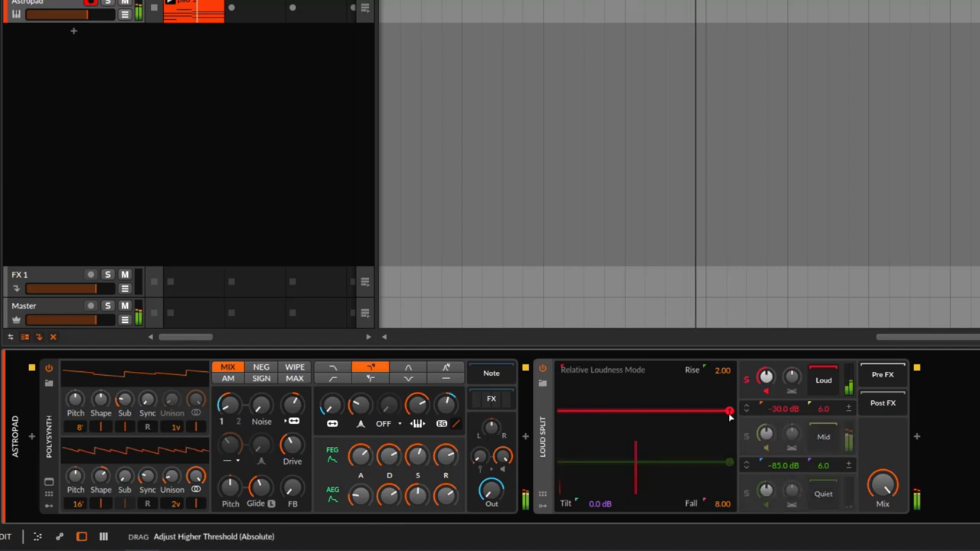
pyautogui.moveTo(731, 426); pyautogui.dragTo(731, 432)
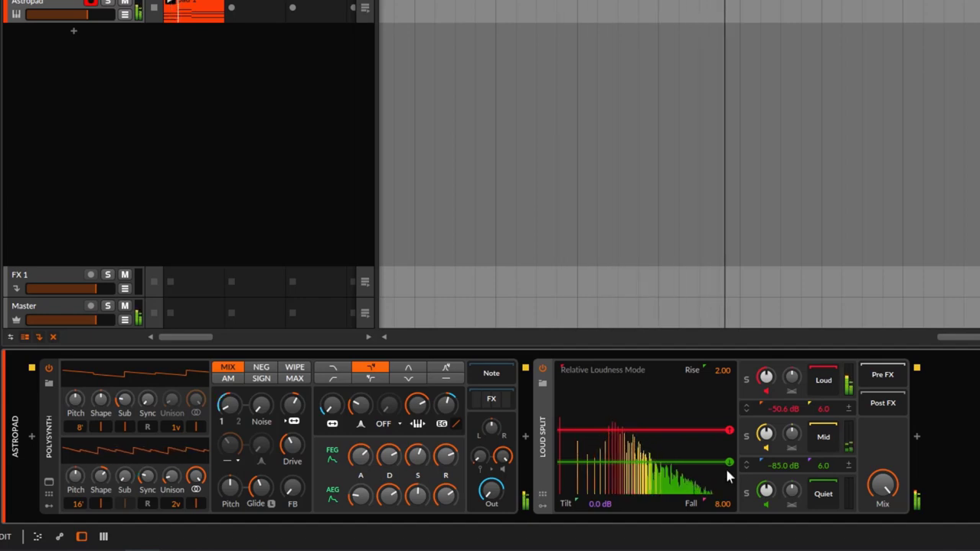
# Enable Relative Loudness Mode and set the lower threshold to -45.7 dB, auditioning the Loud band.
pyautogui.click(607, 372)
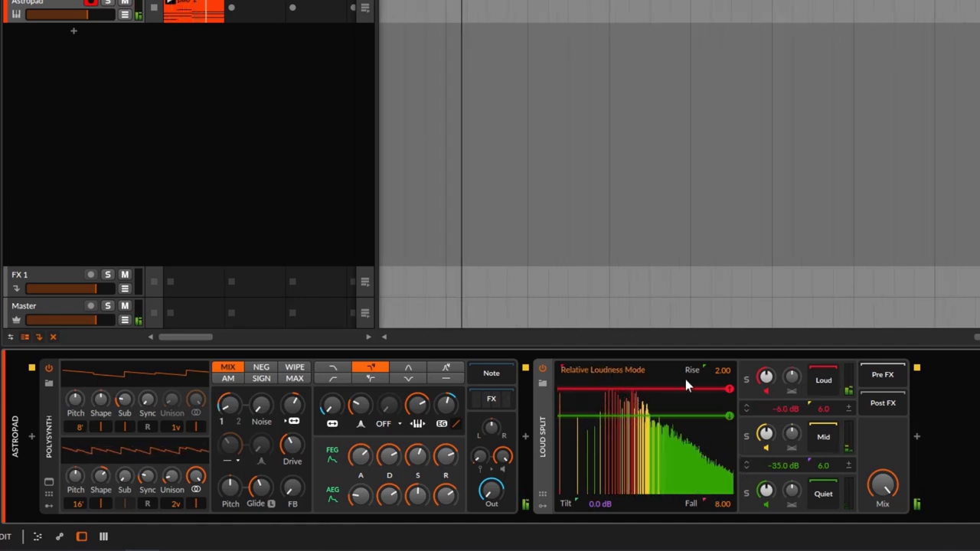
pyautogui.moveTo(731, 416)
pyautogui.mouseDown()
pyautogui.moveTo(734, 433)
pyautogui.moveTo(735, 412)
pyautogui.moveTo(735, 420)
pyautogui.mouseUp()
pyautogui.click(730, 390)
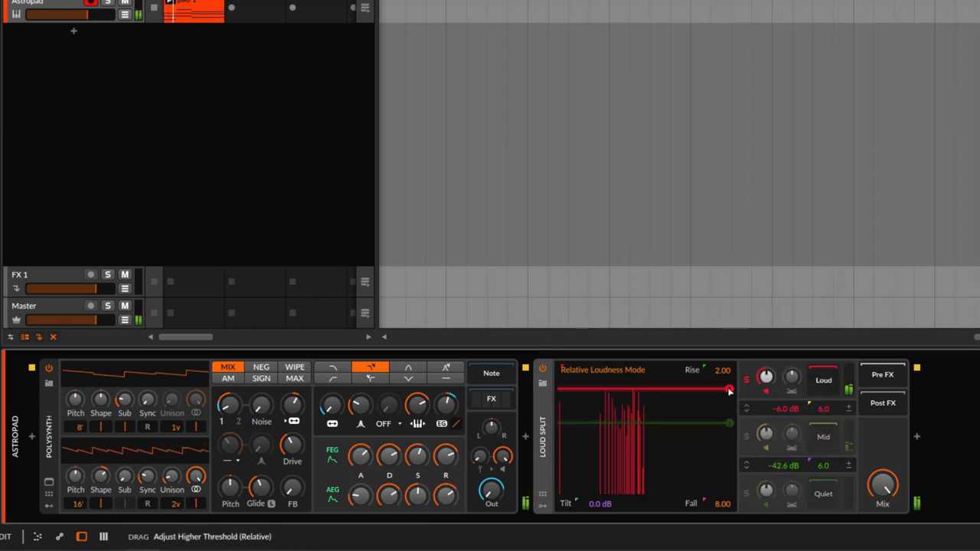
pyautogui.moveTo(728, 425); pyautogui.dragTo(705, 449)
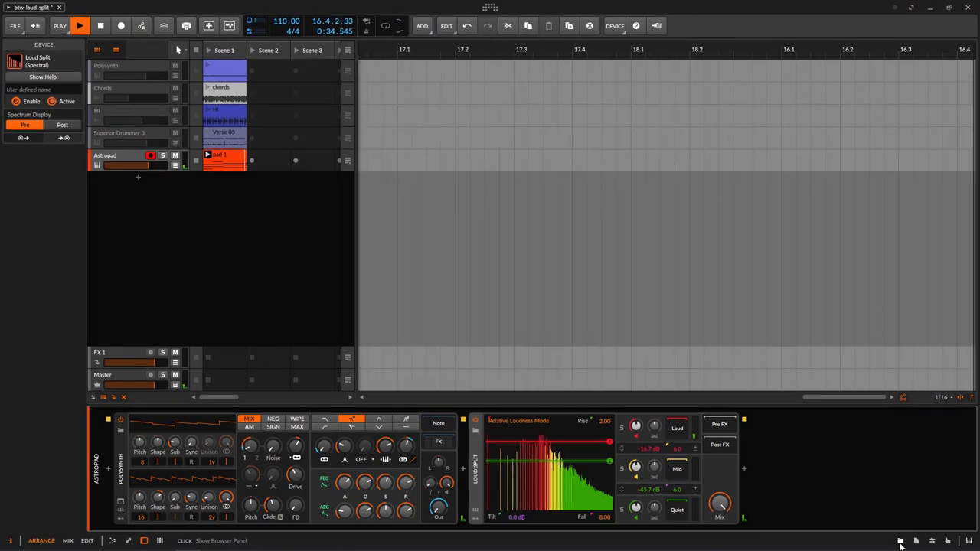
# Search the Browser for 'chorus', drop Chorus+ into the Loud band chain, and audition it.
pyautogui.click(901, 541)
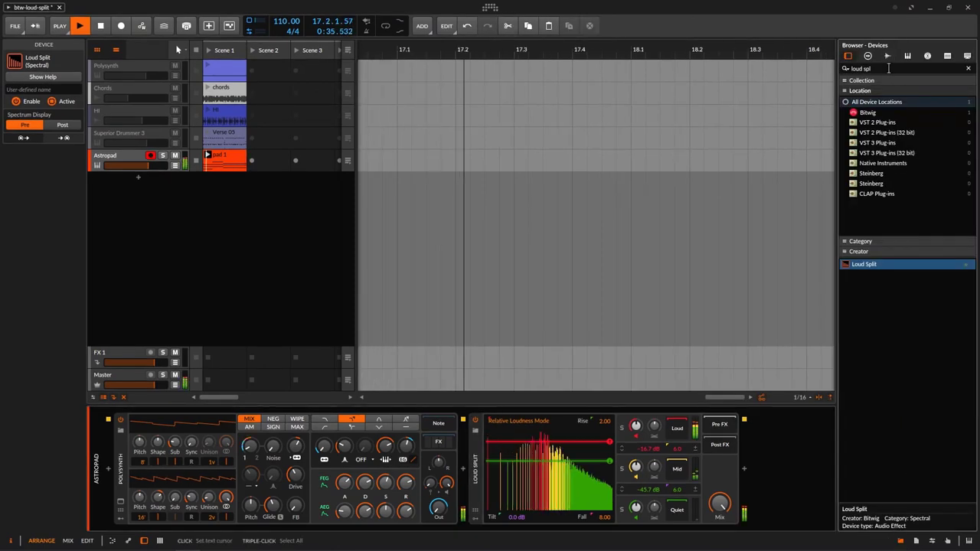
pyautogui.write('chorus')
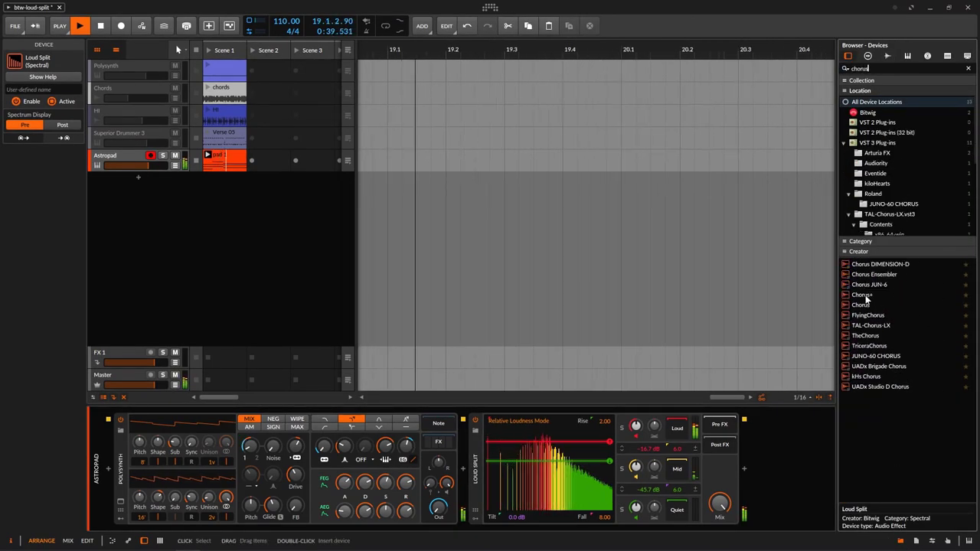
pyautogui.moveTo(863, 296); pyautogui.dragTo(684, 434)
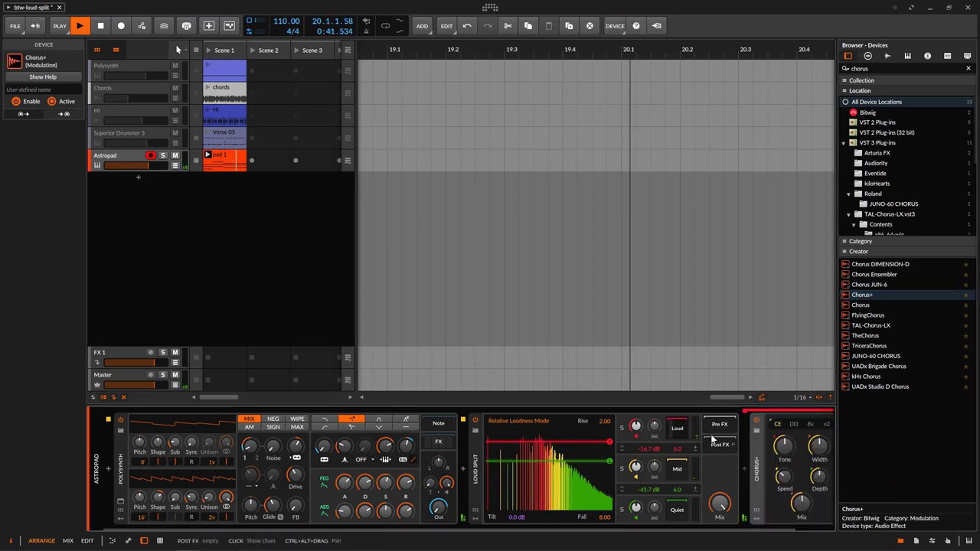
pyautogui.click(622, 430)
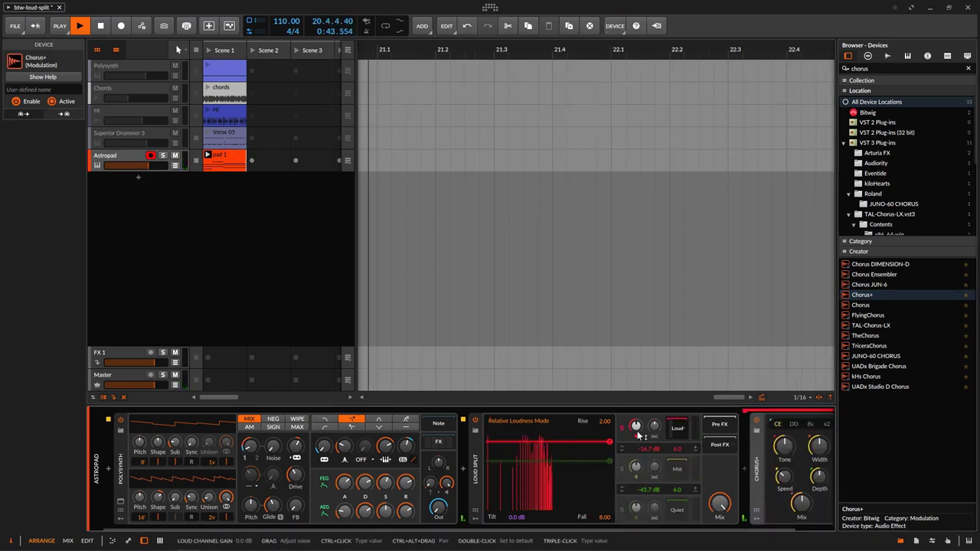
pyautogui.click(622, 430)
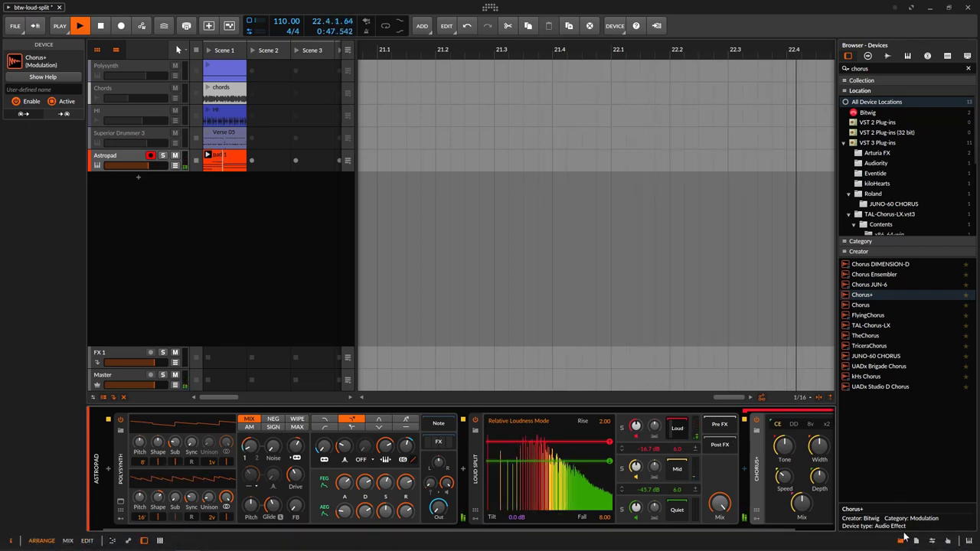
pyautogui.click(475, 422)
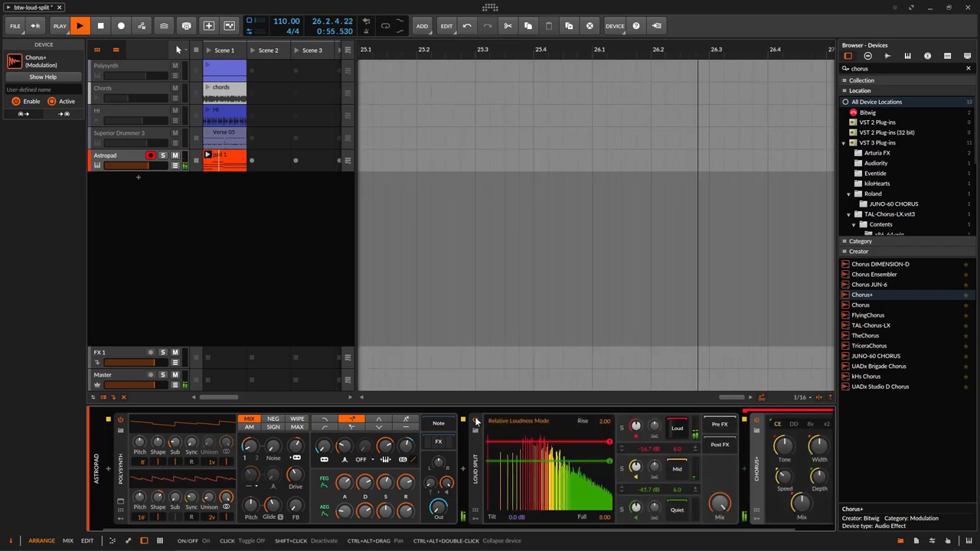
# Close the Browser and raise the Loud gain to about +7.8 dB and Quiet to +7.6 dB.
pyautogui.click(900, 540)
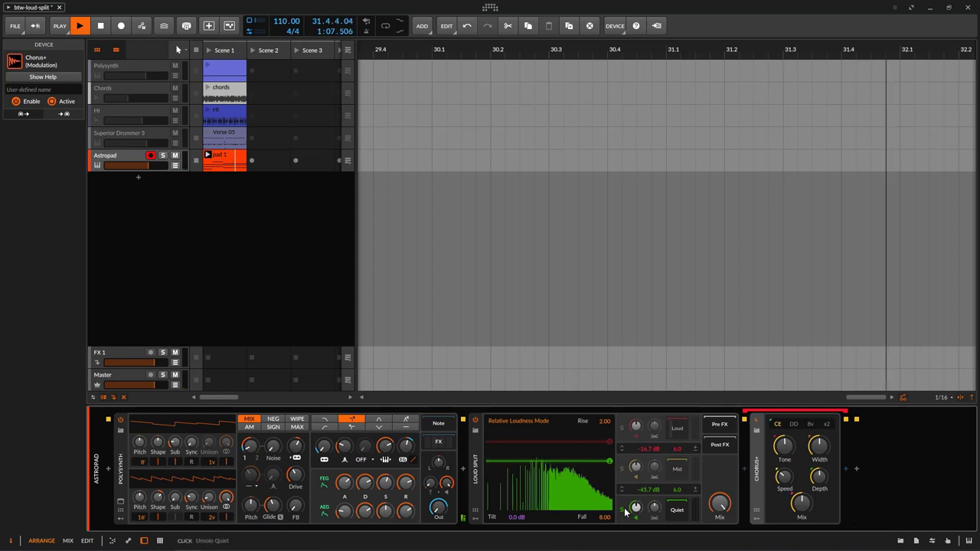
pyautogui.moveTo(636, 426); pyautogui.dragTo(635, 420)
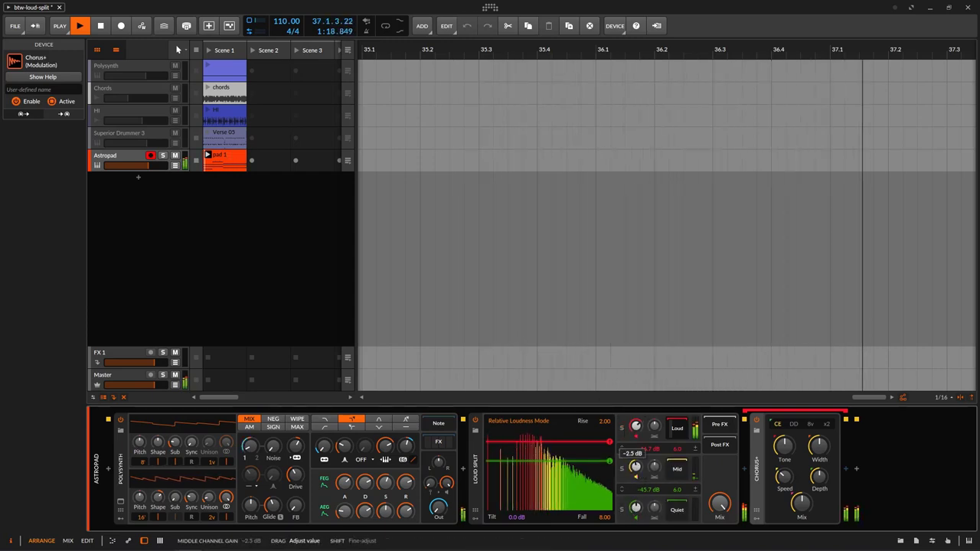
pyautogui.moveTo(635, 507); pyautogui.dragTo(635, 499)
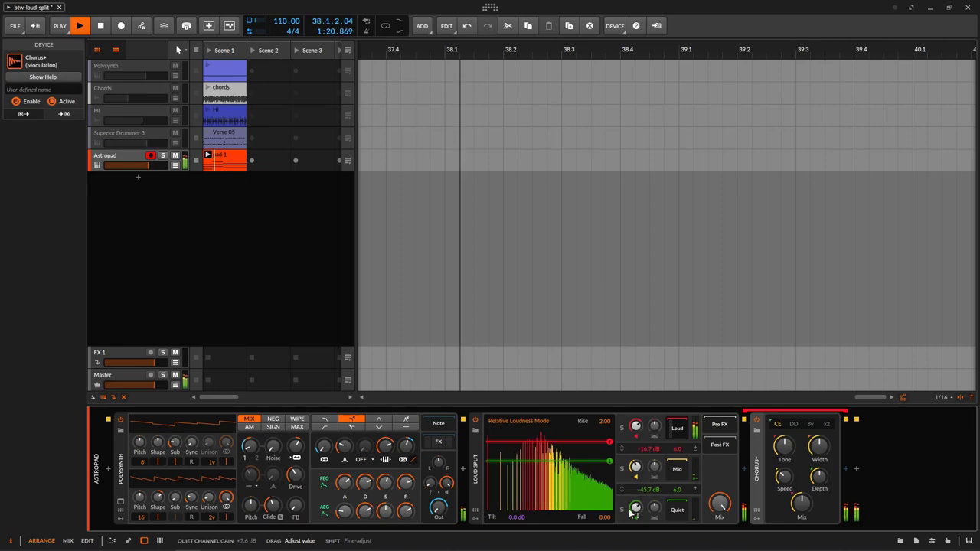
pyautogui.click(901, 541)
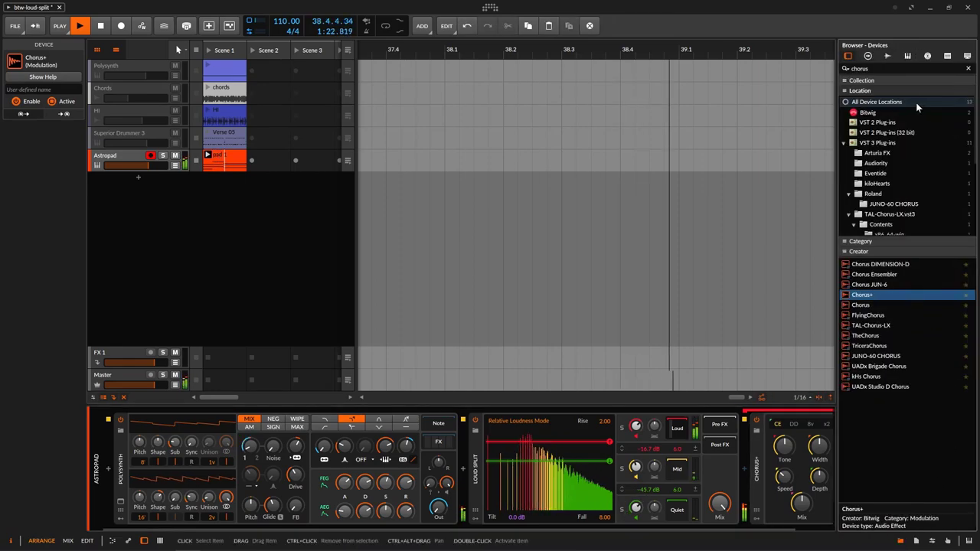
# Insert a Delay+ device on the Astropad track from the device browser.
pyautogui.write('delay')
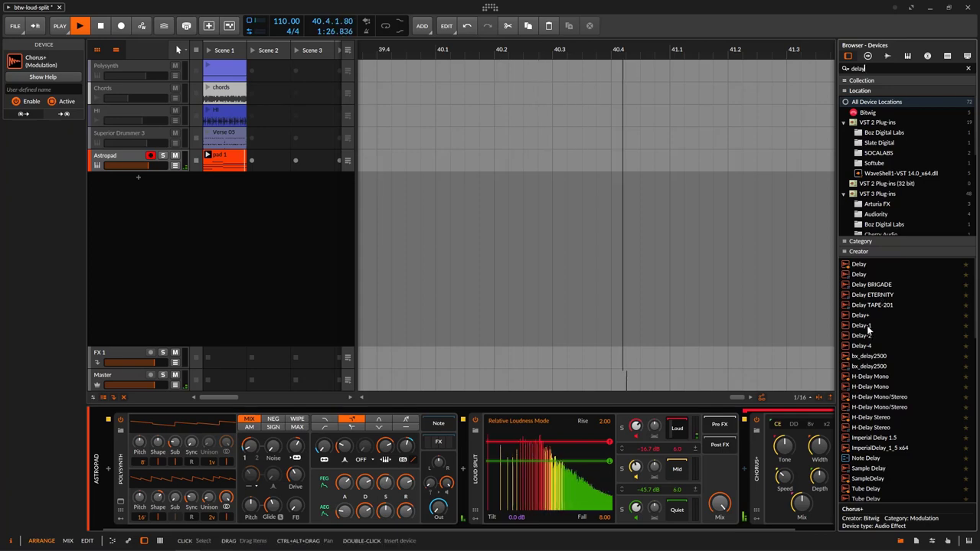
pyautogui.click(860, 317)
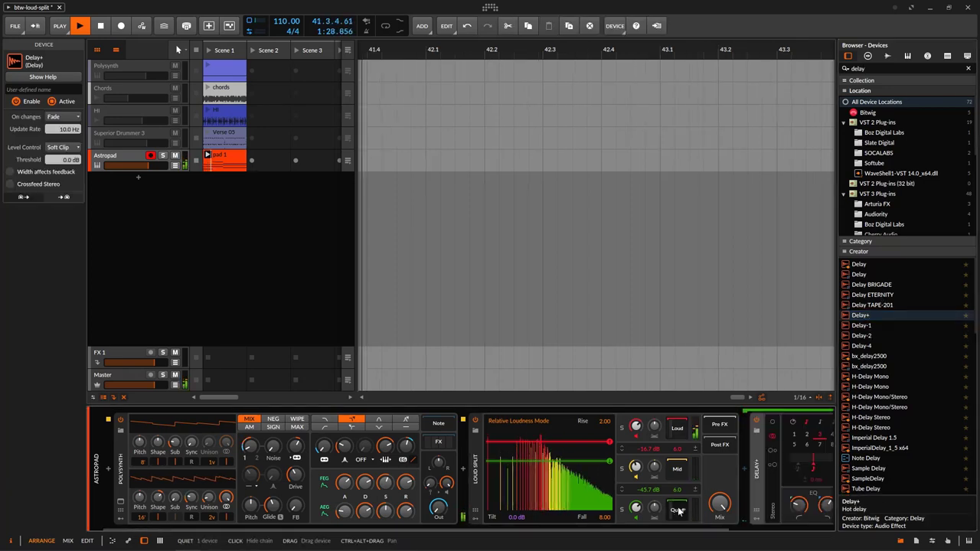
pyautogui.click(902, 542)
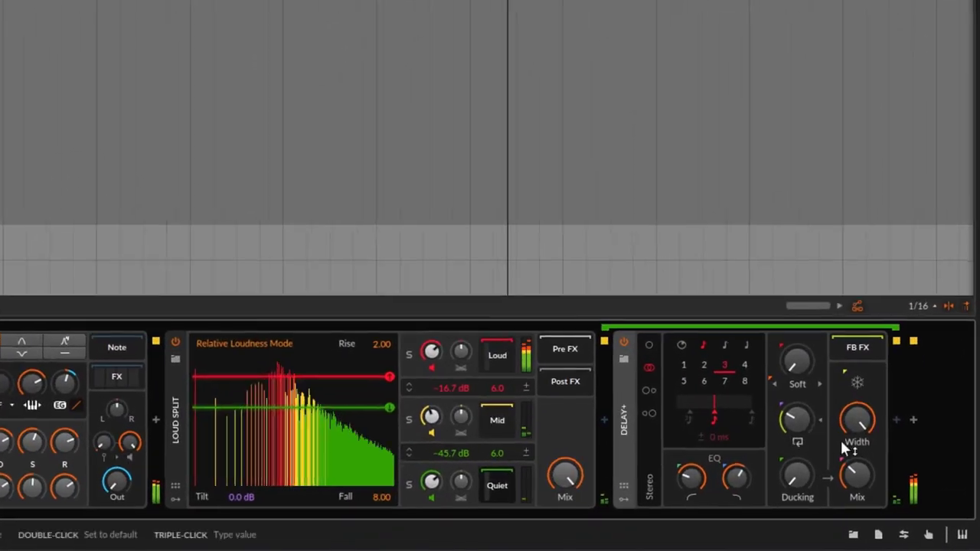
# Set Delay+ feedback to about 74%, blur to Space at 100%, and mix to about 70%.
pyautogui.moveTo(866, 467); pyautogui.dragTo(865, 464)
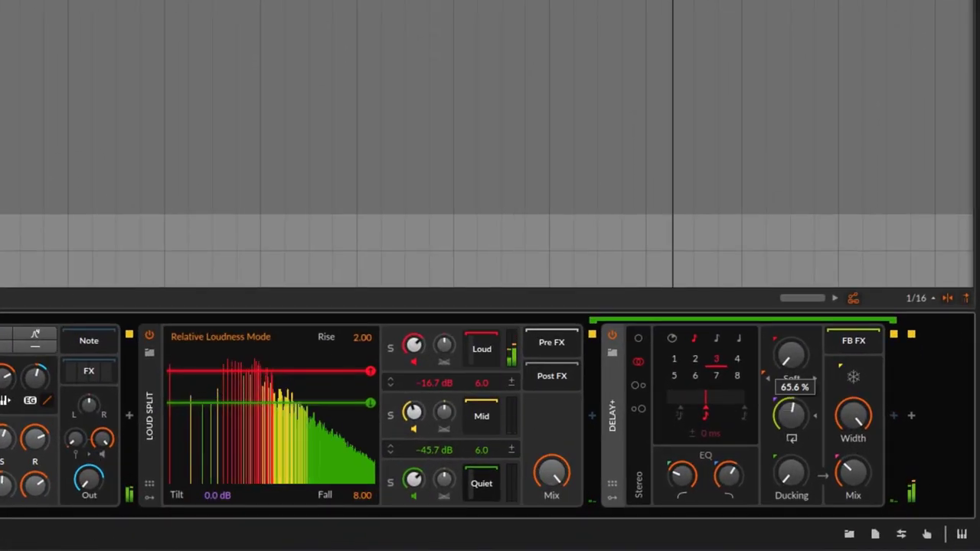
pyautogui.moveTo(791, 415); pyautogui.dragTo(794, 416)
pyautogui.click(800, 378)
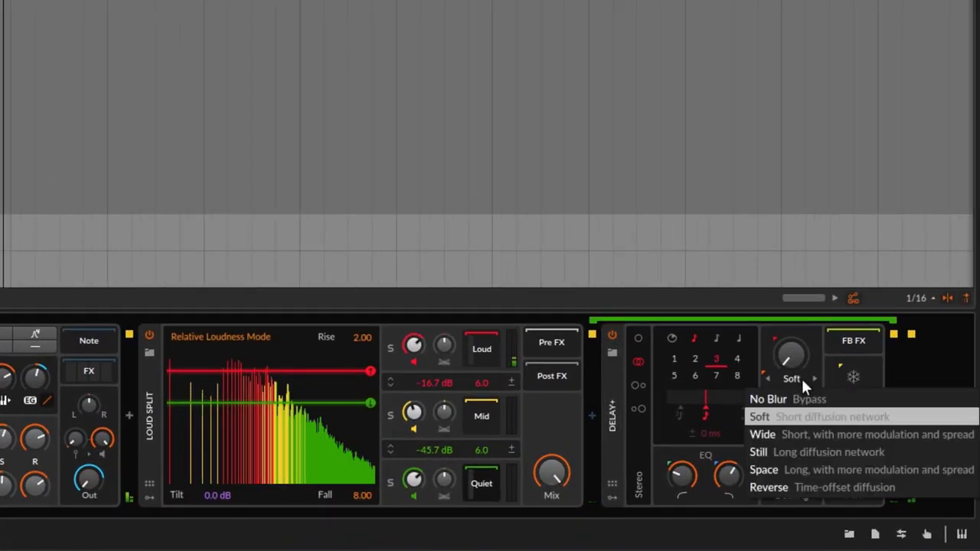
pyautogui.click(784, 469)
pyautogui.moveTo(791, 354); pyautogui.dragTo(791, 322)
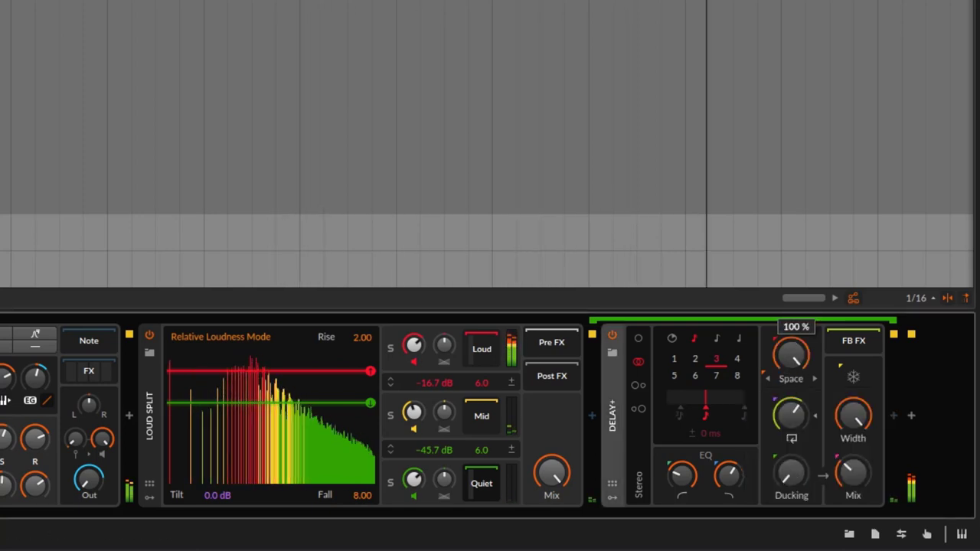
pyautogui.click(851, 472)
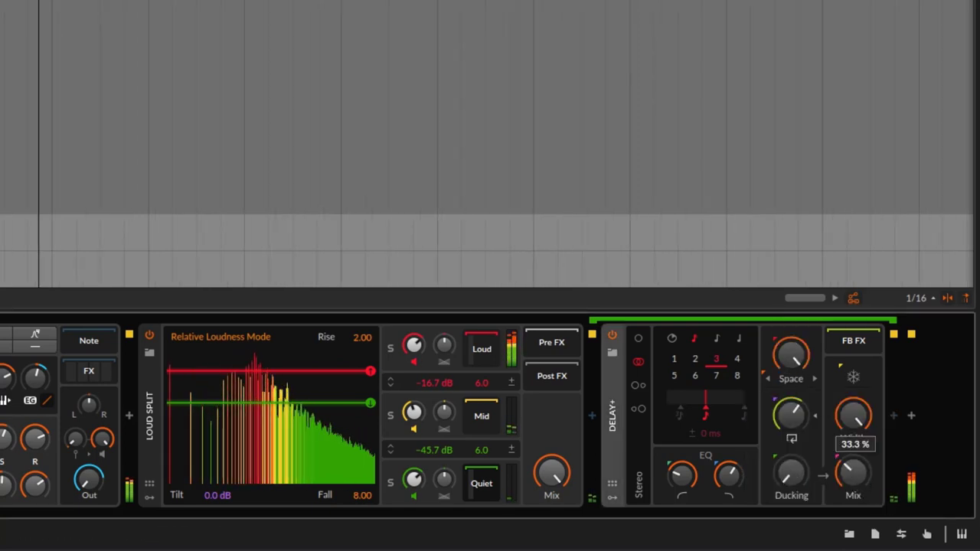
pyautogui.moveTo(853, 472); pyautogui.dragTo(853, 453)
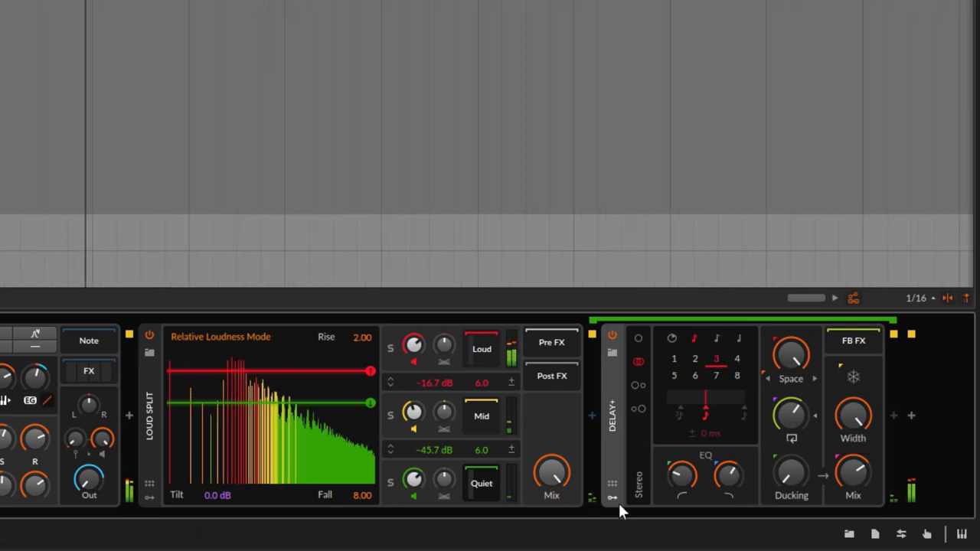
# Solo the Quiet band, then the Loud band, then unsolo to hear all bands.
pyautogui.click(390, 484)
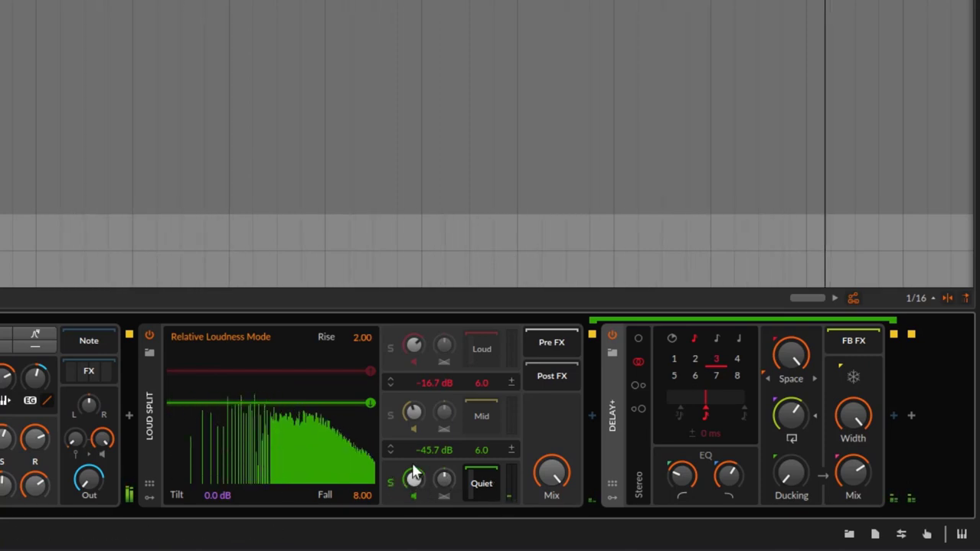
pyautogui.click(387, 477)
pyautogui.click(391, 350)
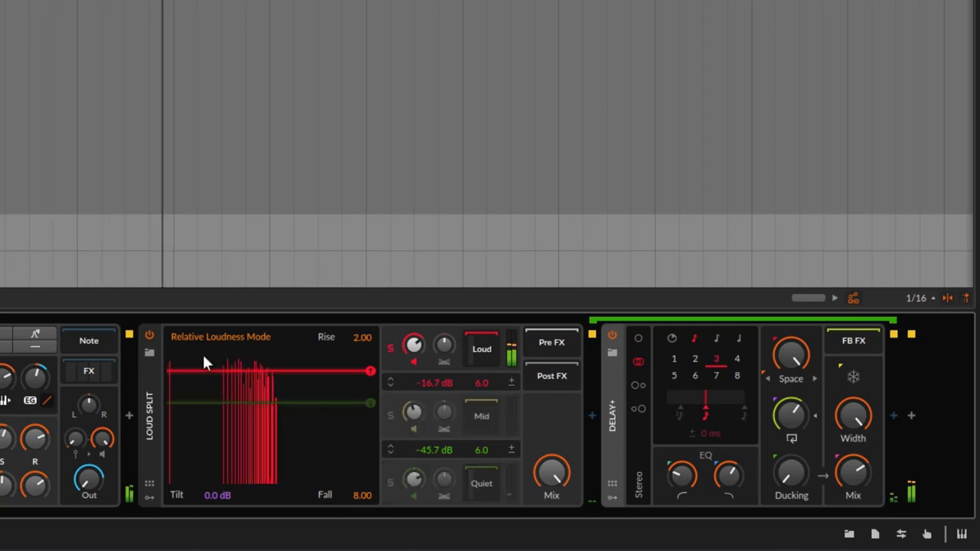
pyautogui.click(391, 350)
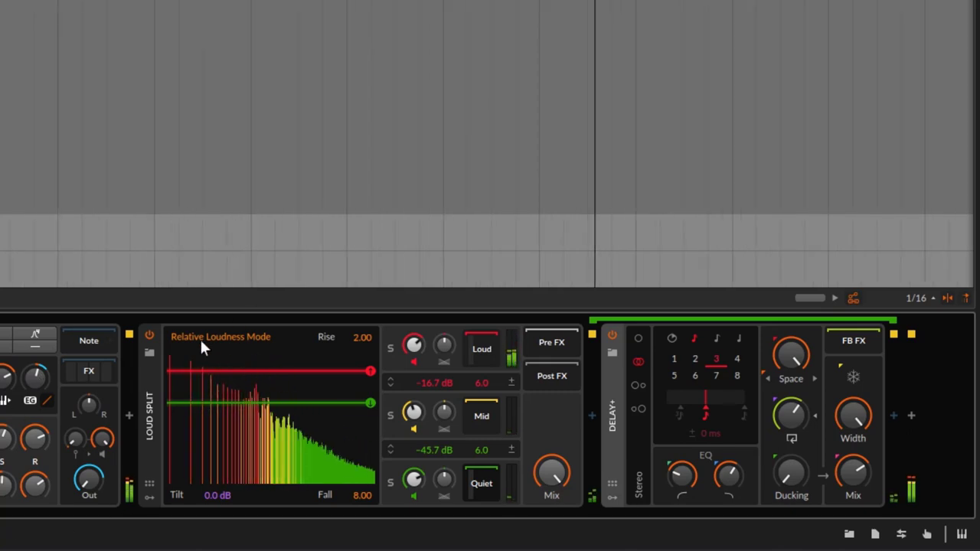
# Compare Loud Split bypassed and active, then leave its mix at about 70%.
pyautogui.click(149, 335)
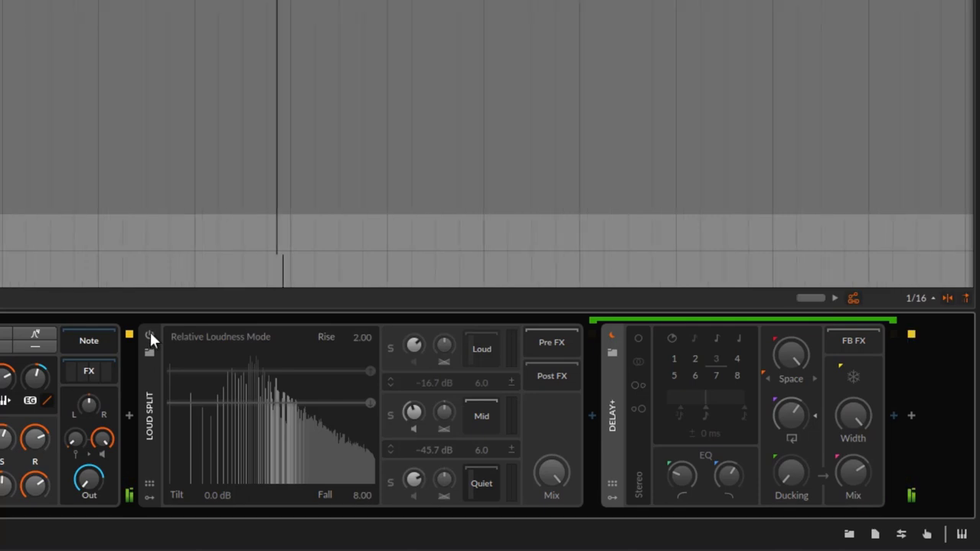
pyautogui.click(150, 334)
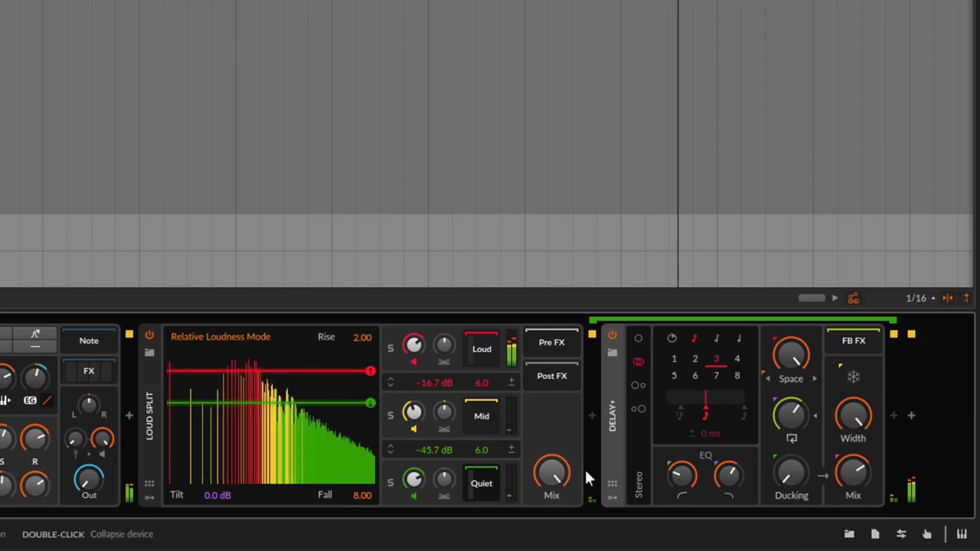
pyautogui.moveTo(563, 480); pyautogui.dragTo(563, 520)
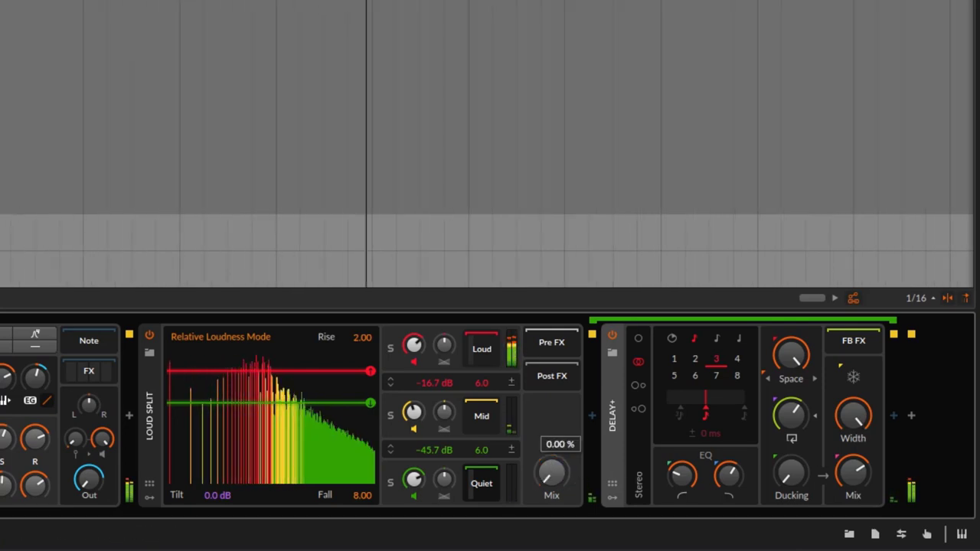
pyautogui.moveTo(552, 474)
pyautogui.mouseDown()
pyautogui.moveTo(551, 429)
pyautogui.moveTo(551, 462)
pyautogui.moveTo(567, 473)
pyautogui.mouseUp()
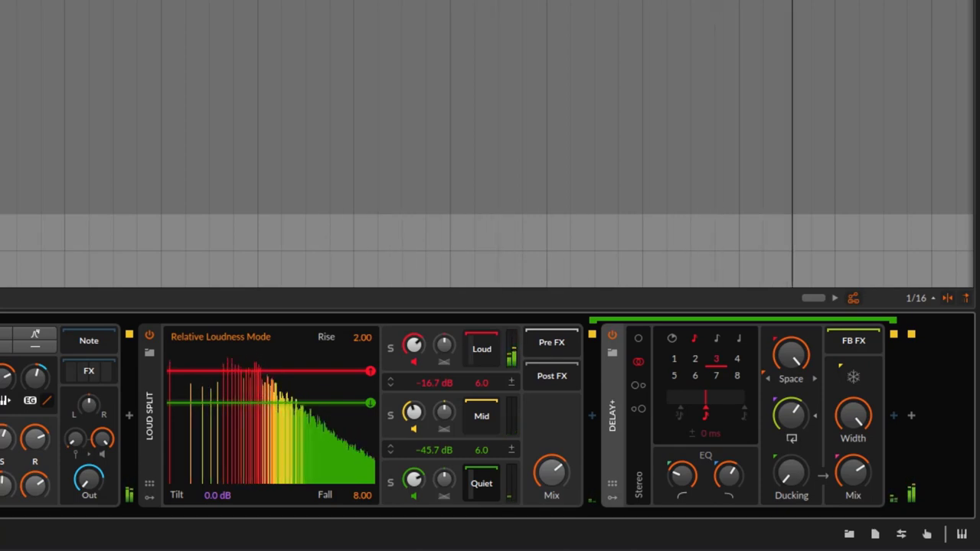
# Solo the Mid band at -4.5 dB and add an LFO modulator to Loud Split.
pyautogui.click(392, 415)
pyautogui.moveTo(420, 419); pyautogui.dragTo(419, 421)
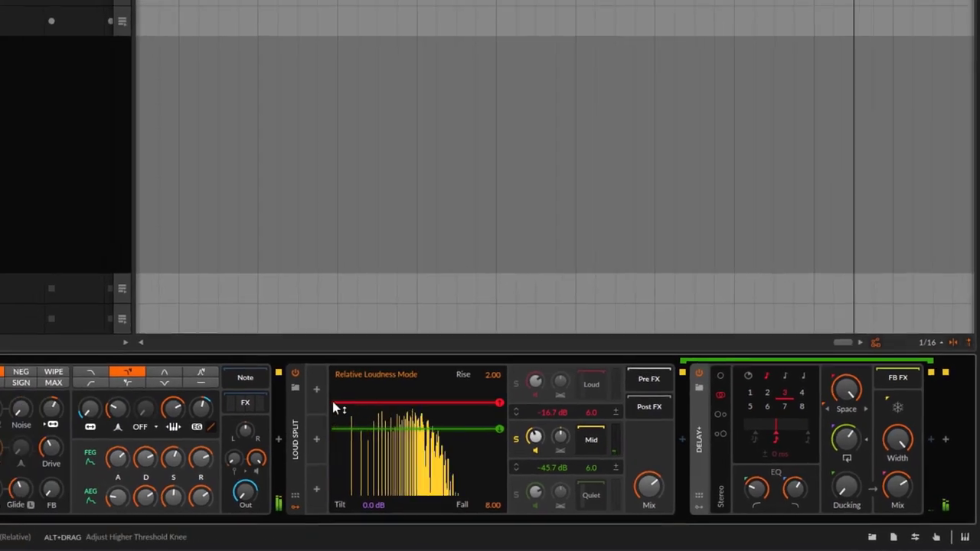
pyautogui.click(318, 392)
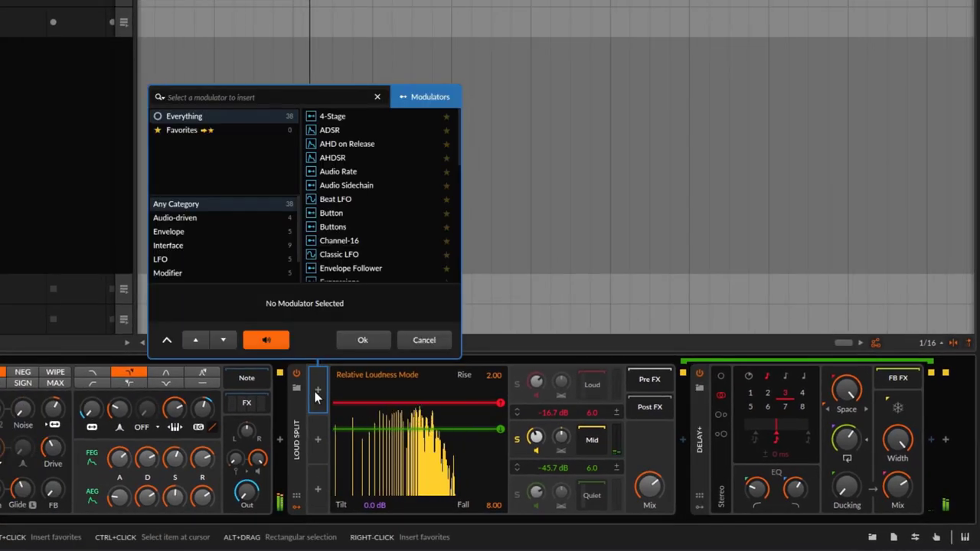
pyautogui.write('lfo')
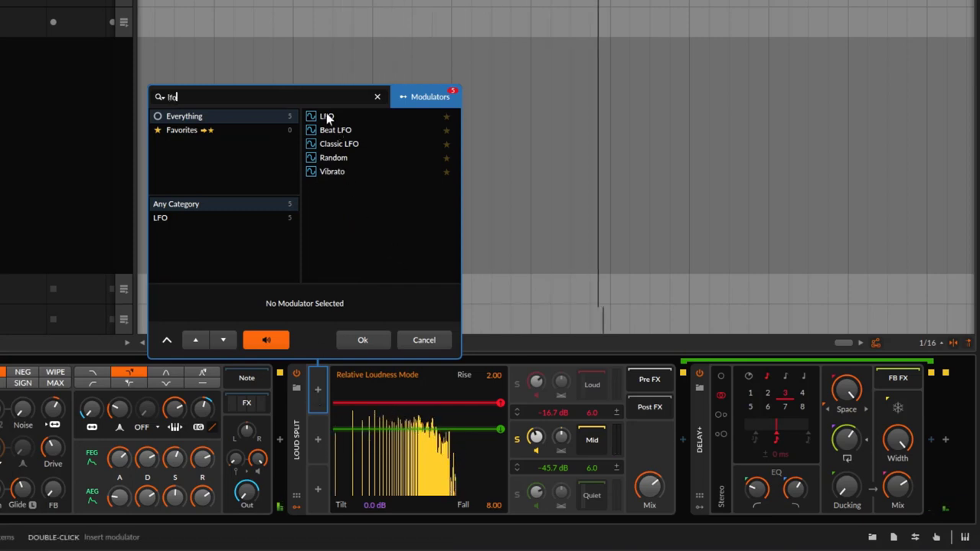
pyautogui.click(326, 116)
pyautogui.click(363, 337)
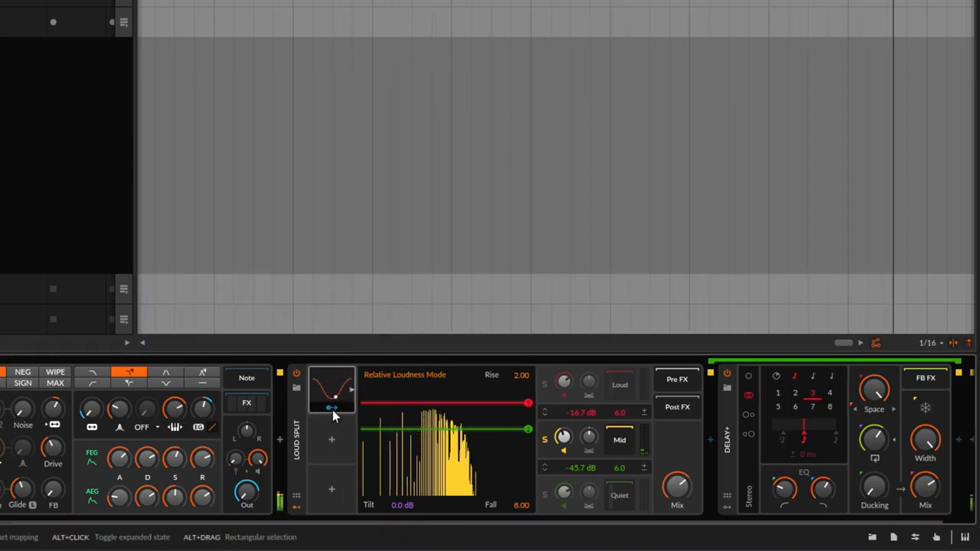
# Map the LFO to the Mid band's panning at 56% depth.
pyautogui.click(332, 408)
pyautogui.moveTo(589, 436); pyautogui.dragTo(588, 417)
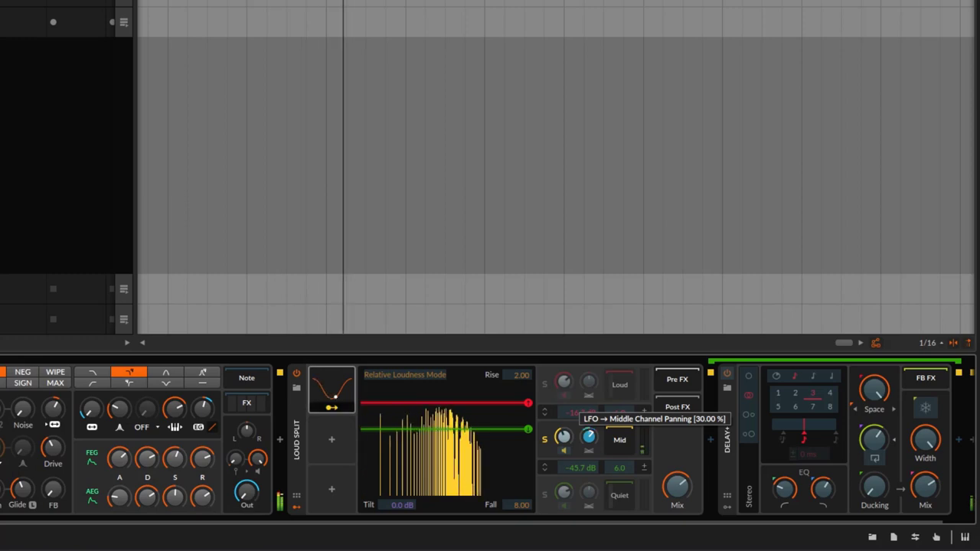
pyautogui.click(339, 407)
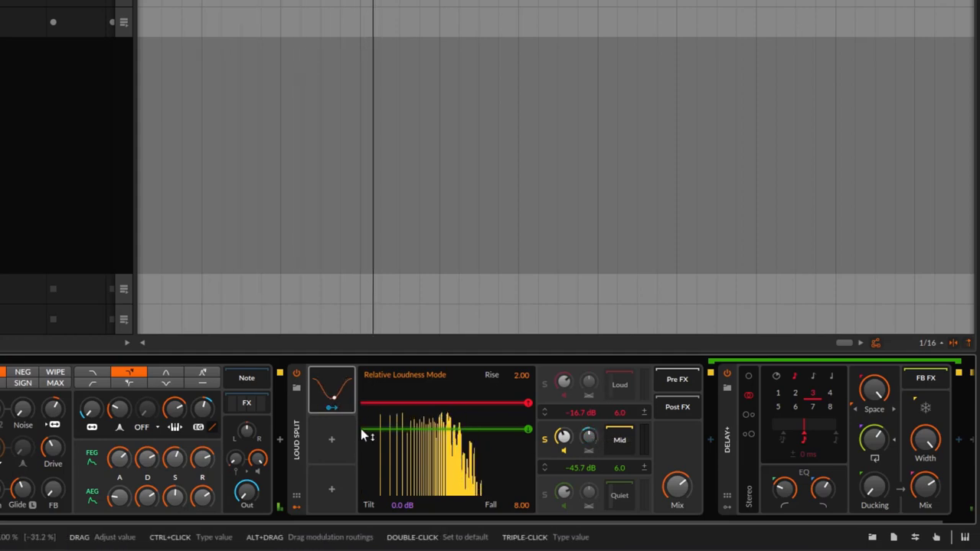
pyautogui.click(340, 408)
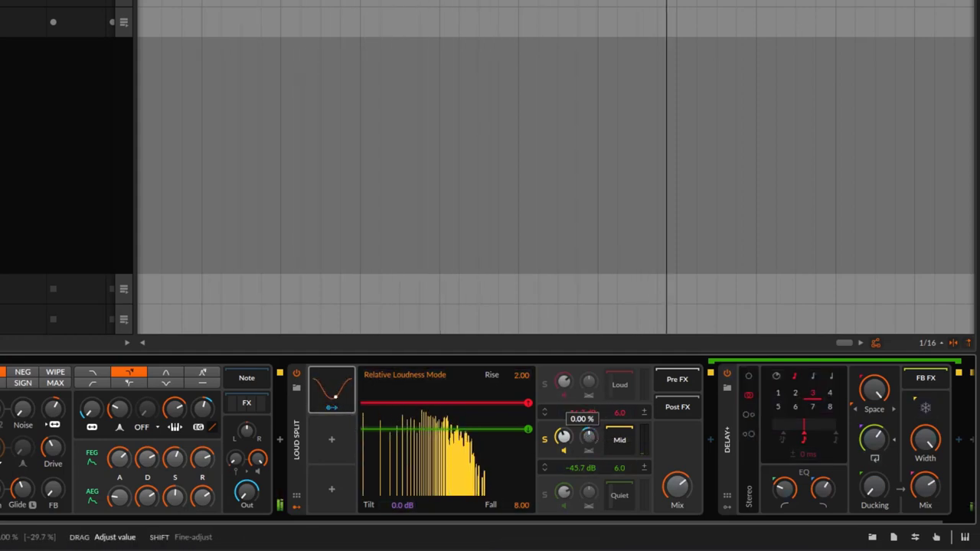
pyautogui.click(340, 410)
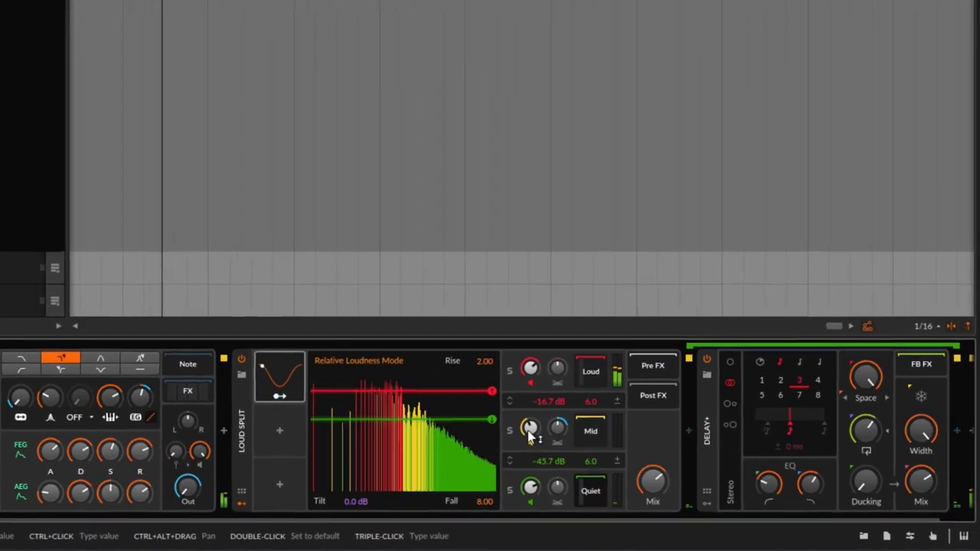
# Raise the Mid band to about +11.9 dB and compare against Loud Split bypassed.
pyautogui.moveTo(530, 434); pyautogui.dragTo(487, 444)
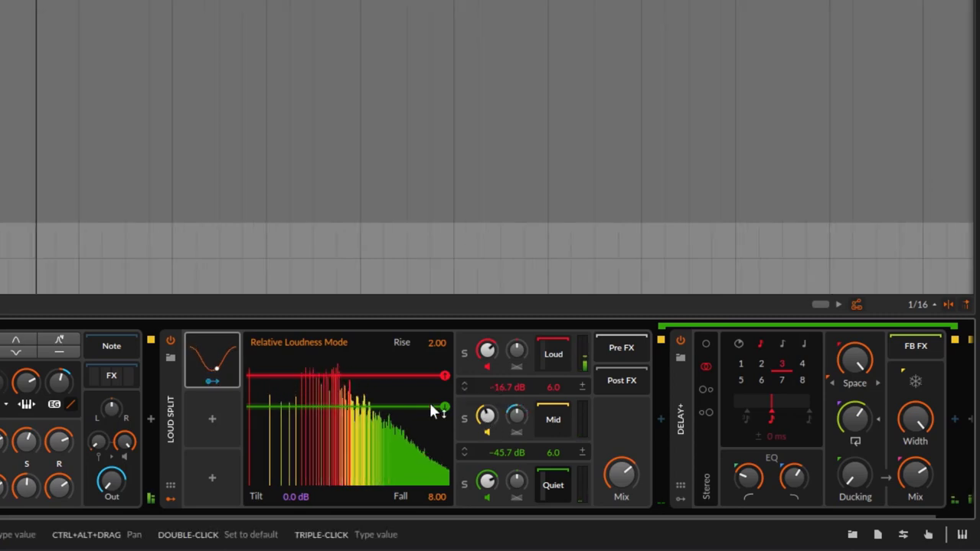
pyautogui.click(171, 339)
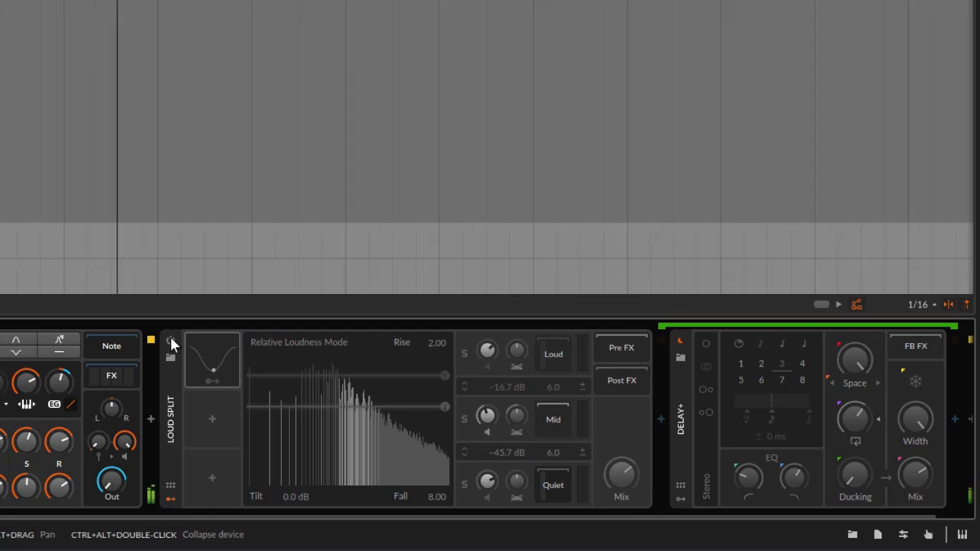
pyautogui.click(170, 339)
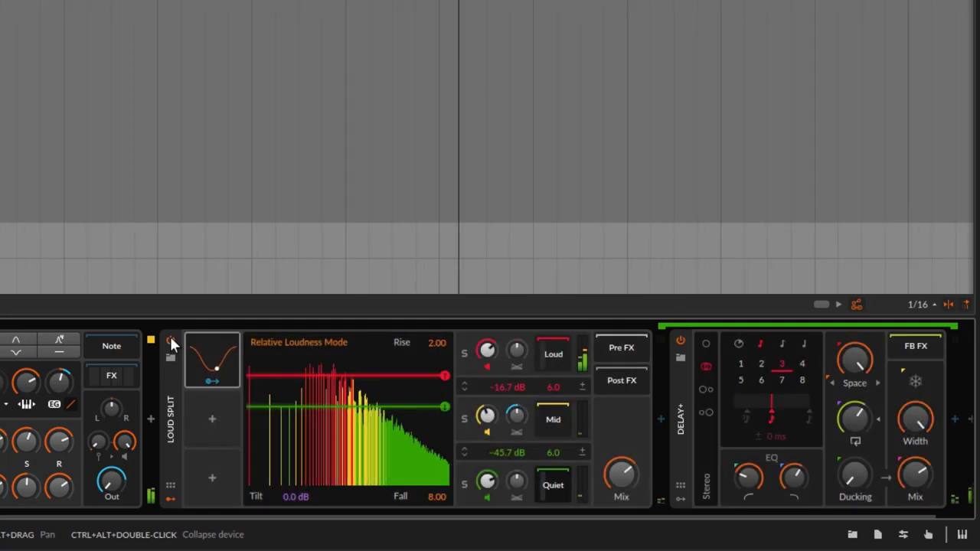